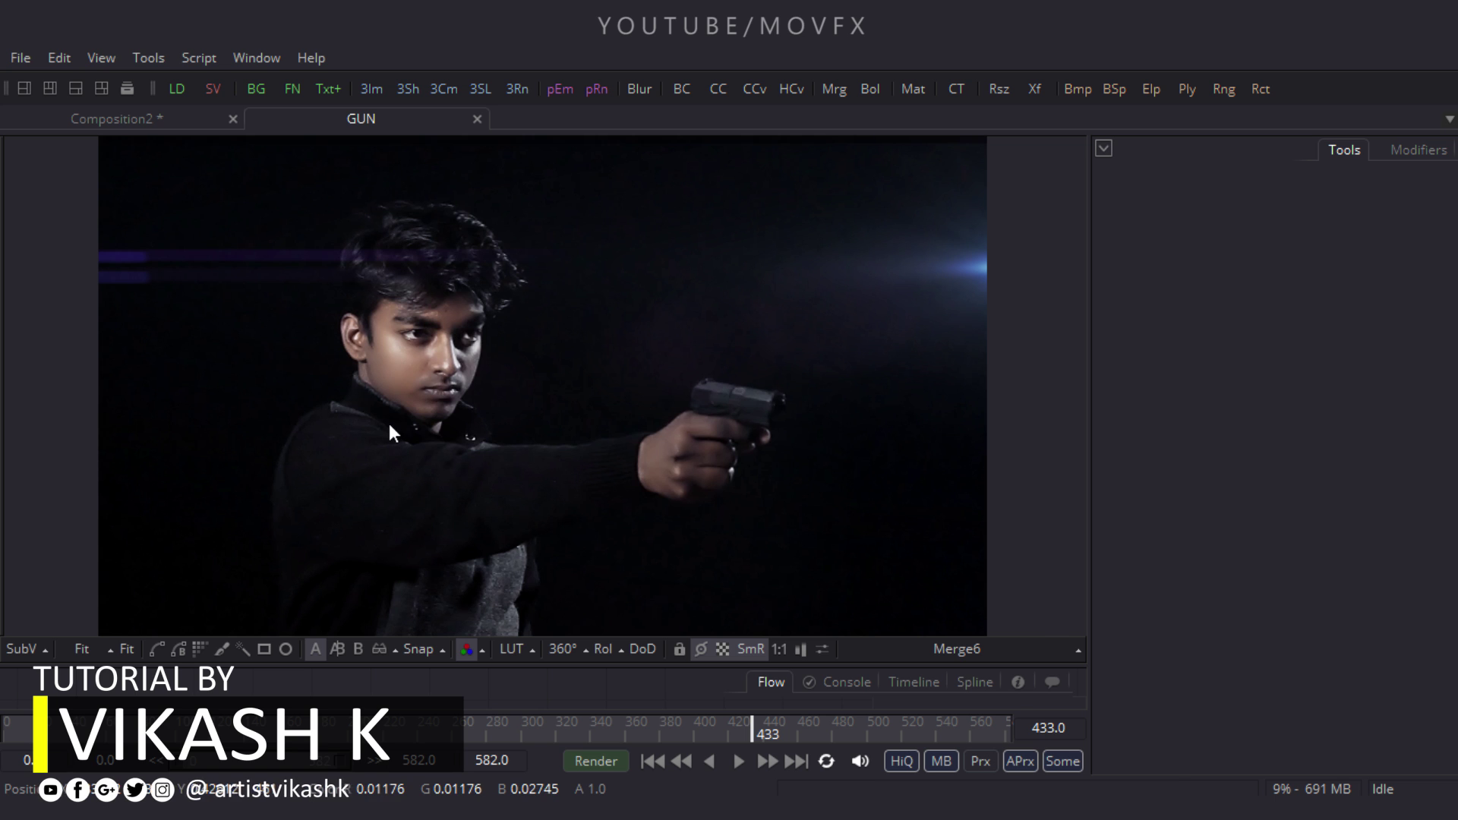
Create a new composition and close the GUN and Composition2 compositions
left_click(16, 56)
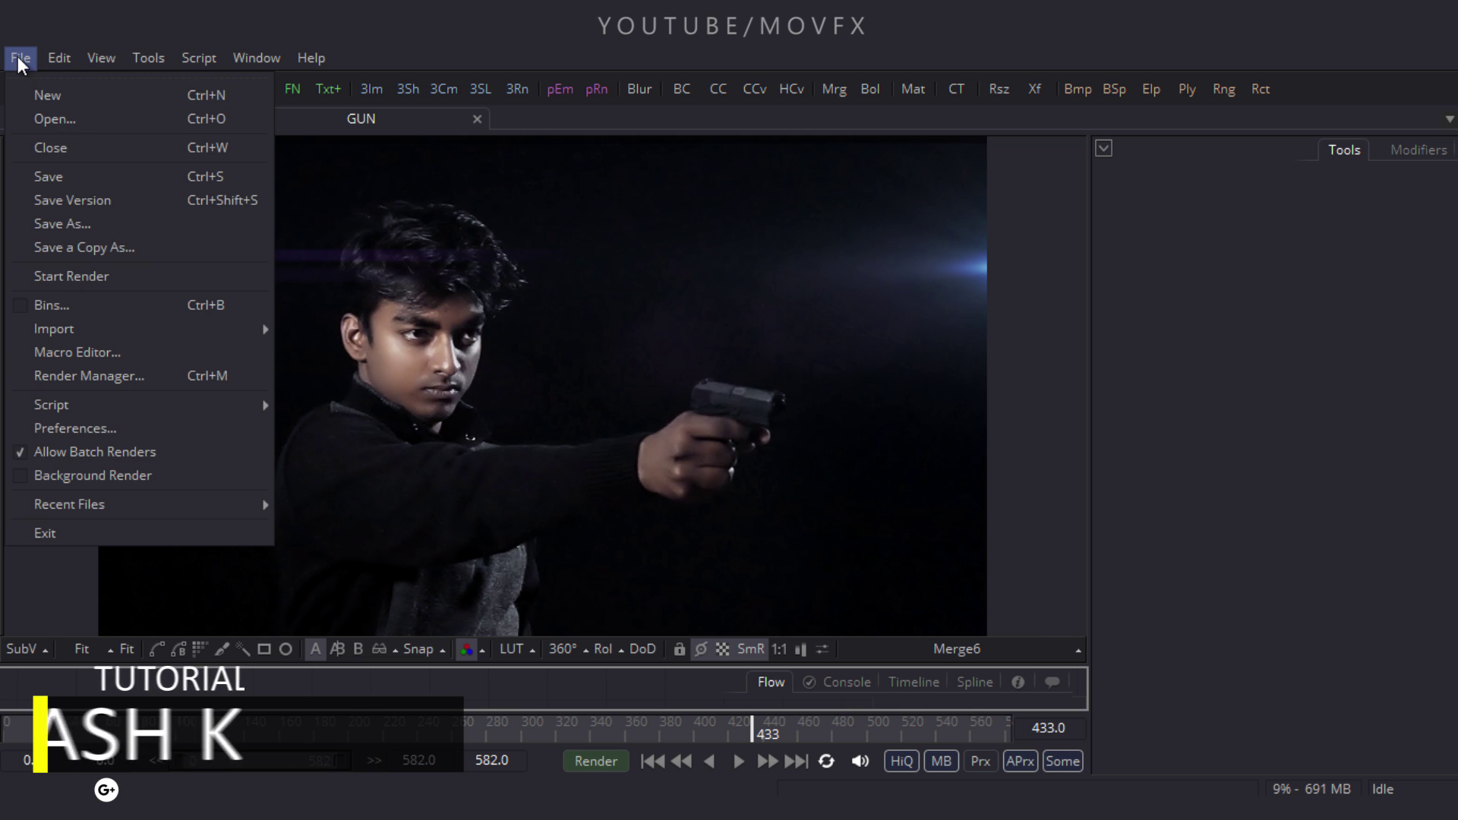
left_click(53, 101)
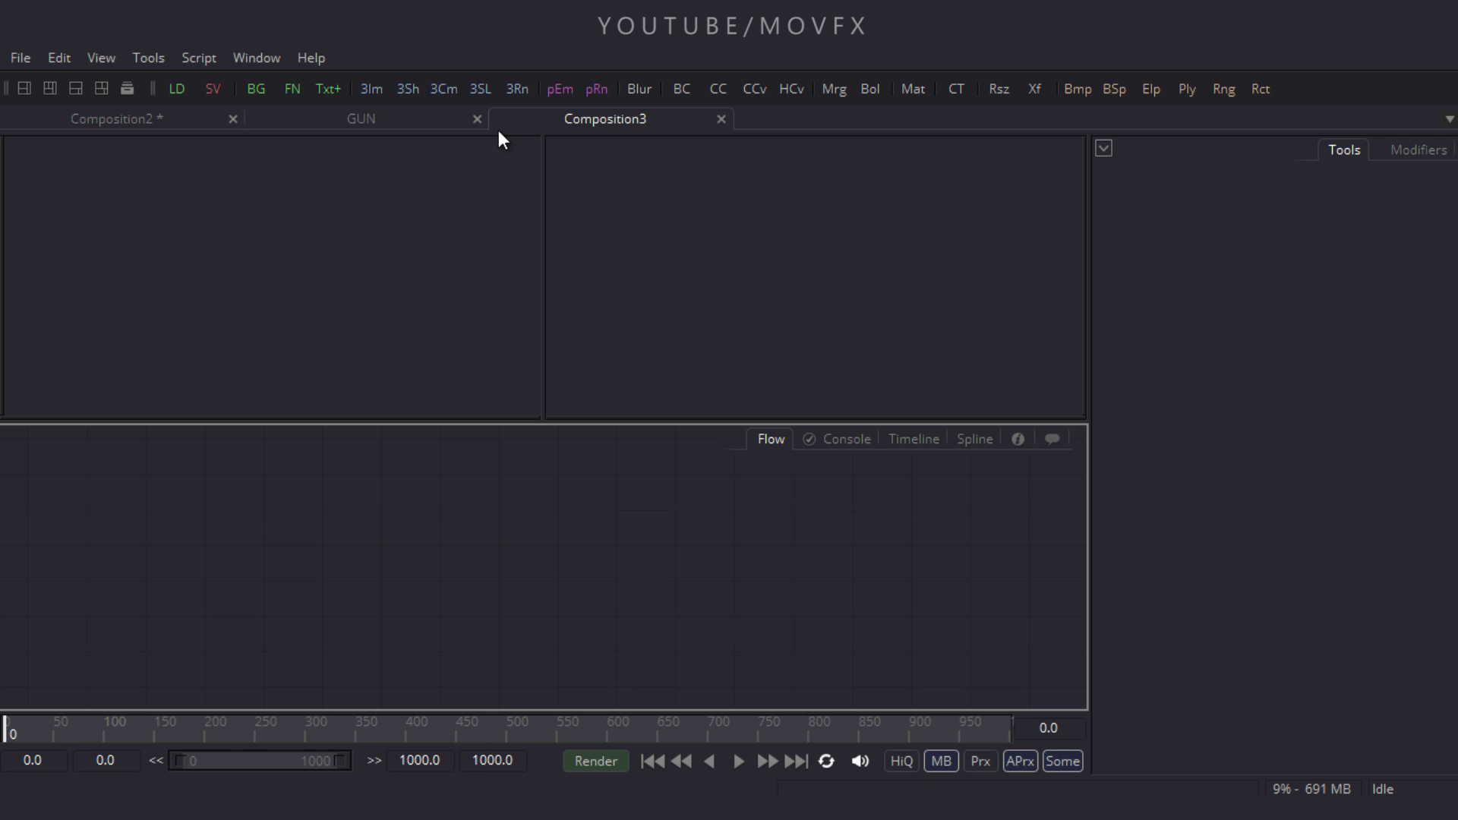
left_click(477, 119)
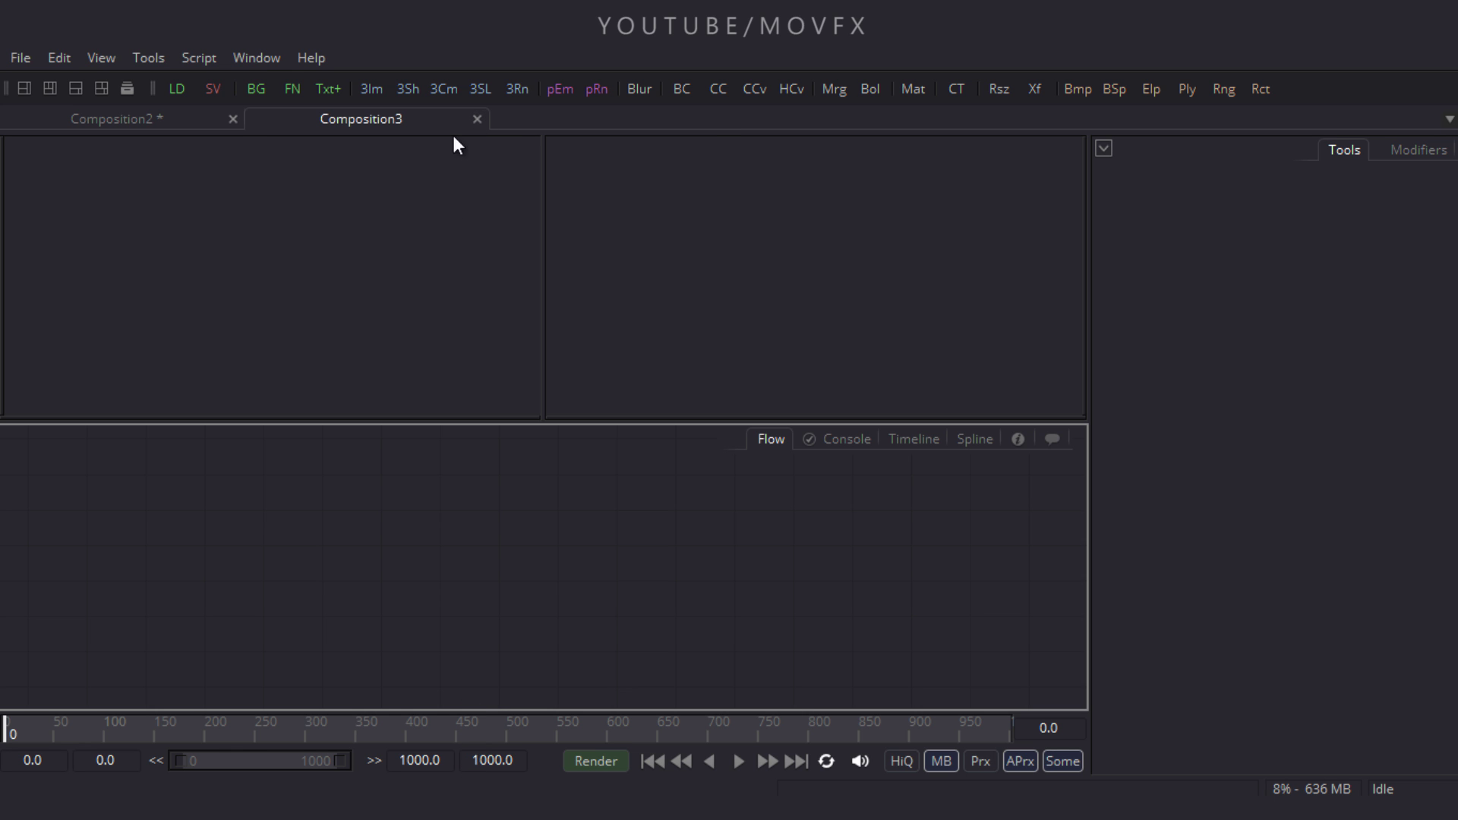
left_click(233, 120)
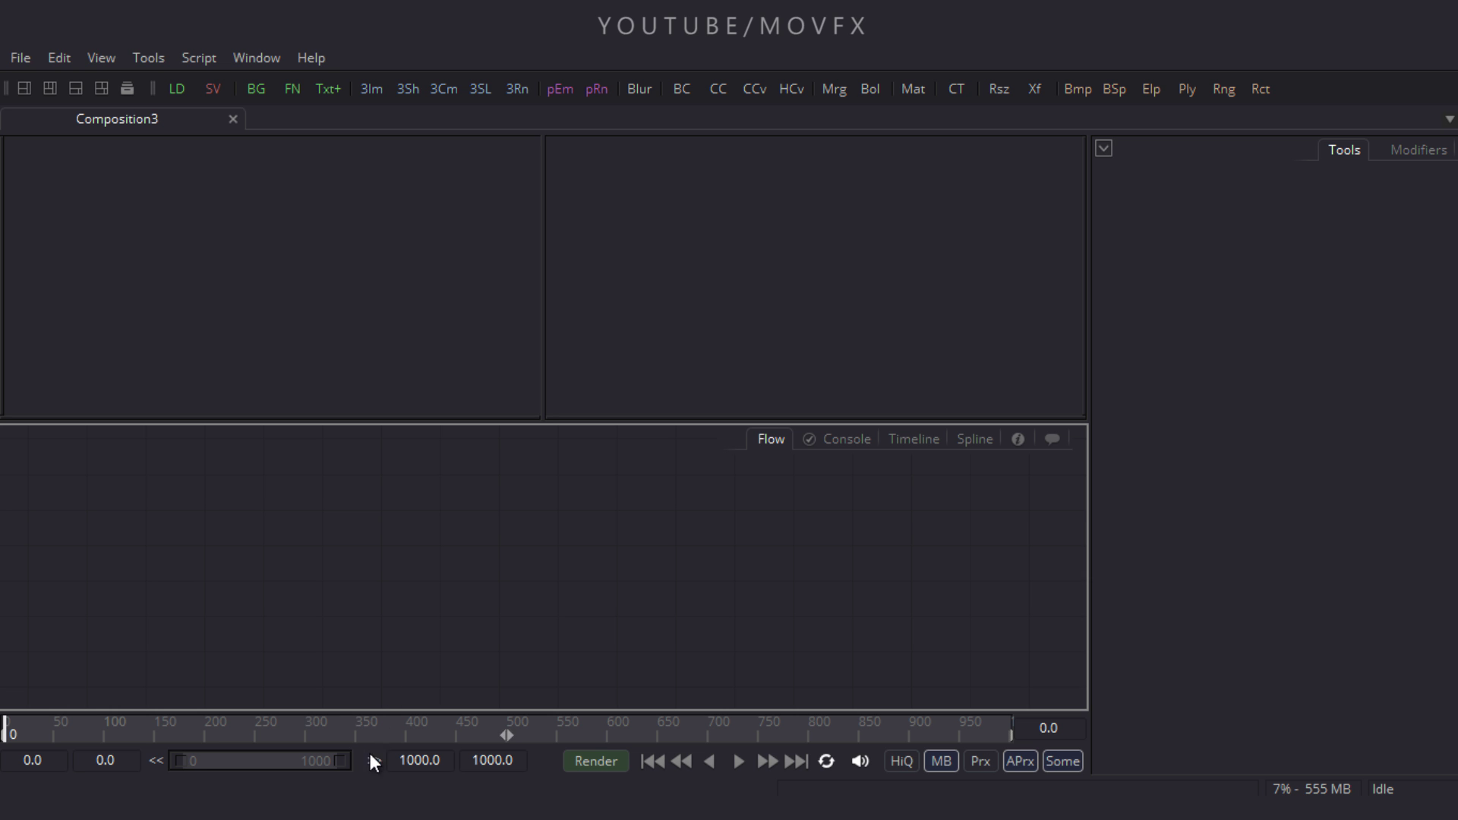
Import the 00007 video clip from the Flash folder into the new composition's flow
key("alt+Tab")
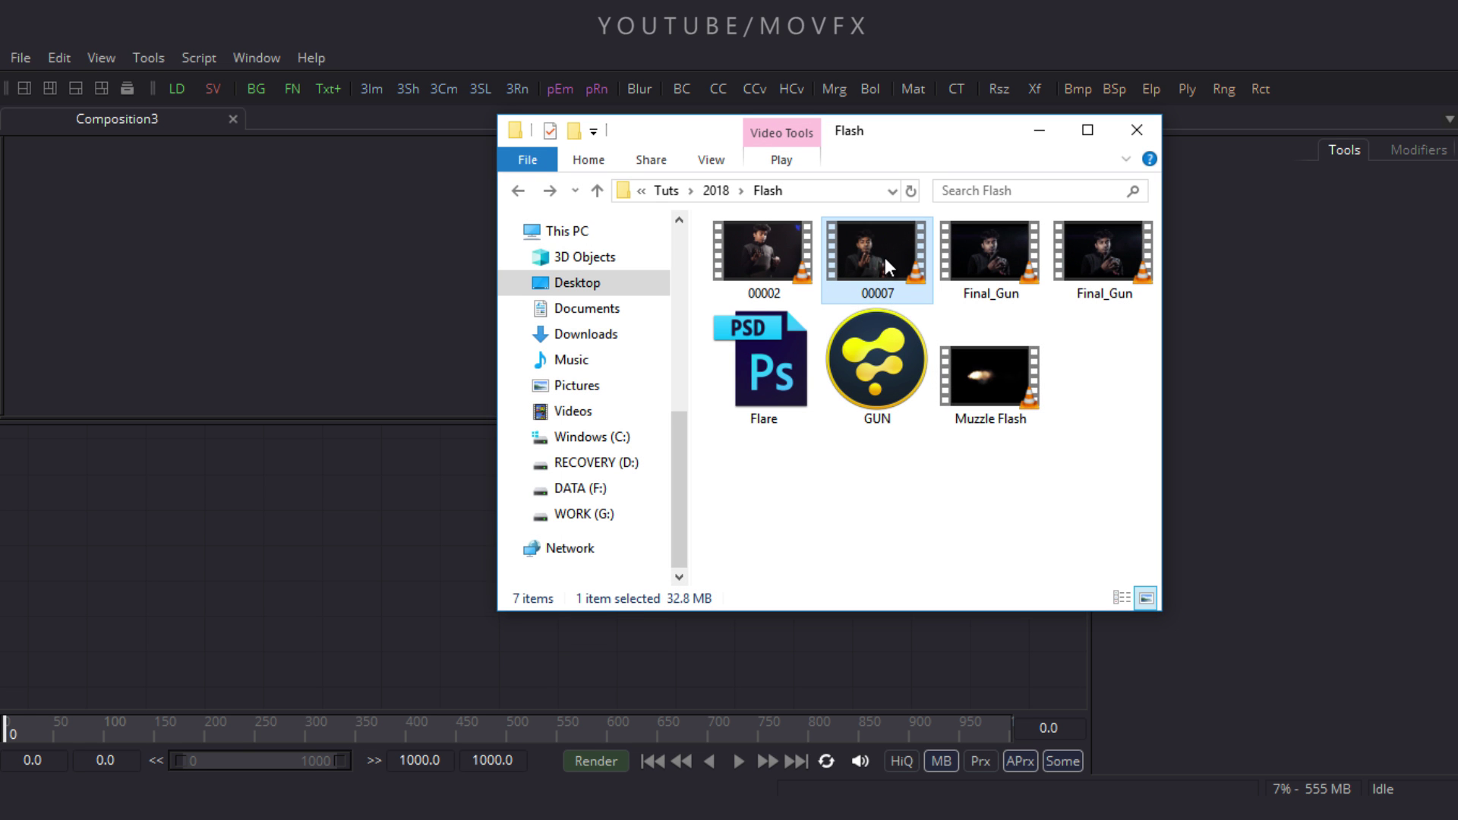
left_click_drag(878, 250, 313, 541)
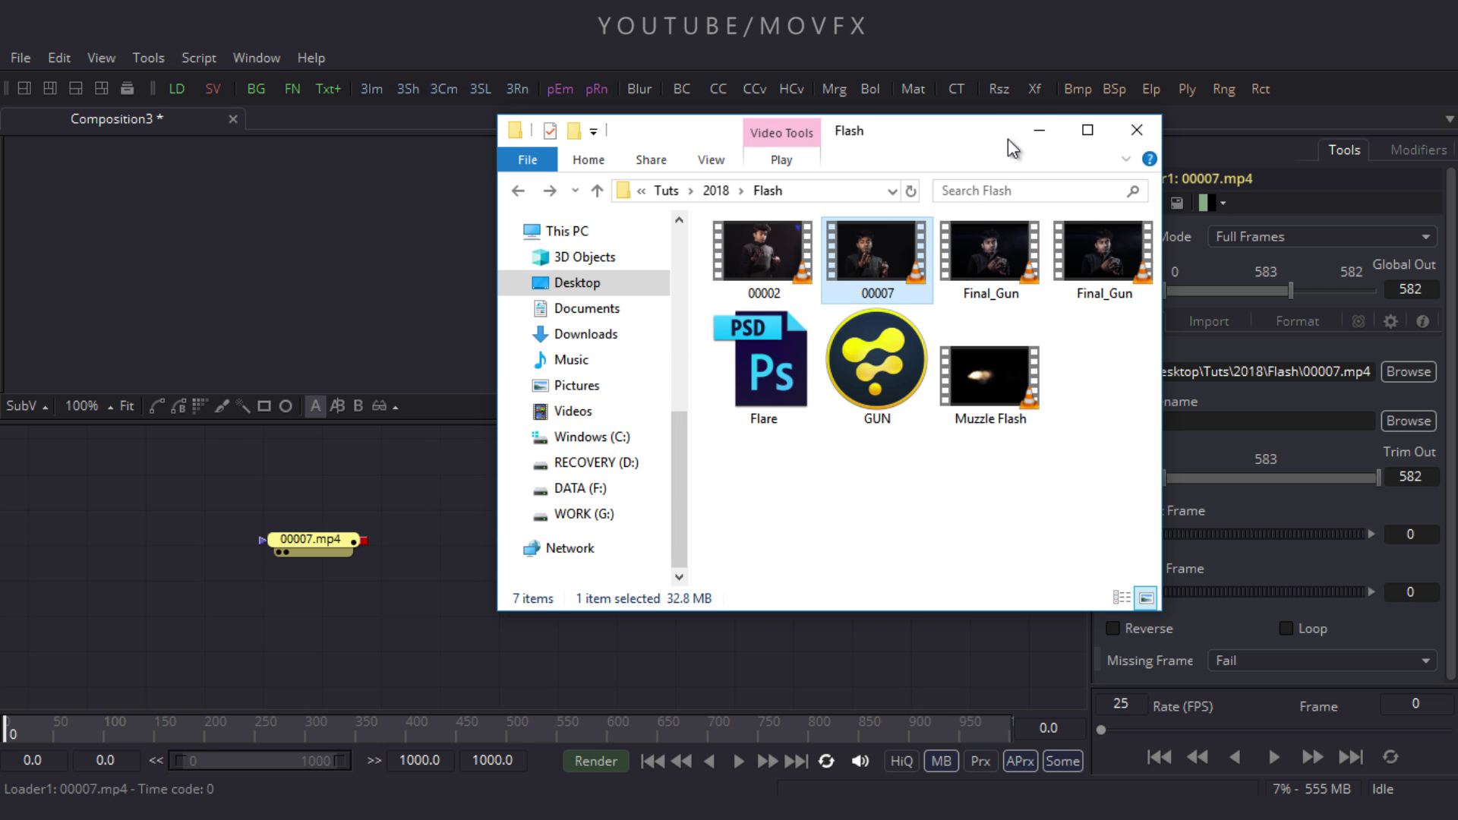
left_click(1040, 126)
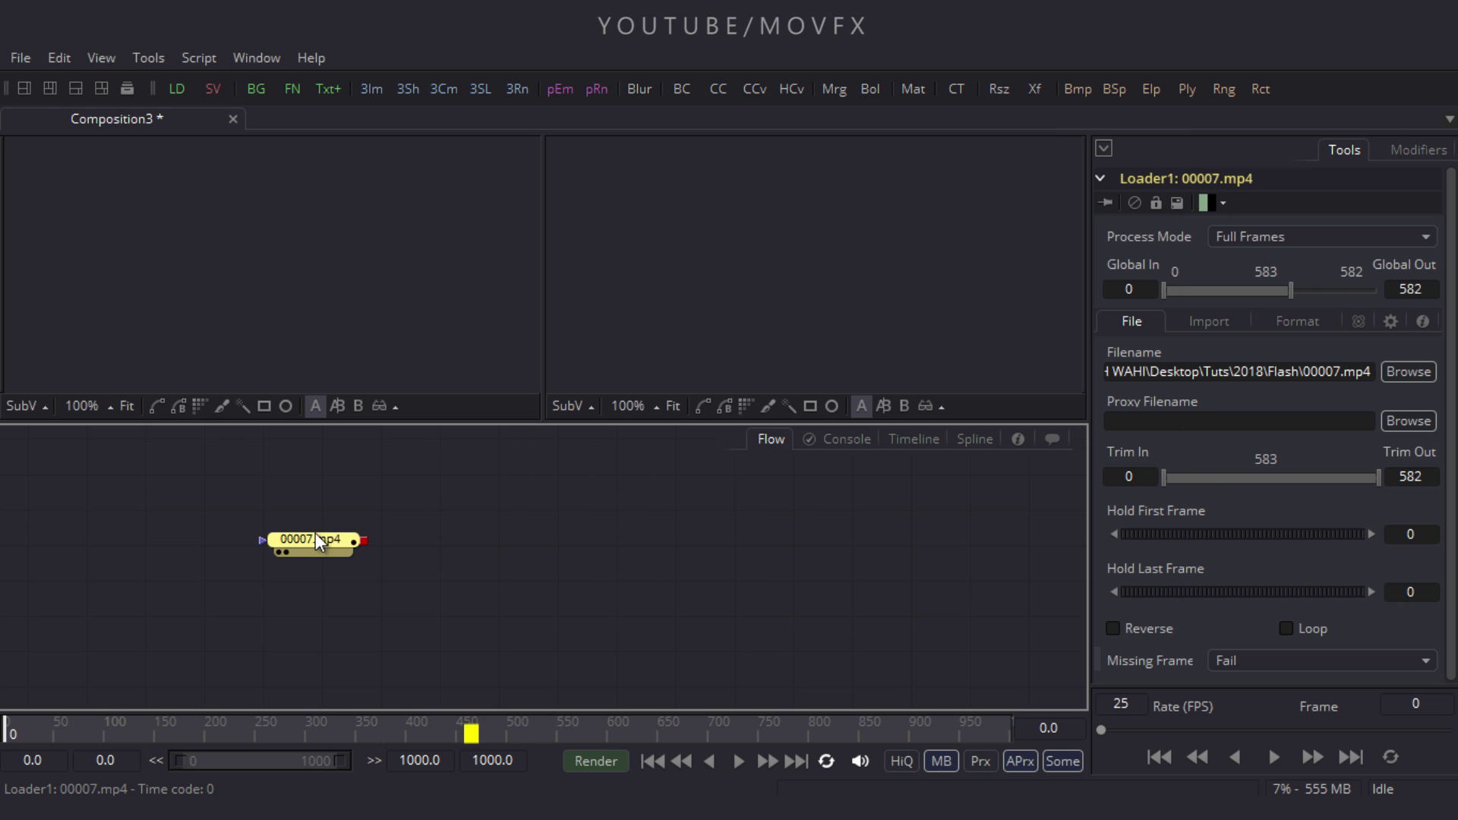
Switch to a single-viewer layout, show the 00007.mp4 clip in it, enlarge the viewer and fit the image
left_click(23, 87)
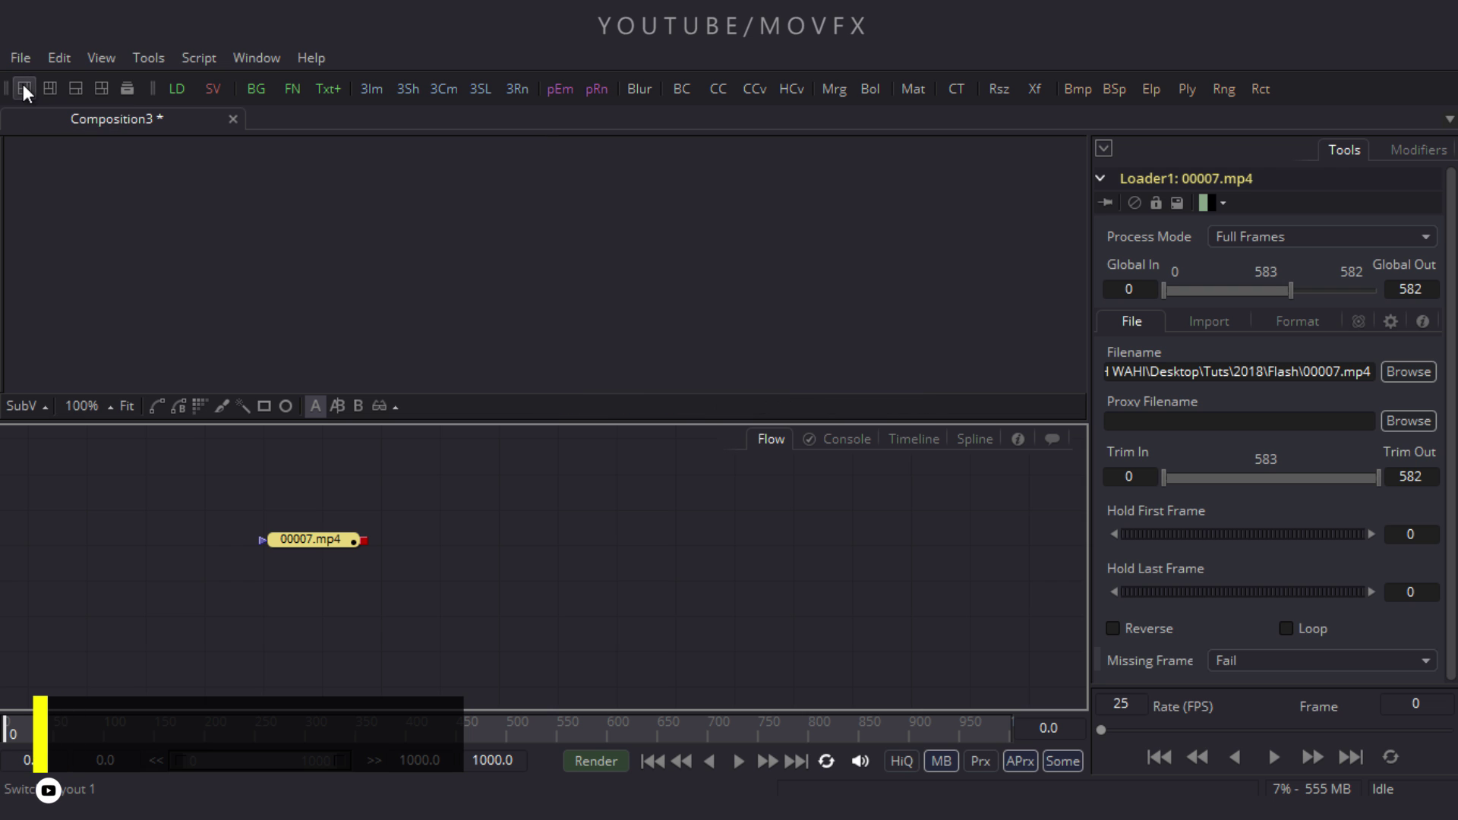
left_click_drag(325, 541, 339, 346)
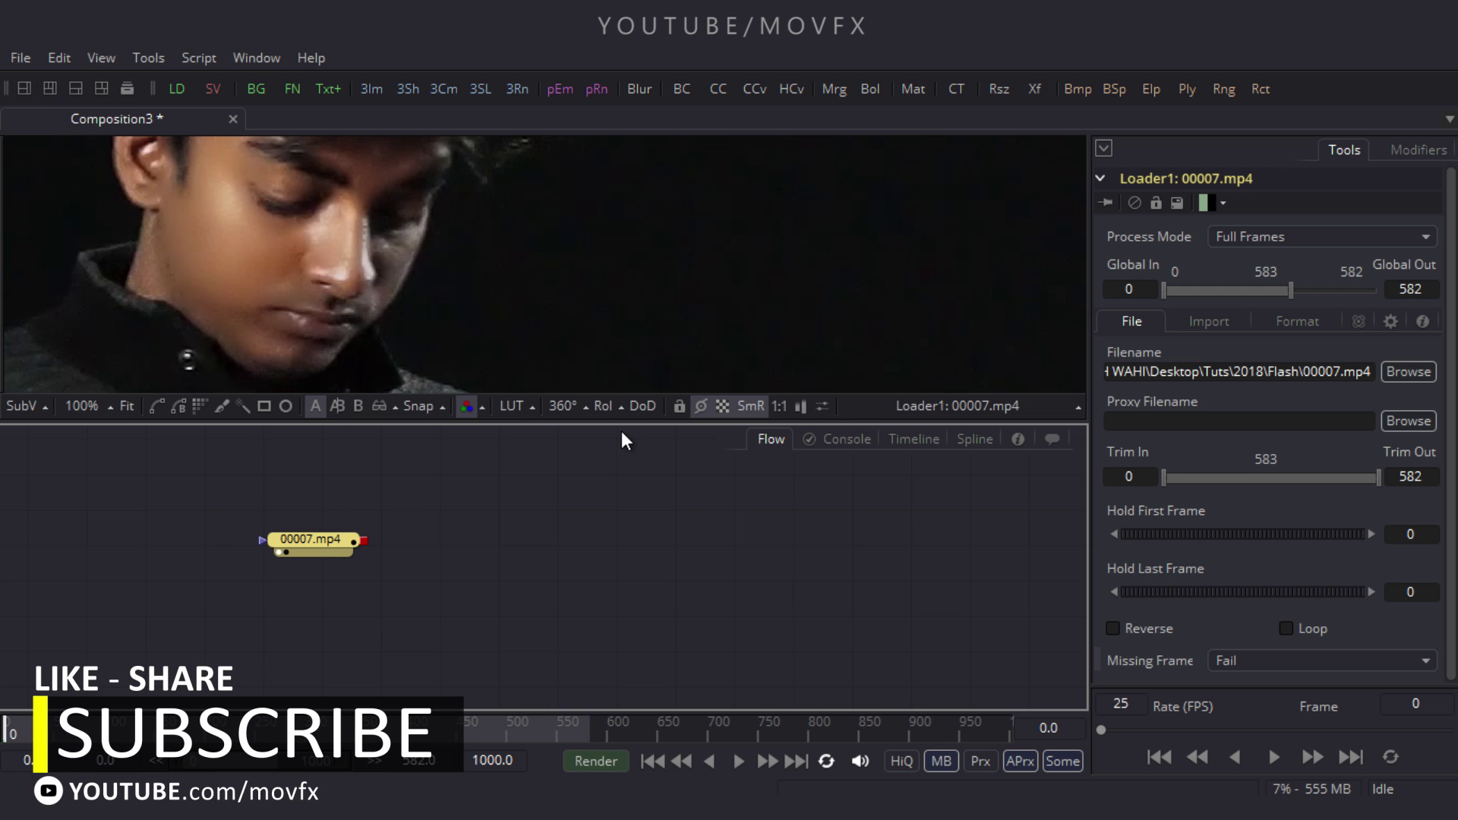
left_click_drag(619, 432, 608, 559)
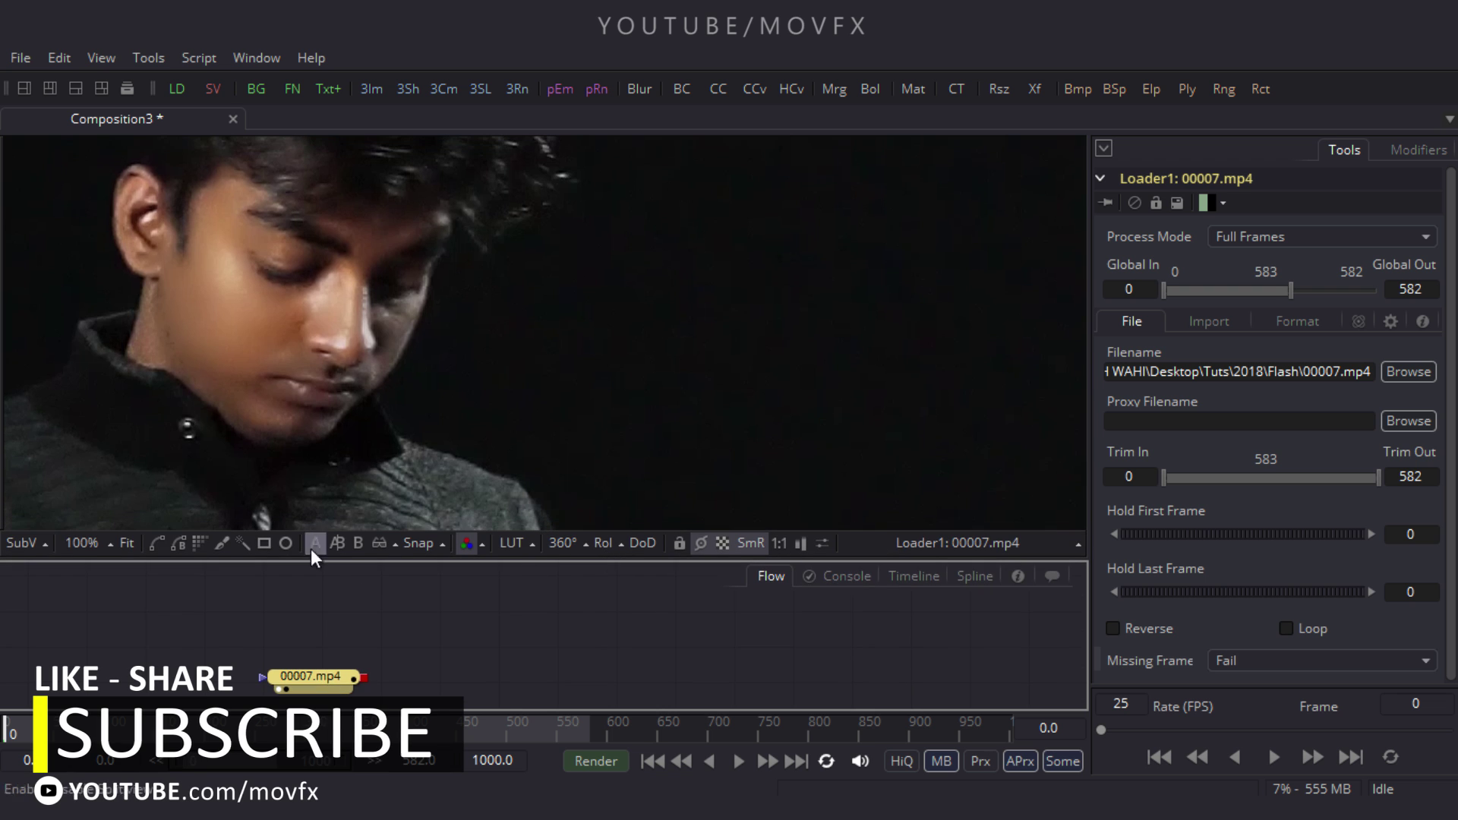
left_click(127, 540)
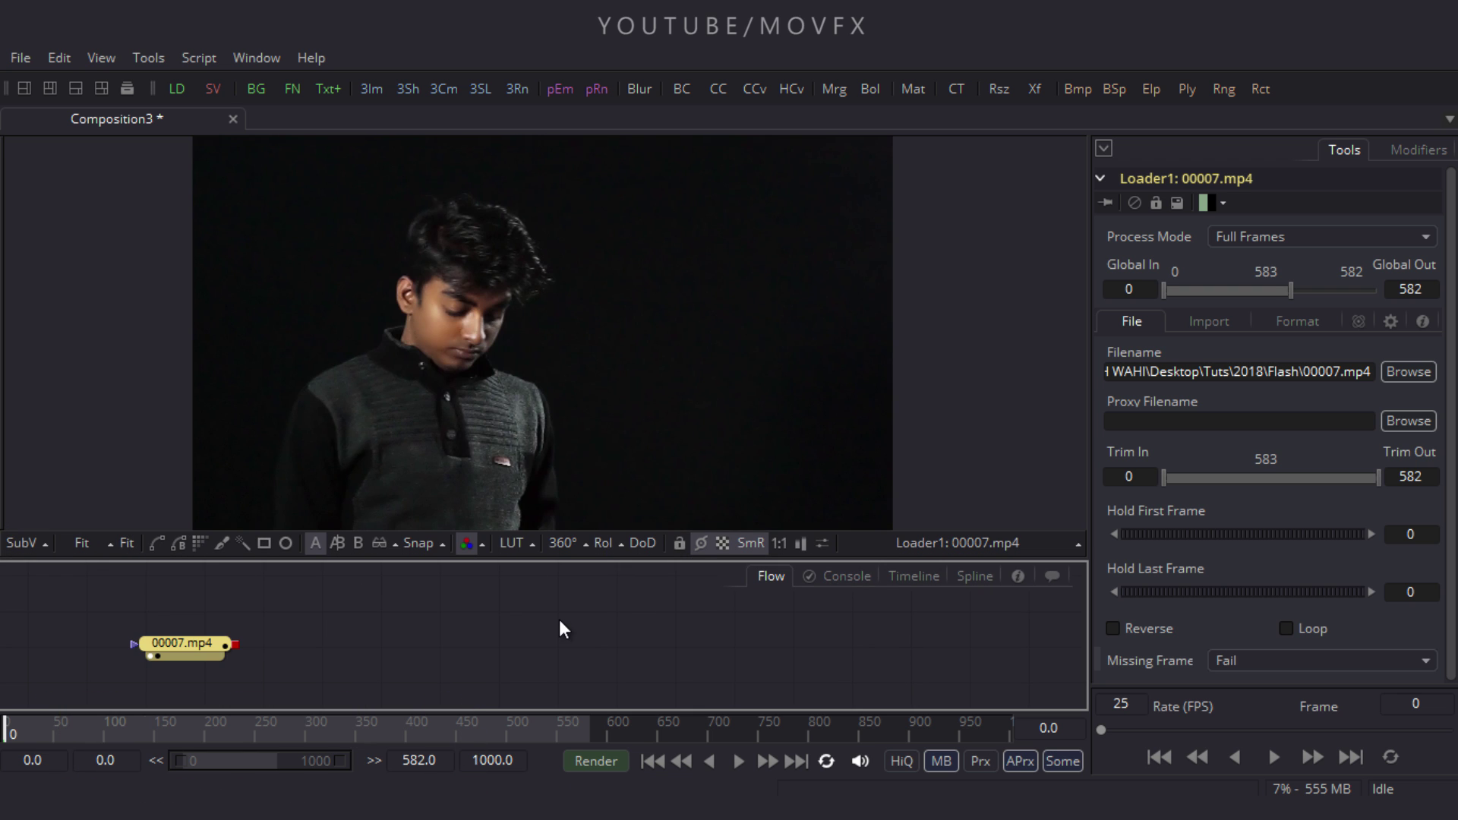
Check the width and height in the composition's Frame Format preferences and save the preferences
left_click(18, 59)
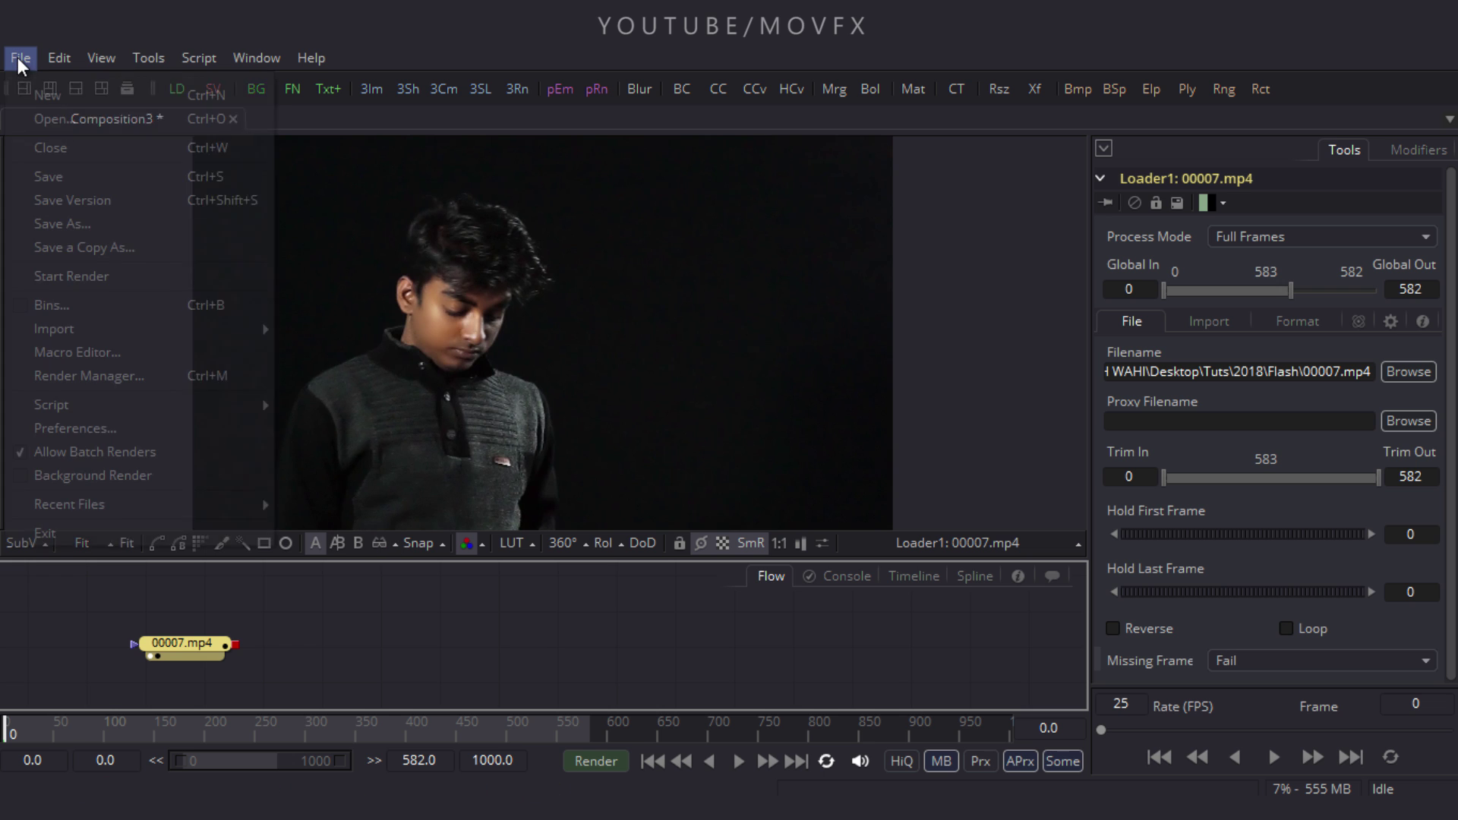
left_click(92, 420)
left_click(123, 334)
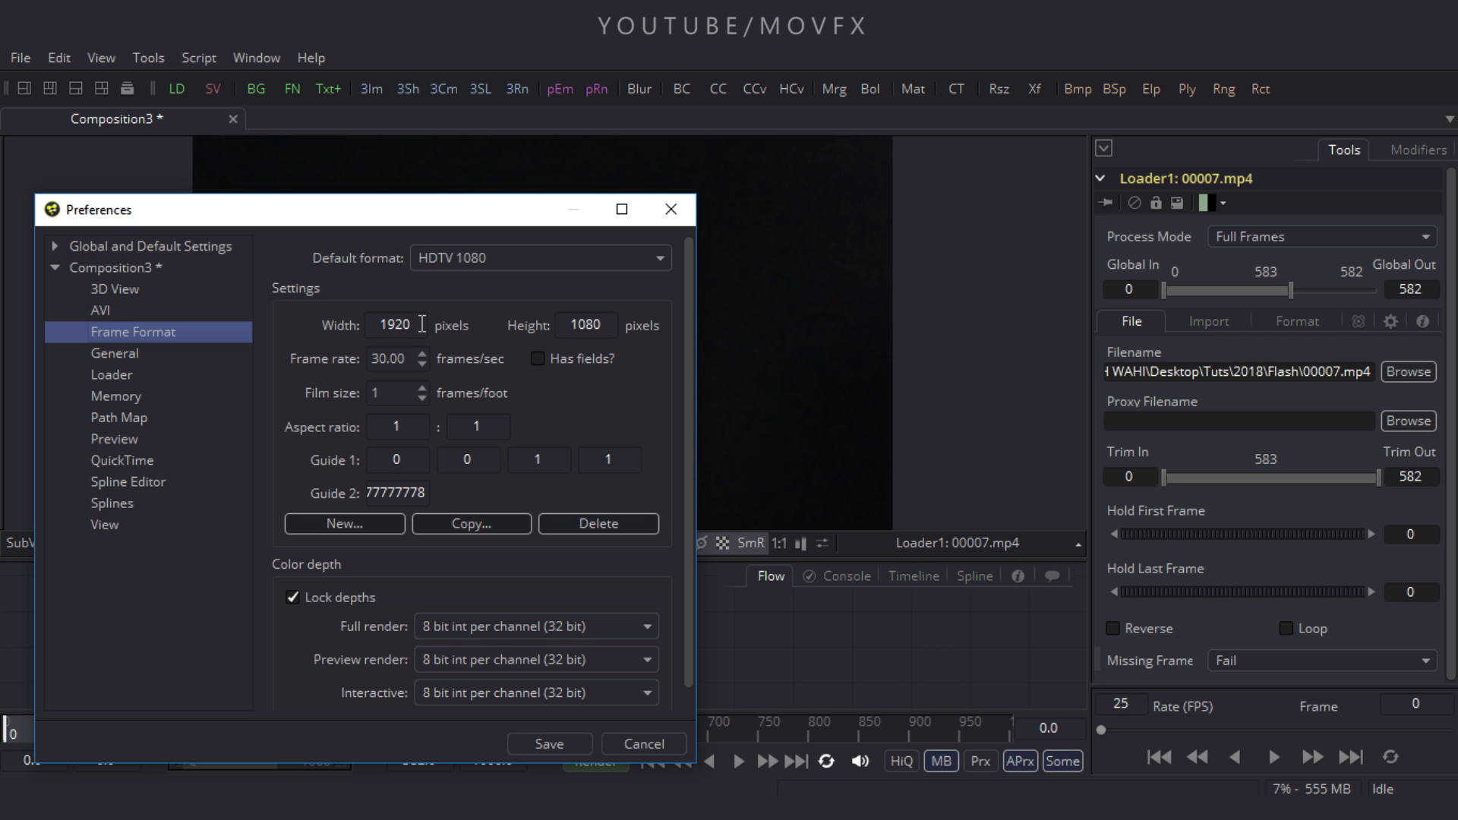
double_click(422, 324)
double_click(610, 325)
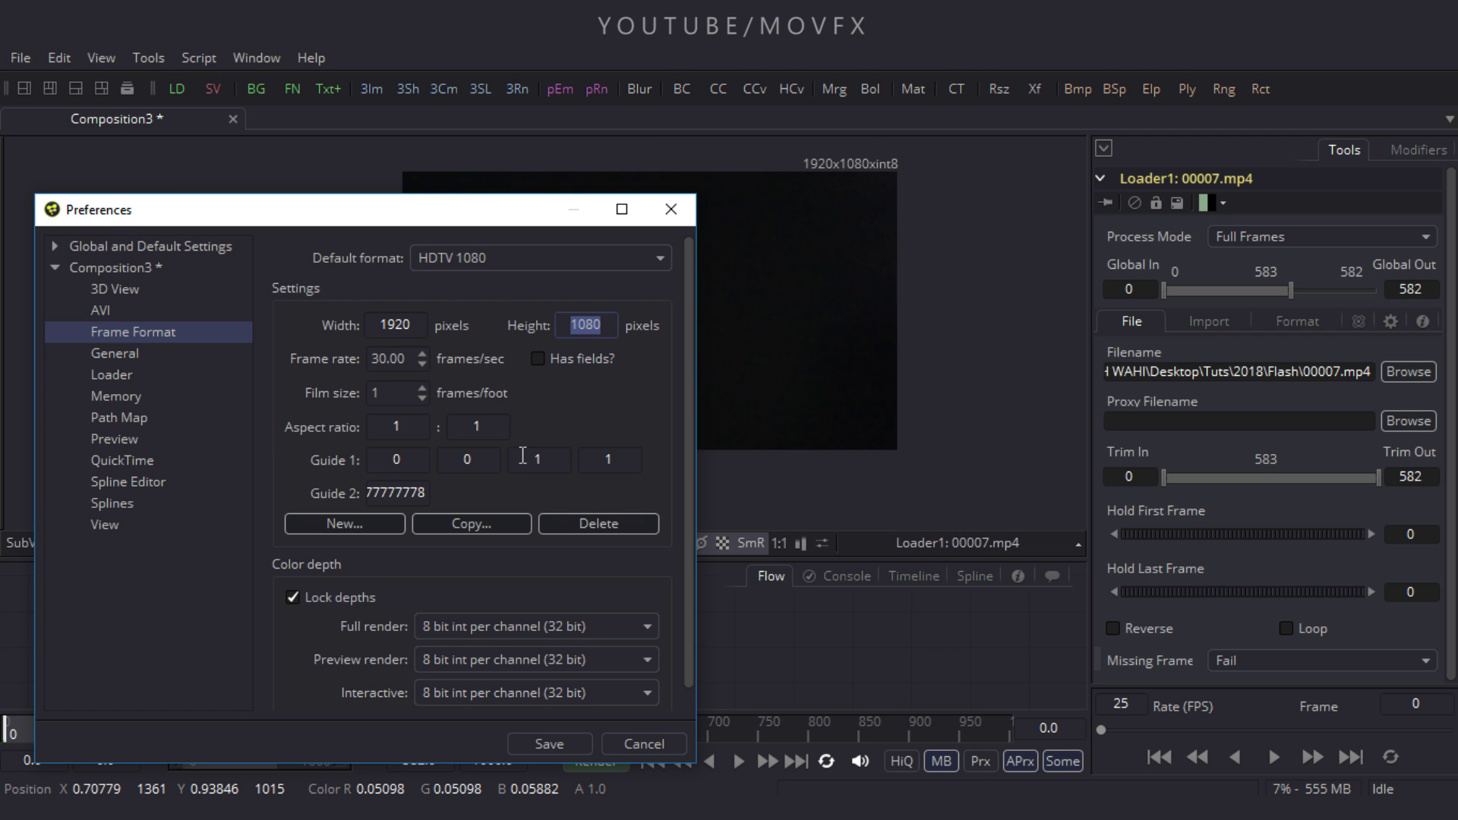
left_click(548, 744)
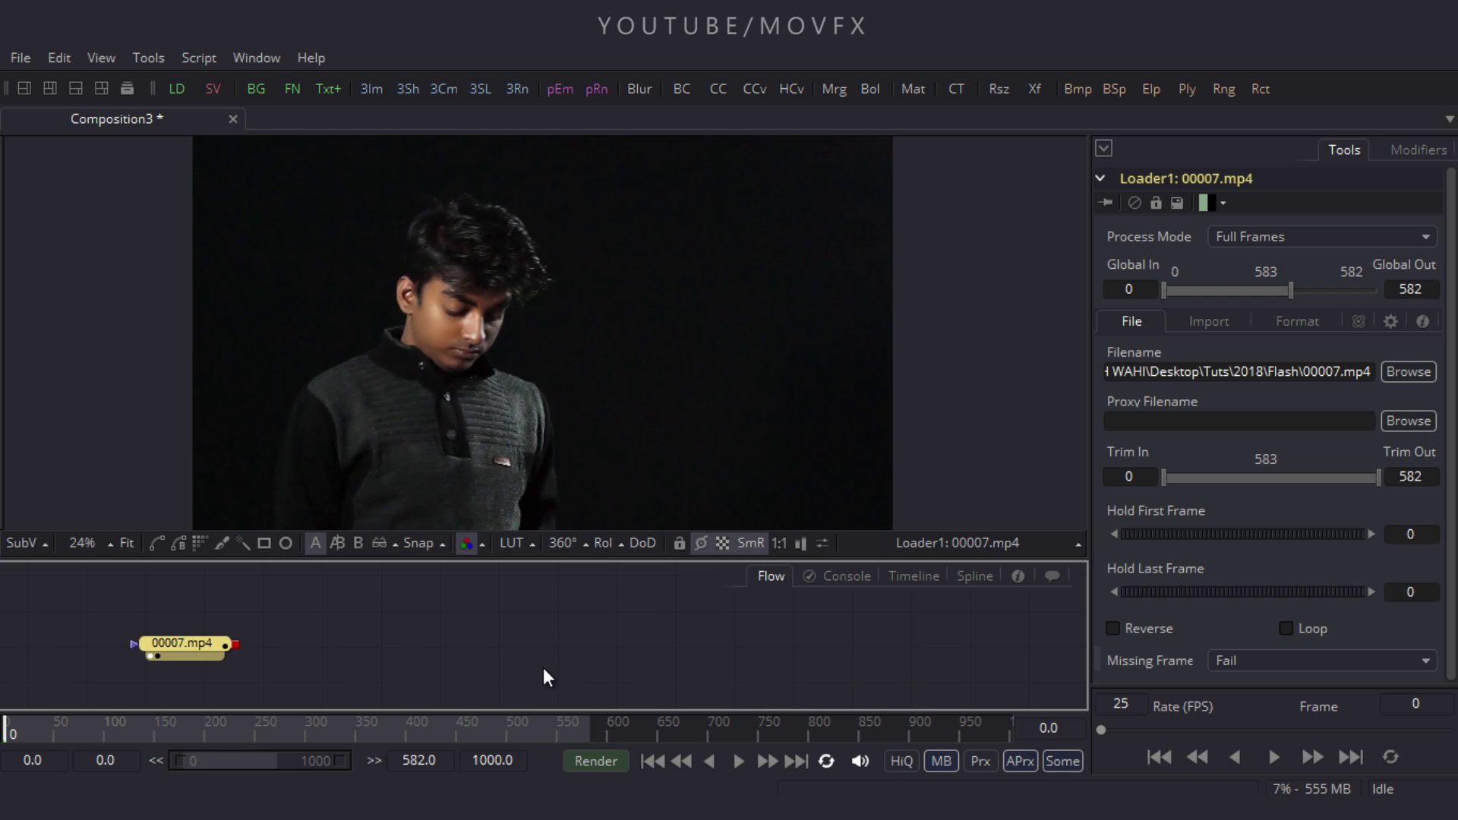
Set the composition's global end time to frame 582
double_click(410, 760)
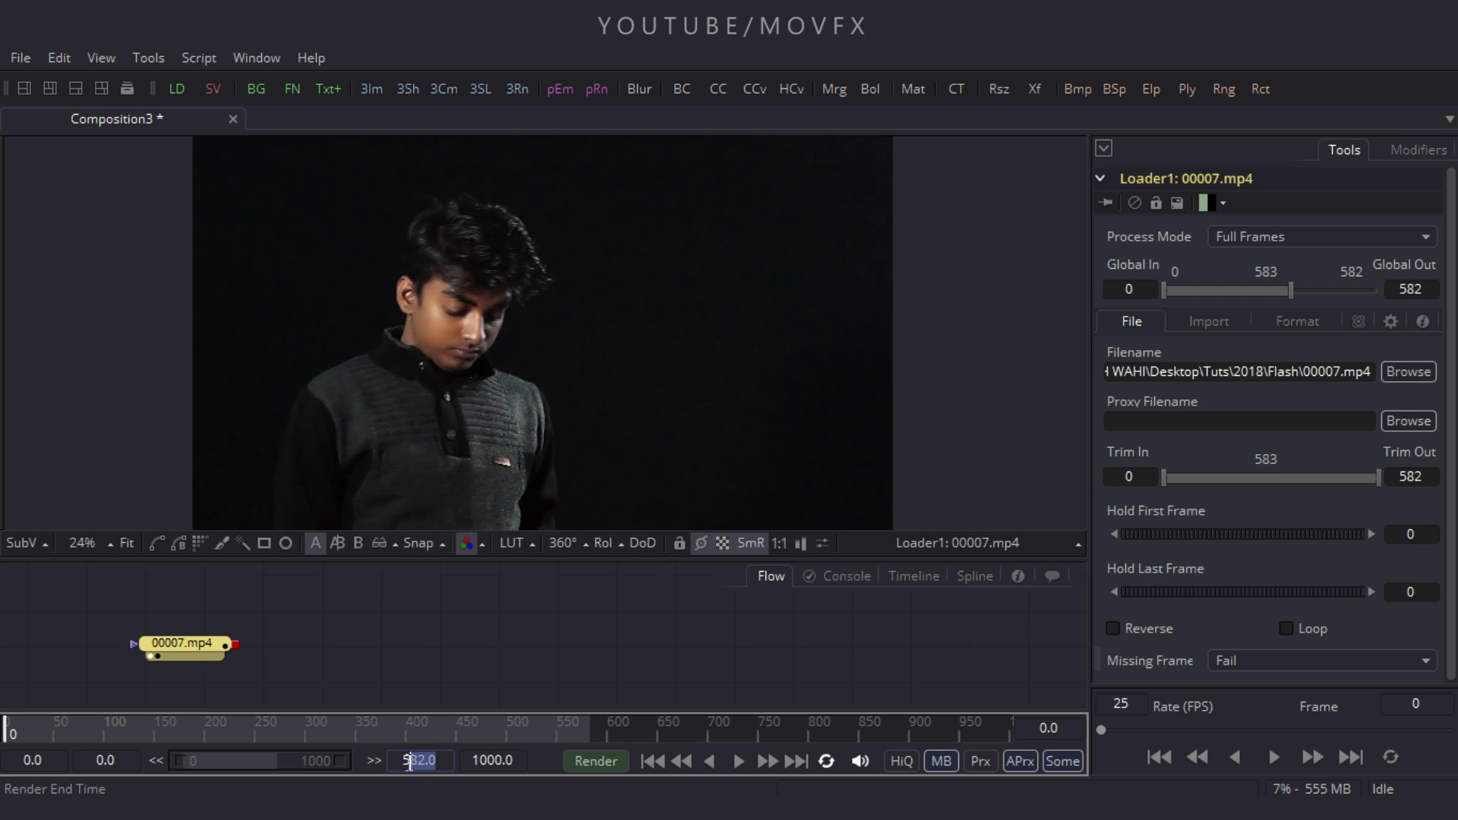
double_click(521, 759)
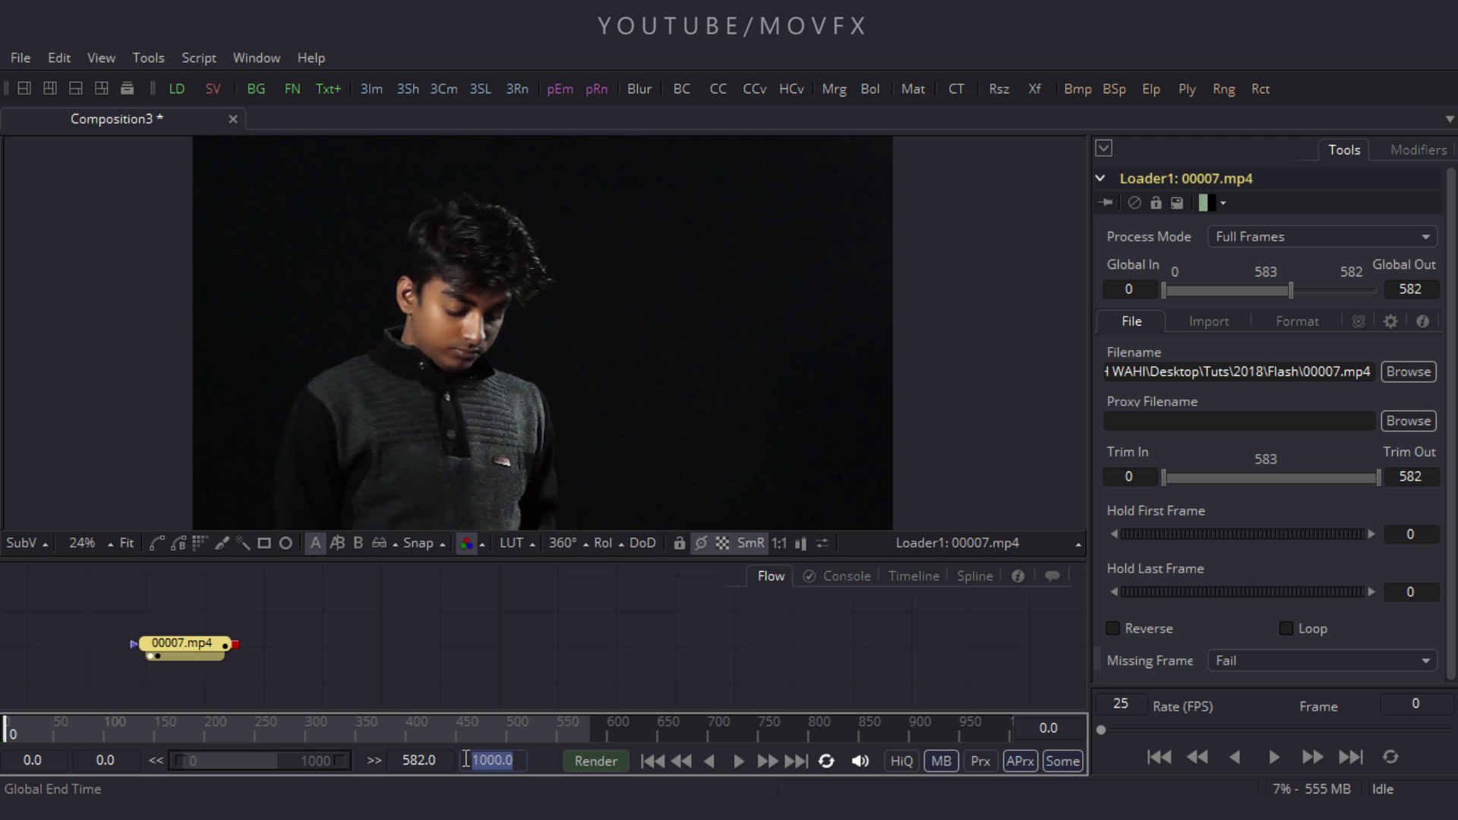
type("582")
key("Return")
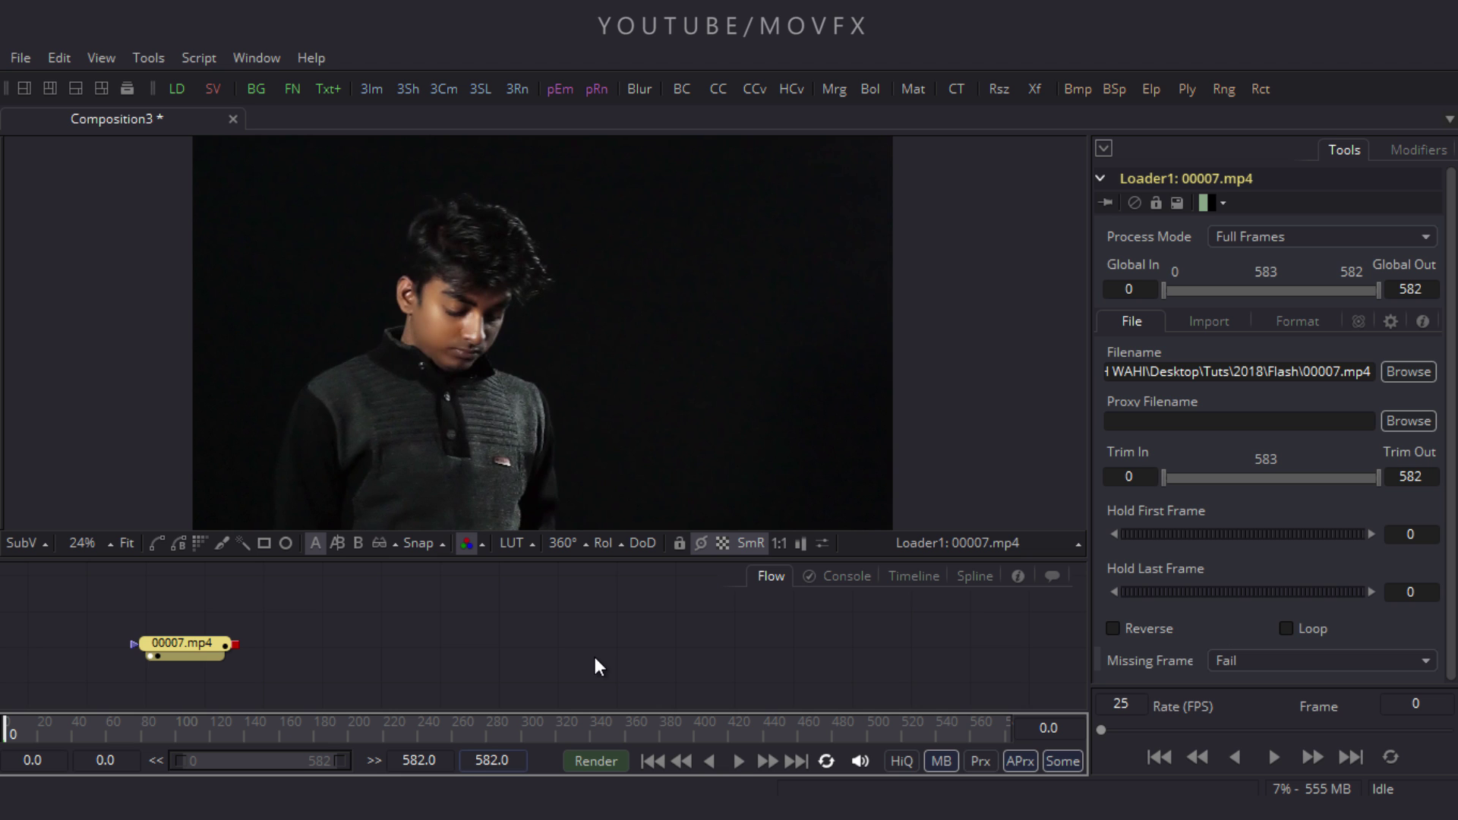
key("Return")
Import the Muzzle Flash video from the Flash folder into the flow beside the 00007.mp4 clip
key("alt+Tab")
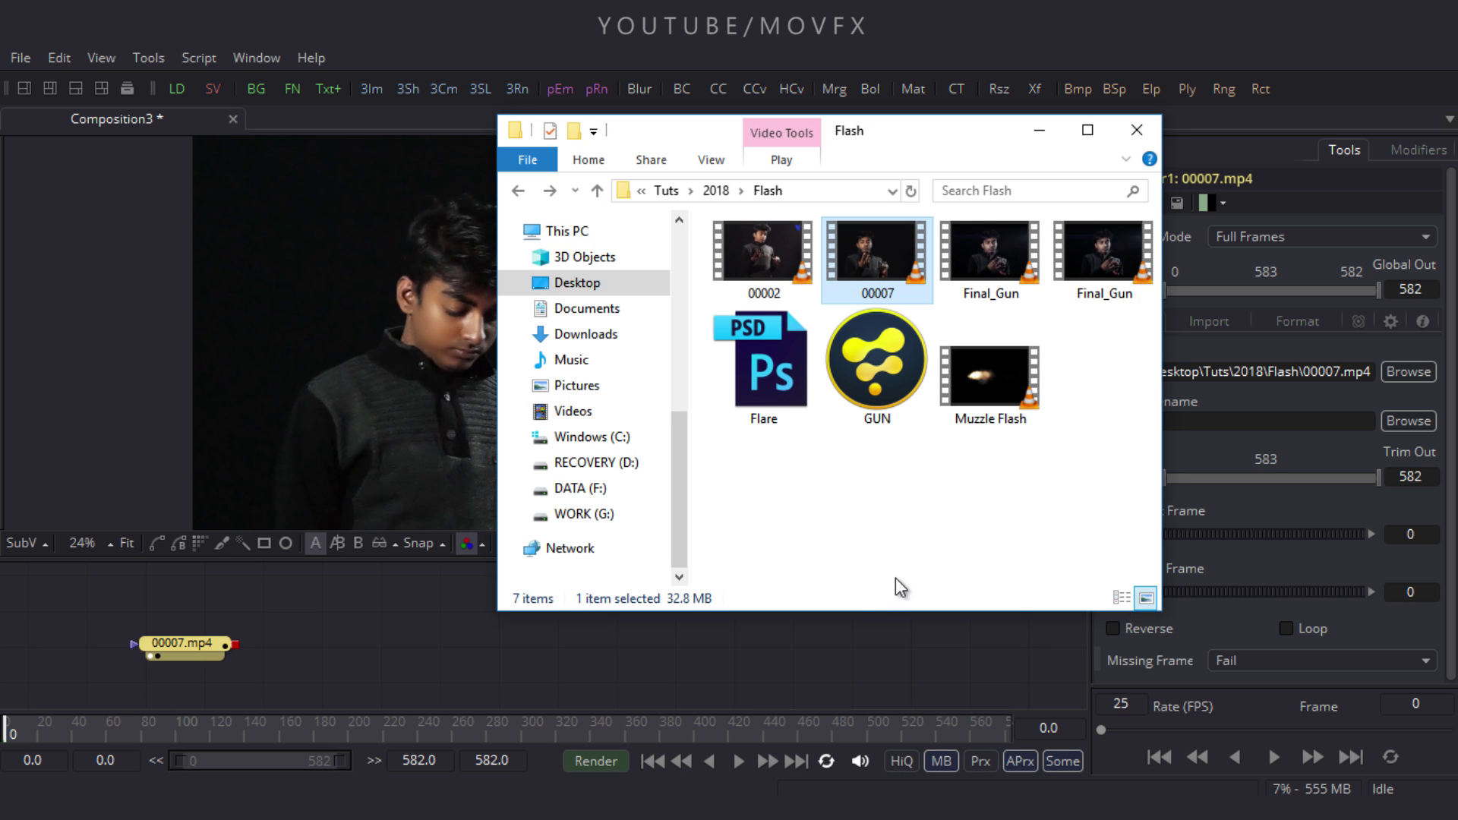
left_click_drag(996, 420, 363, 628)
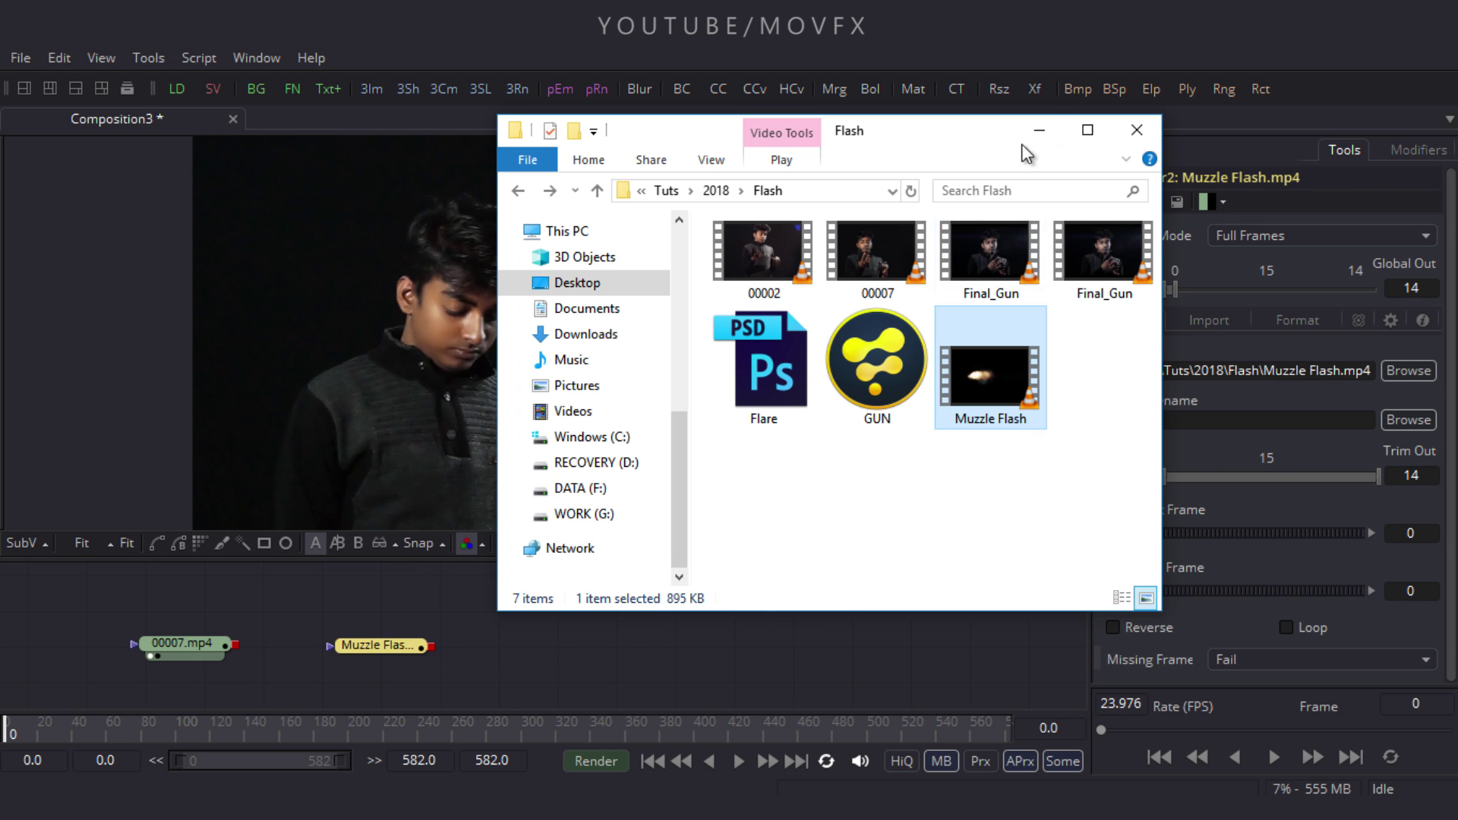
key("alt+Tab")
Add a Merge node with 00007.mp4 as the background and Muzzle Flash as the foreground, arranging the nodes around it
left_click(485, 647)
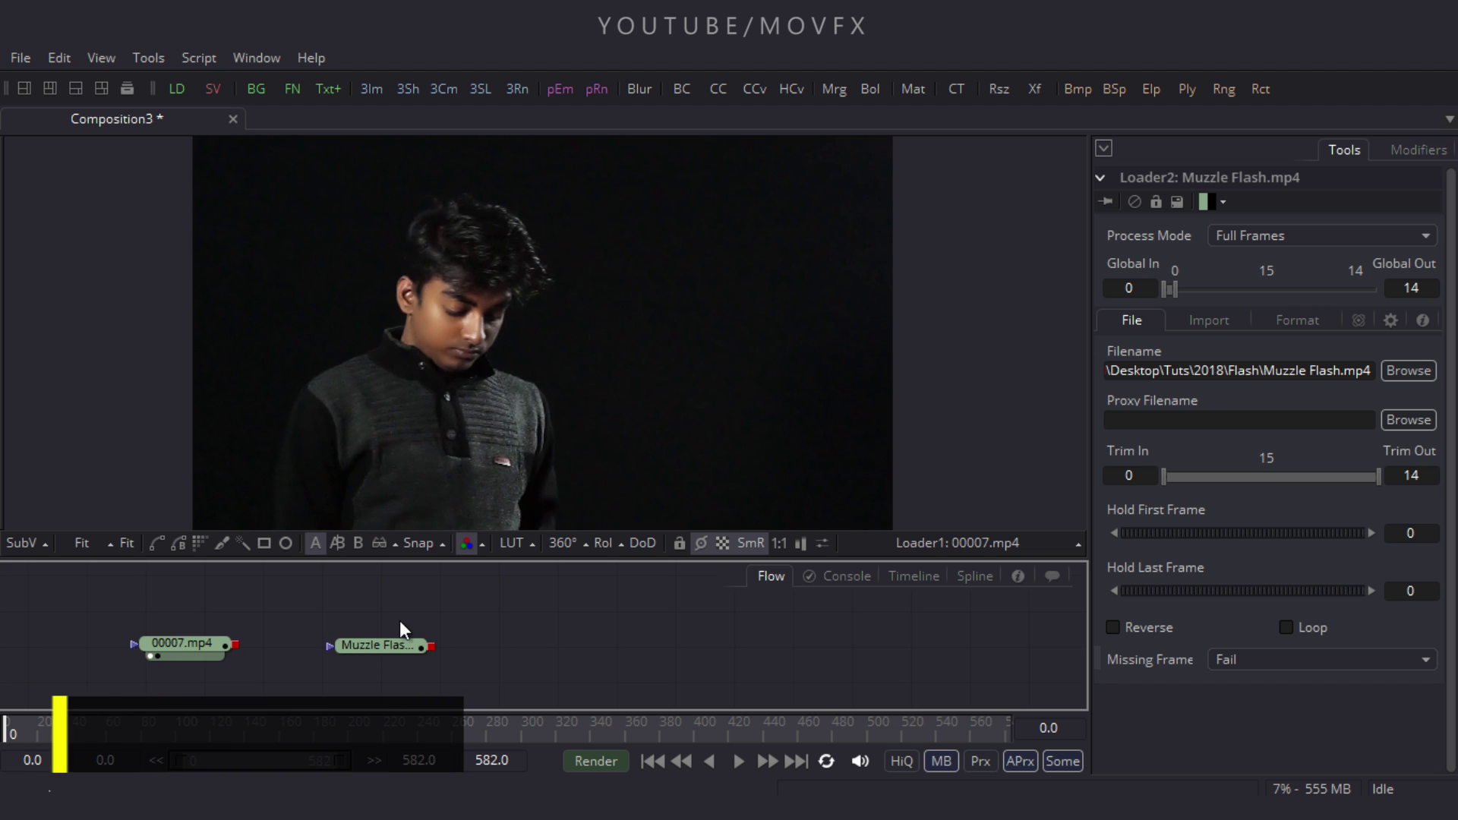
left_click(835, 88)
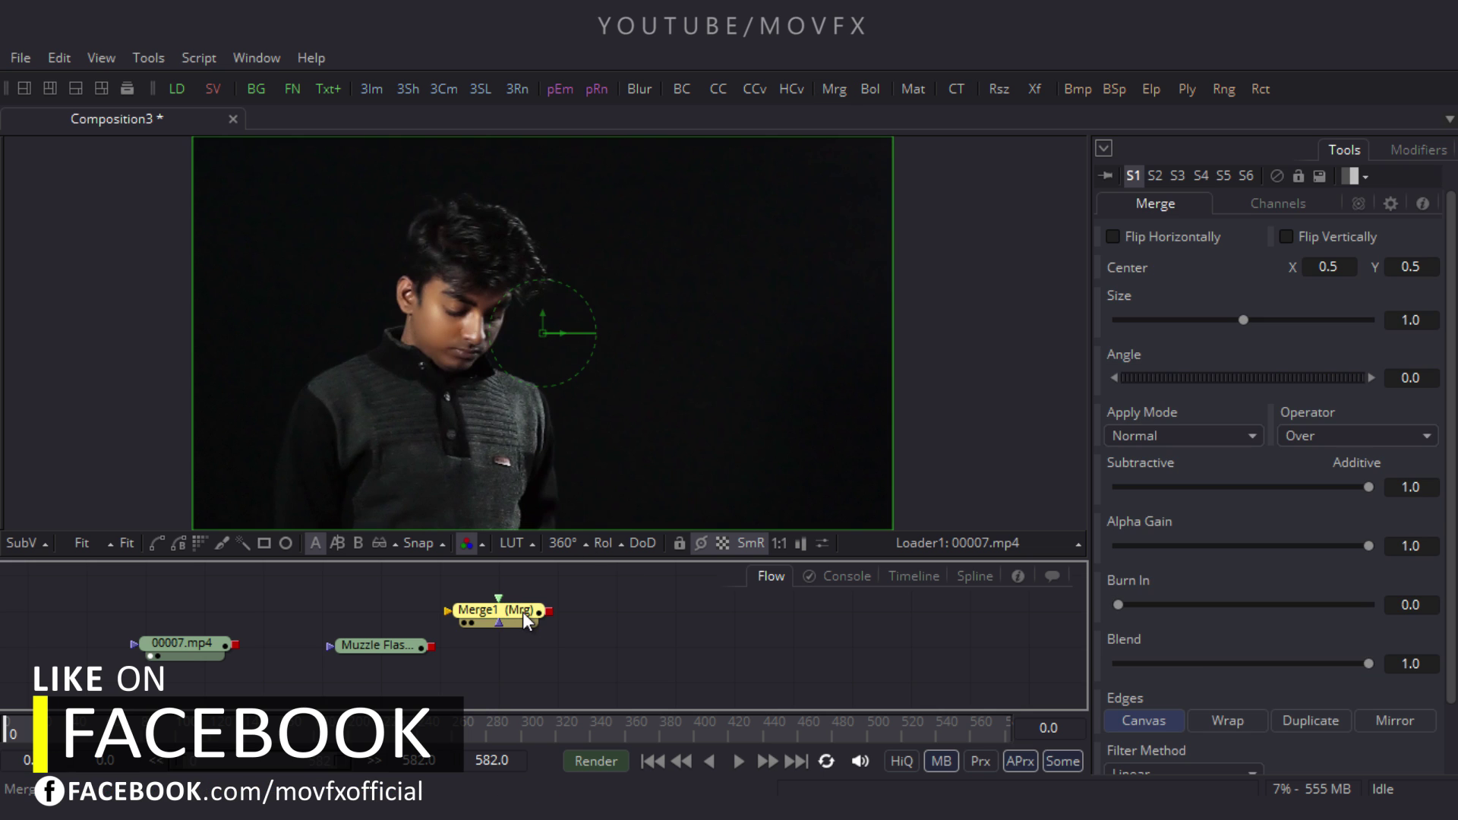
left_click_drag(509, 612, 376, 668)
left_click_drag(330, 588, 197, 620)
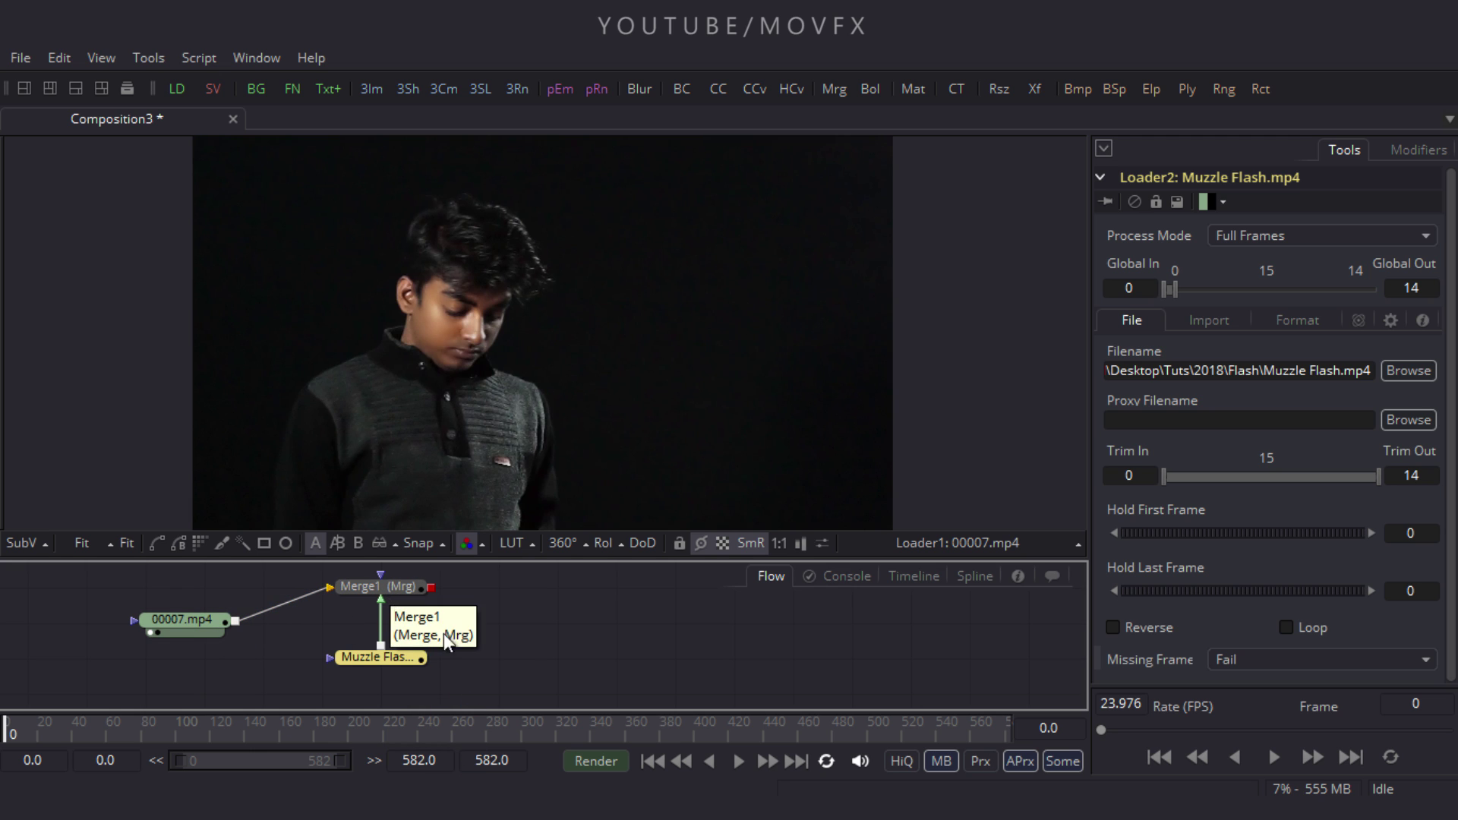
Step through the footage to frame 191, the moment of the gunshot, and show the Merge1 output in the viewer
left_click(339, 727)
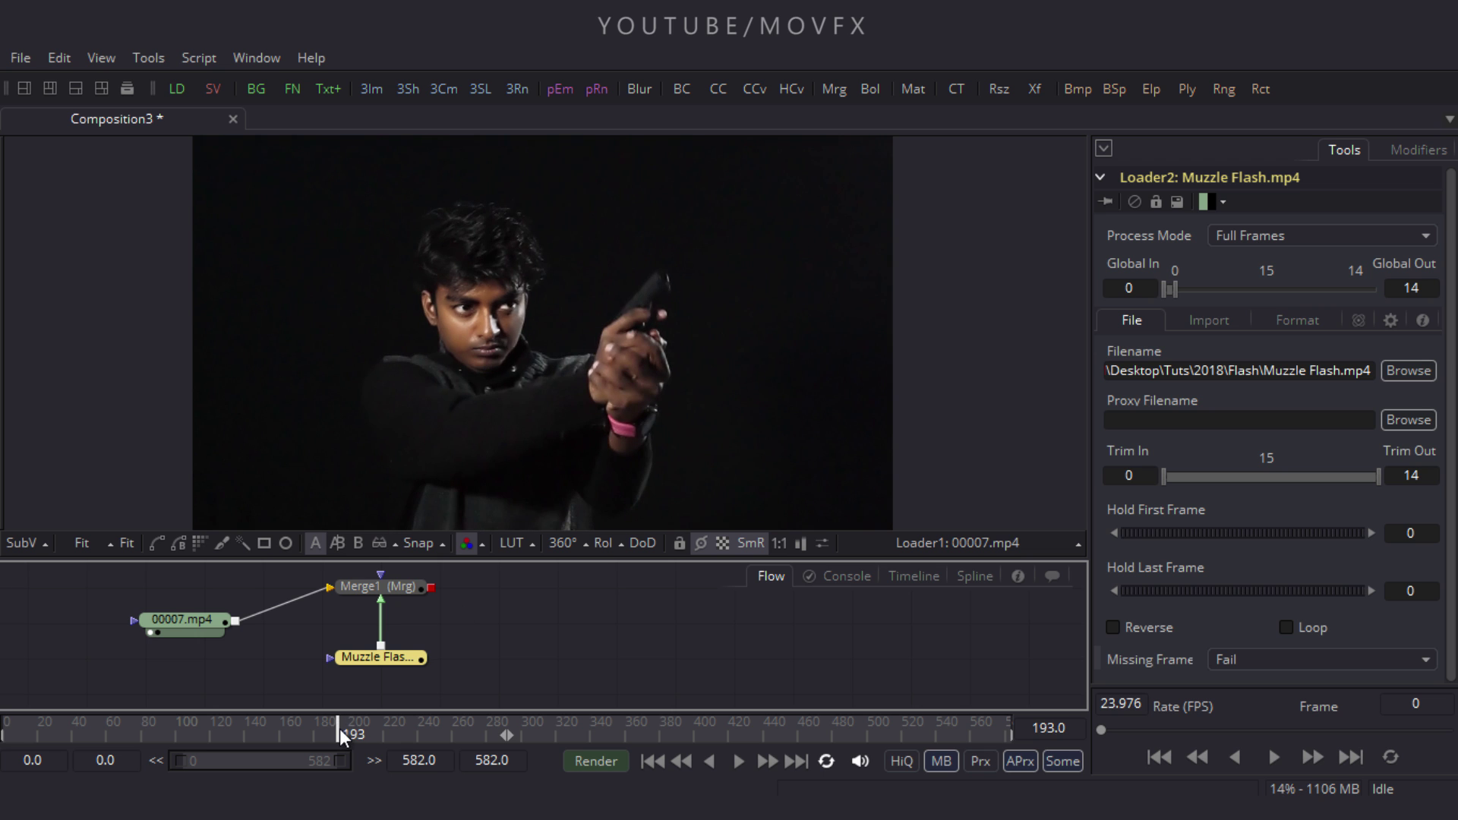
key("Left")
key("Left")
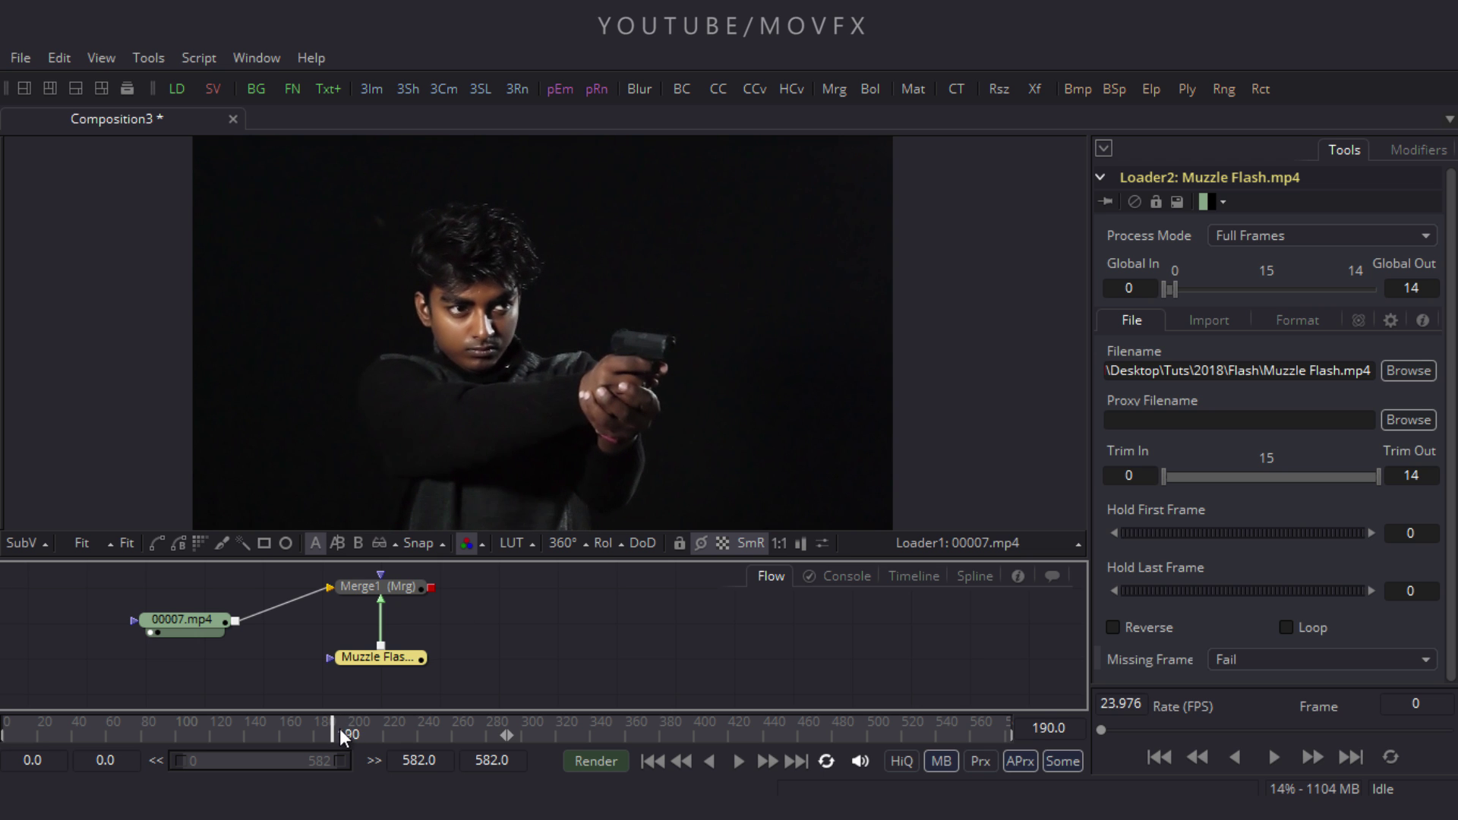
key("bracketright")
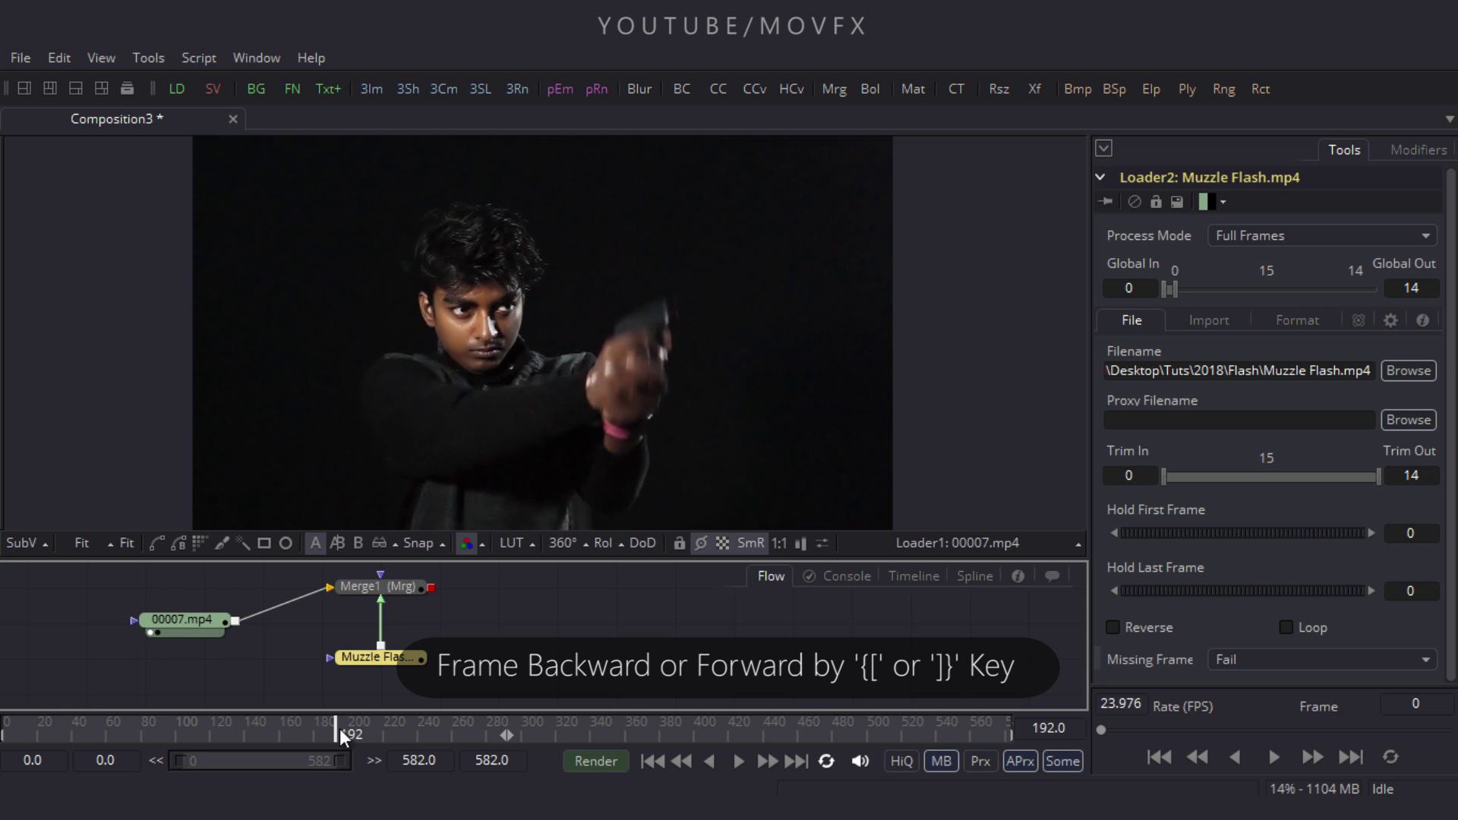
key("bracketleft")
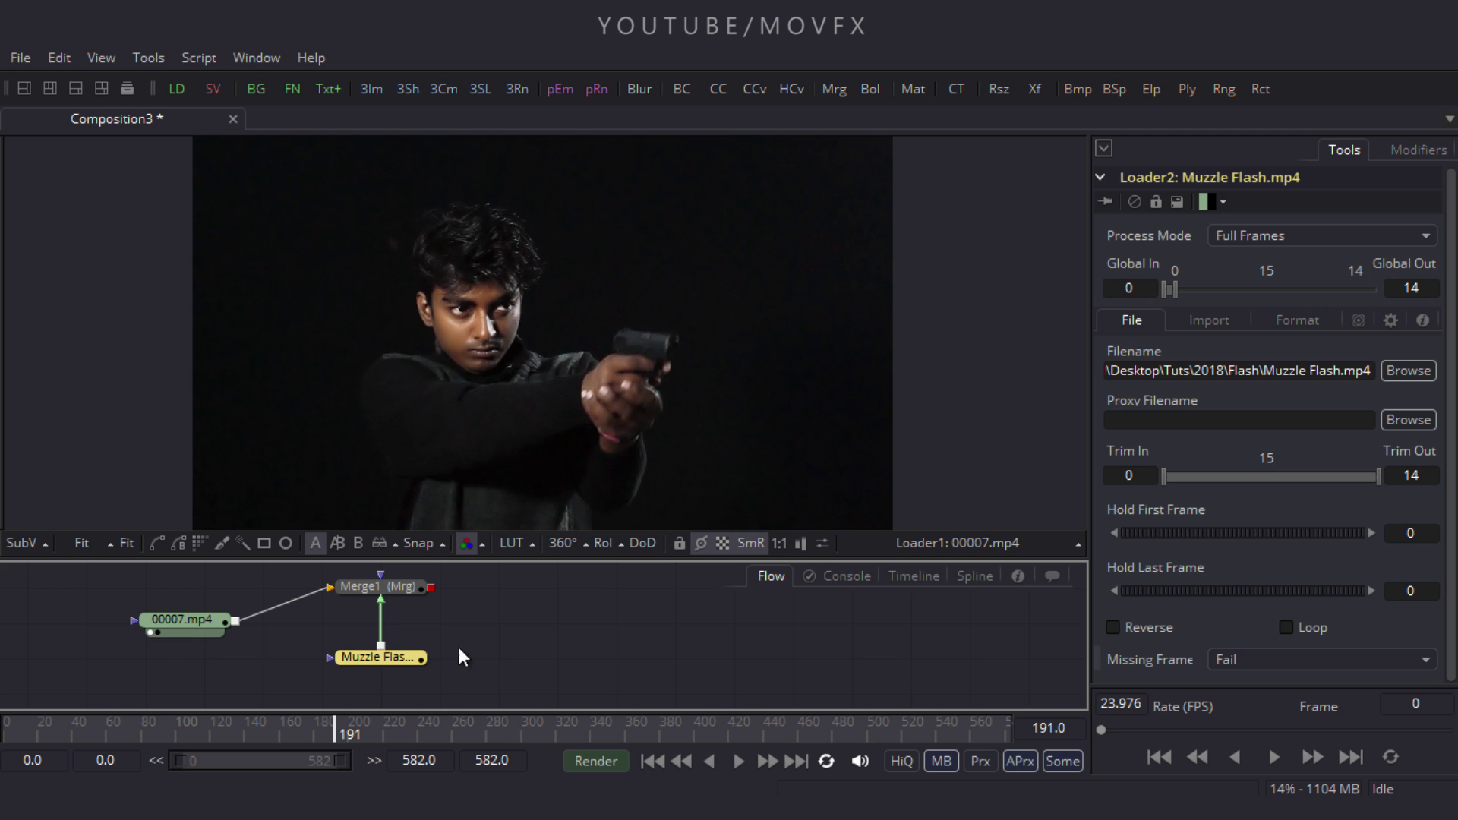
left_click(385, 586)
left_click(881, 603)
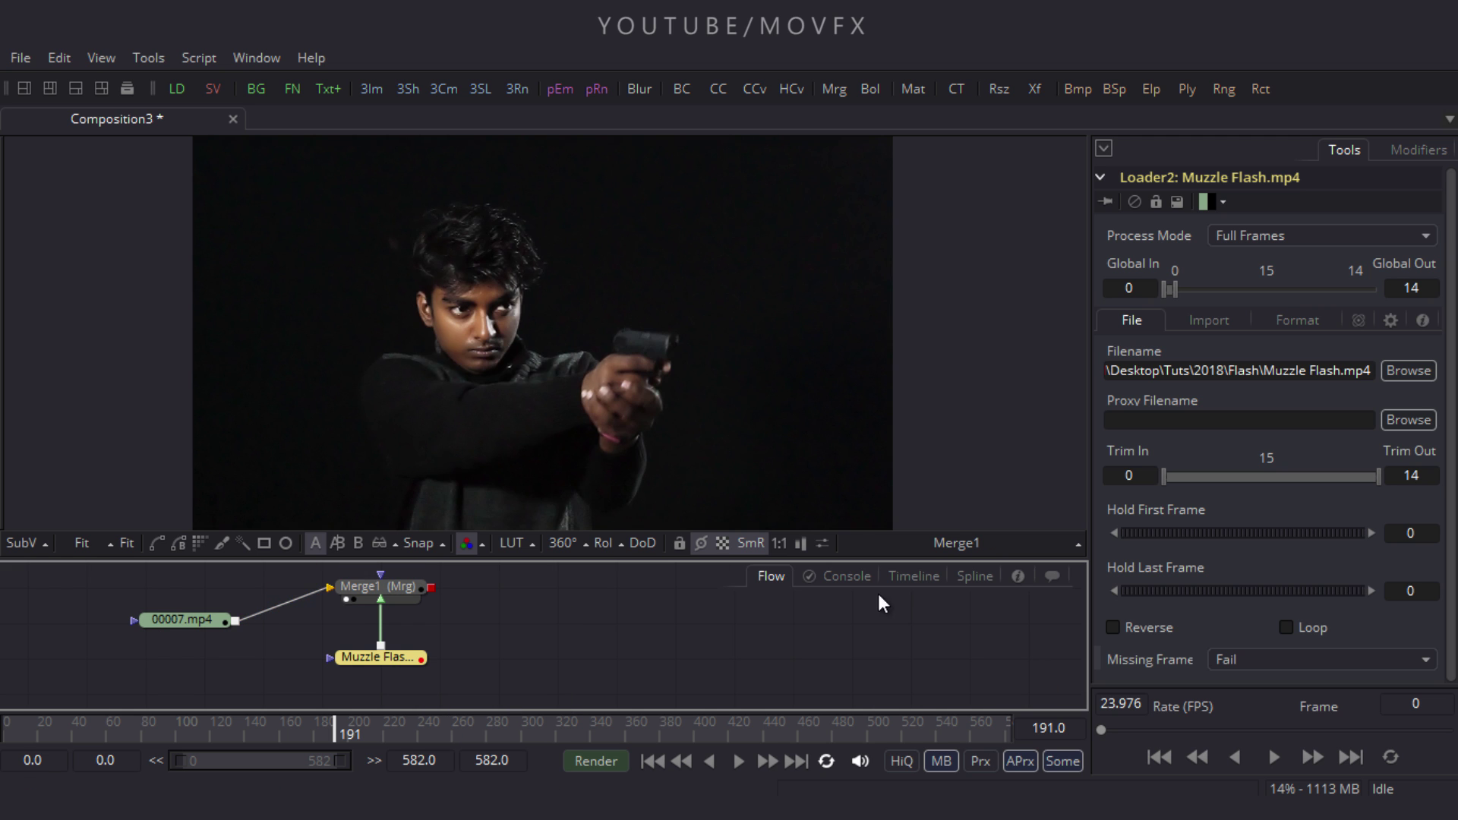
Shift the Muzzle Flash clip along the timeline so that it starts at frame 191
left_click(915, 577)
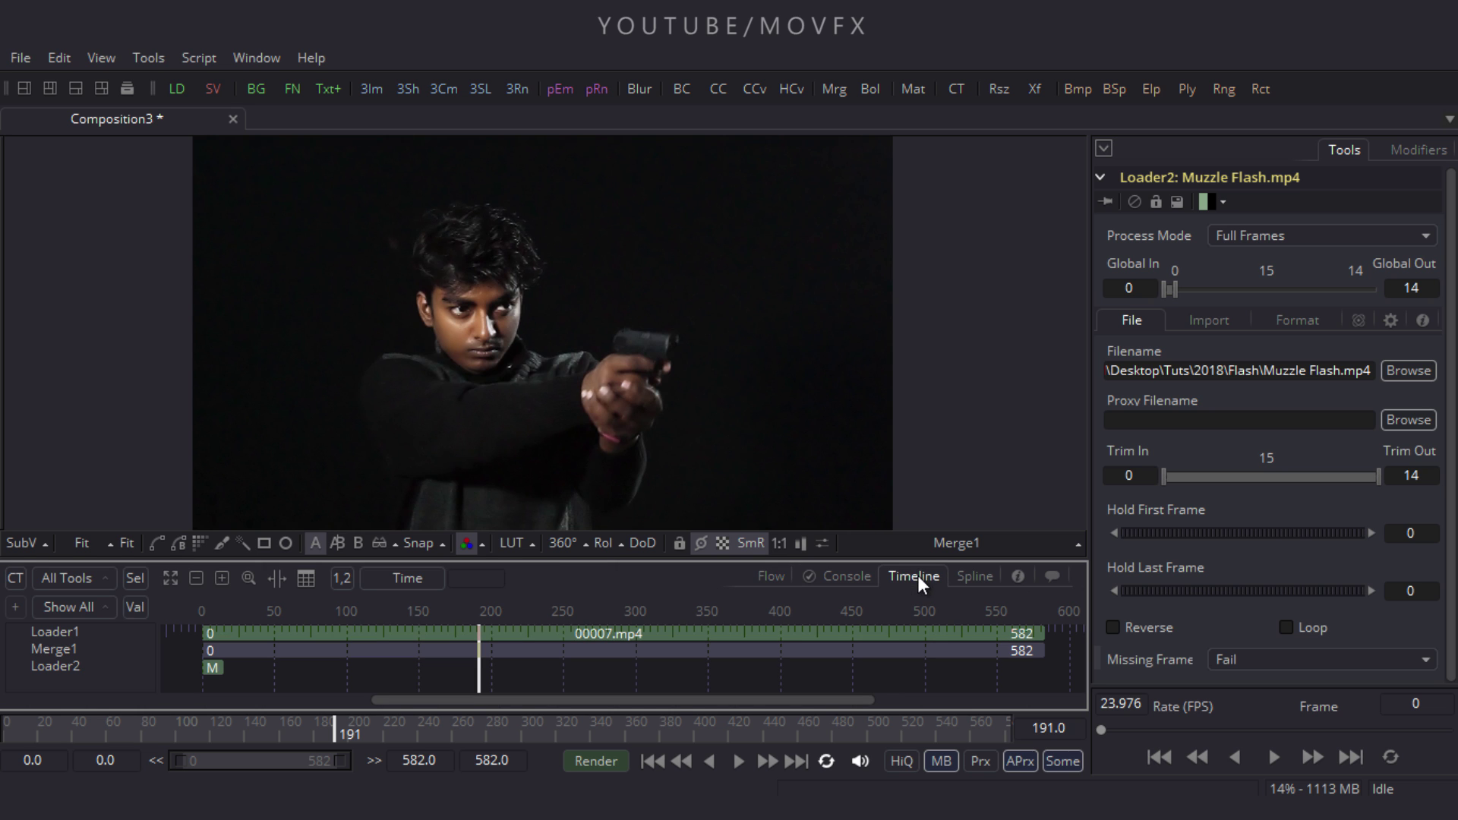
left_click_drag(760, 558, 768, 458)
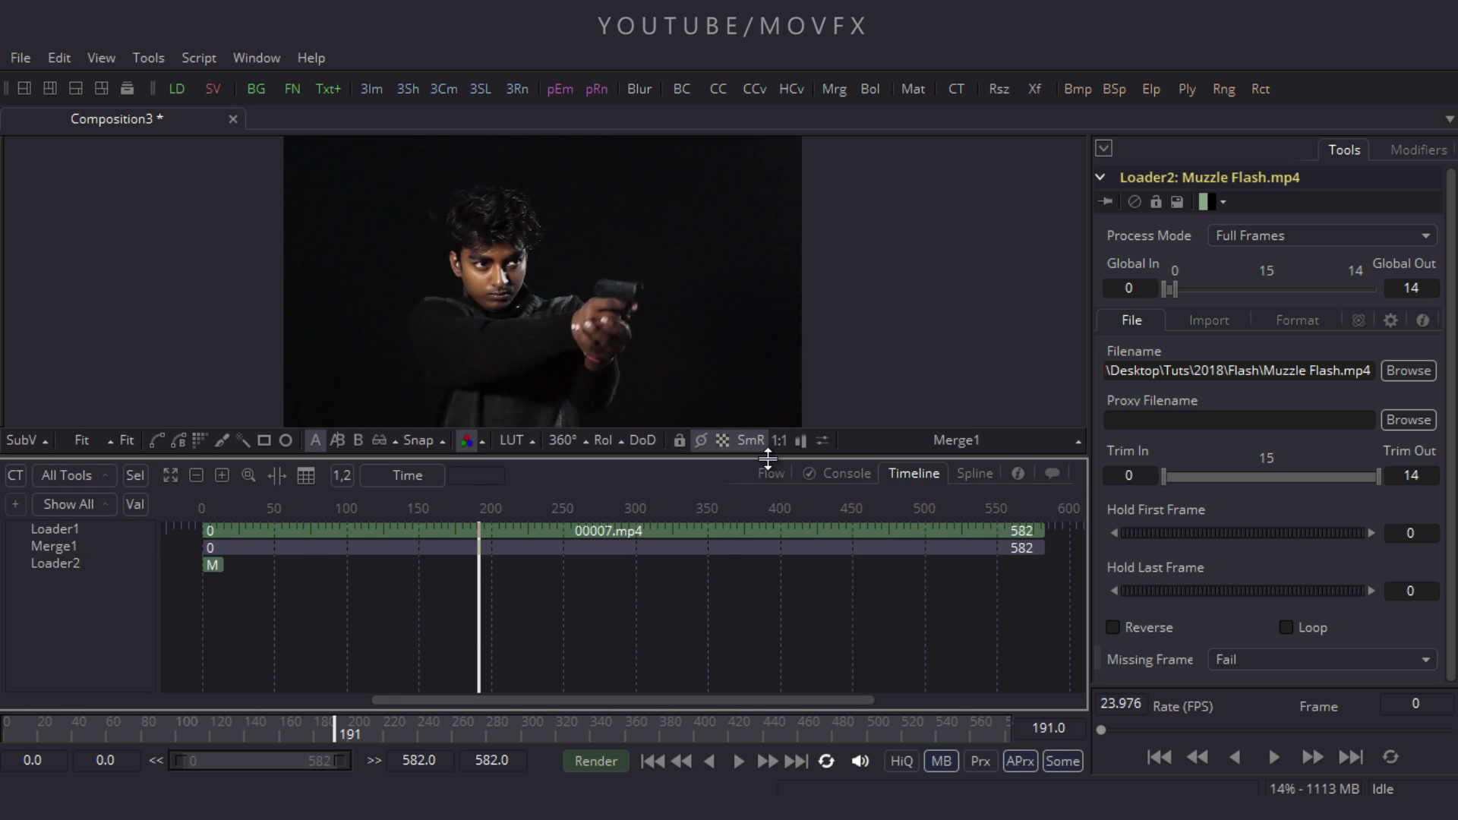
left_click_drag(657, 699, 623, 704)
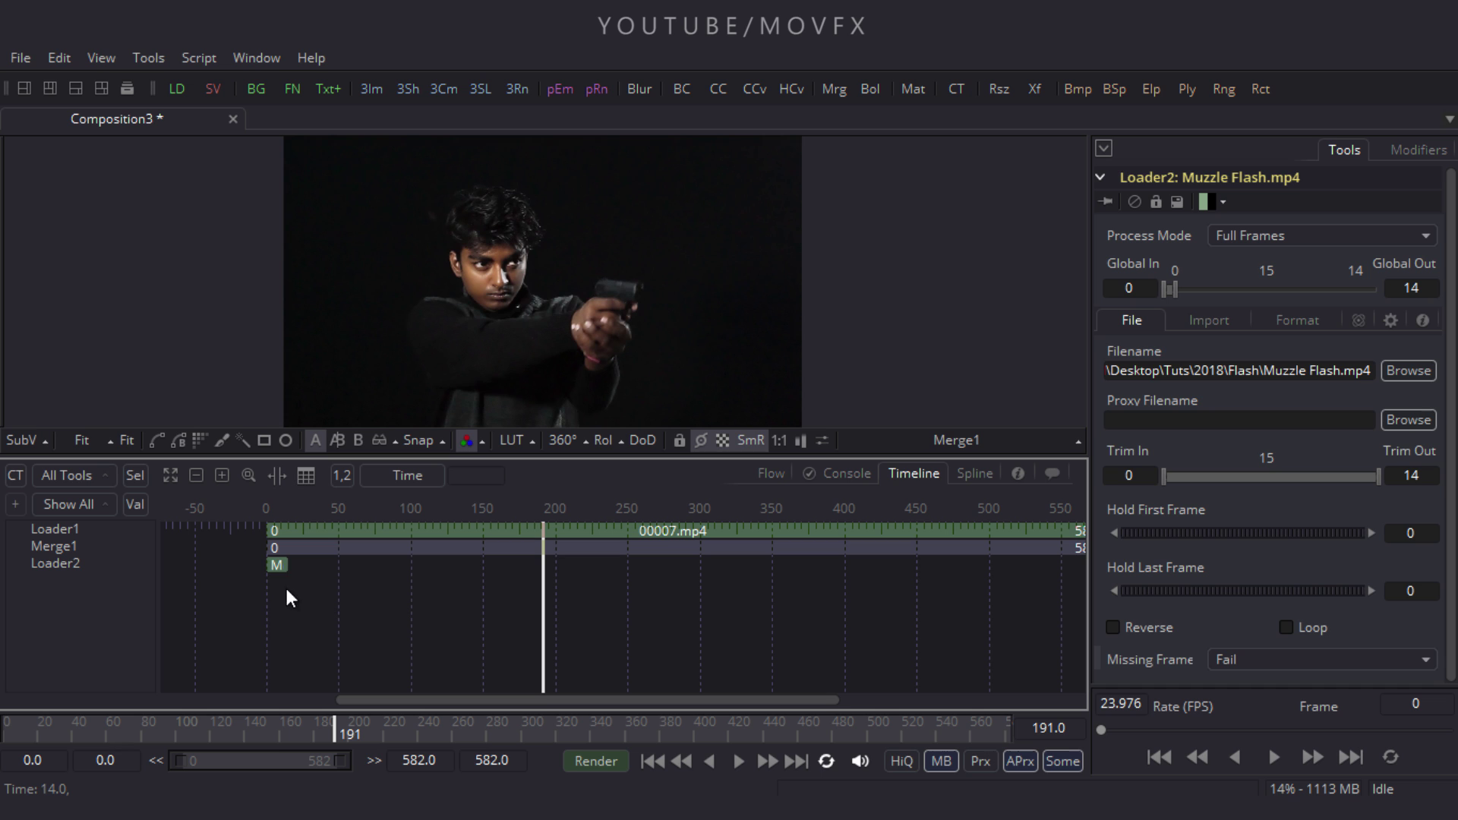
left_click(276, 564)
left_click_drag(276, 564, 548, 577)
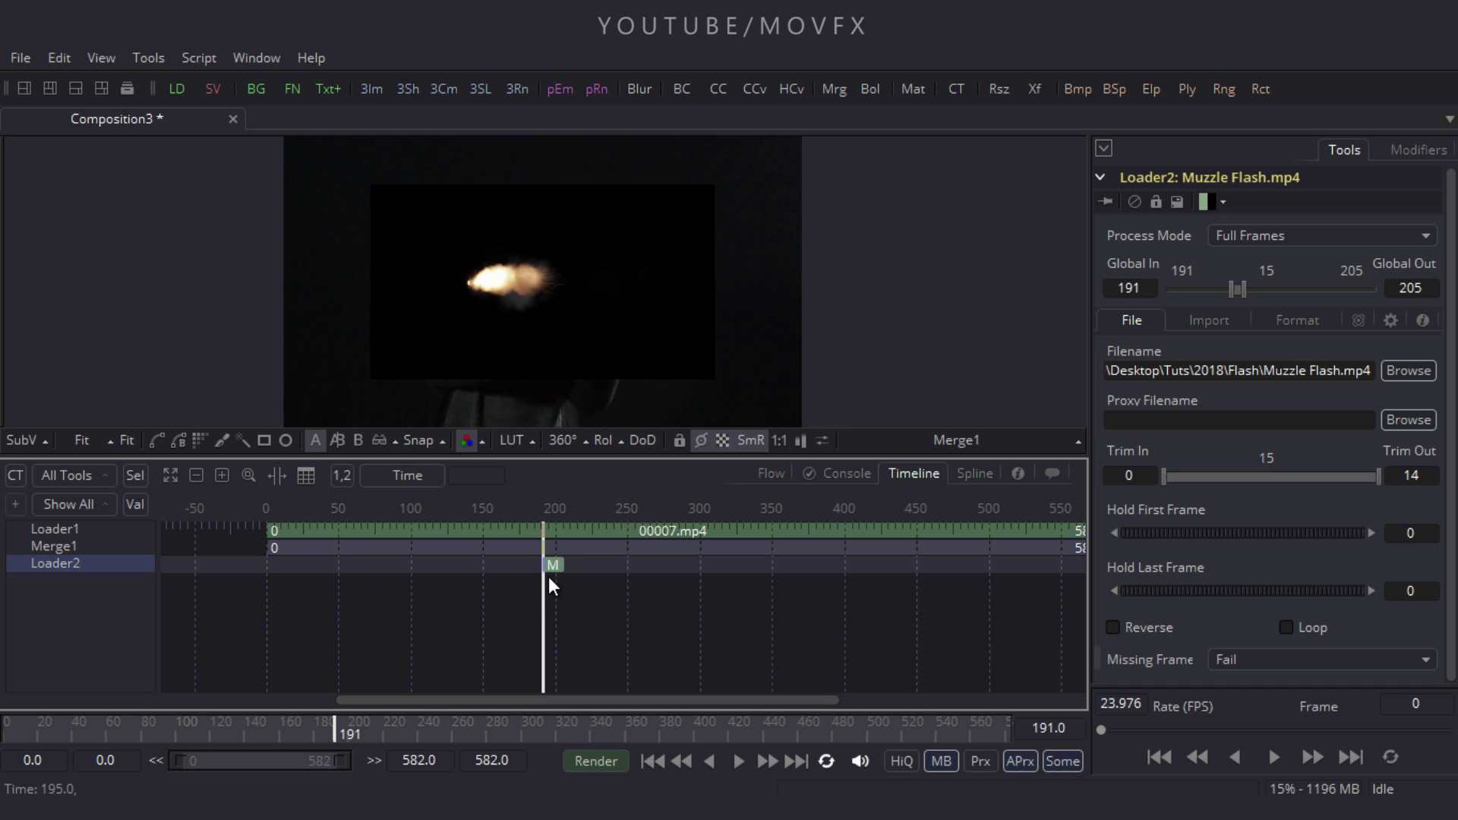
Insert a Transform node between the Muzzle Flash clip and Merge1 in the flow and space the nodes apart
left_click(772, 473)
left_click_drag(562, 532, 570, 595)
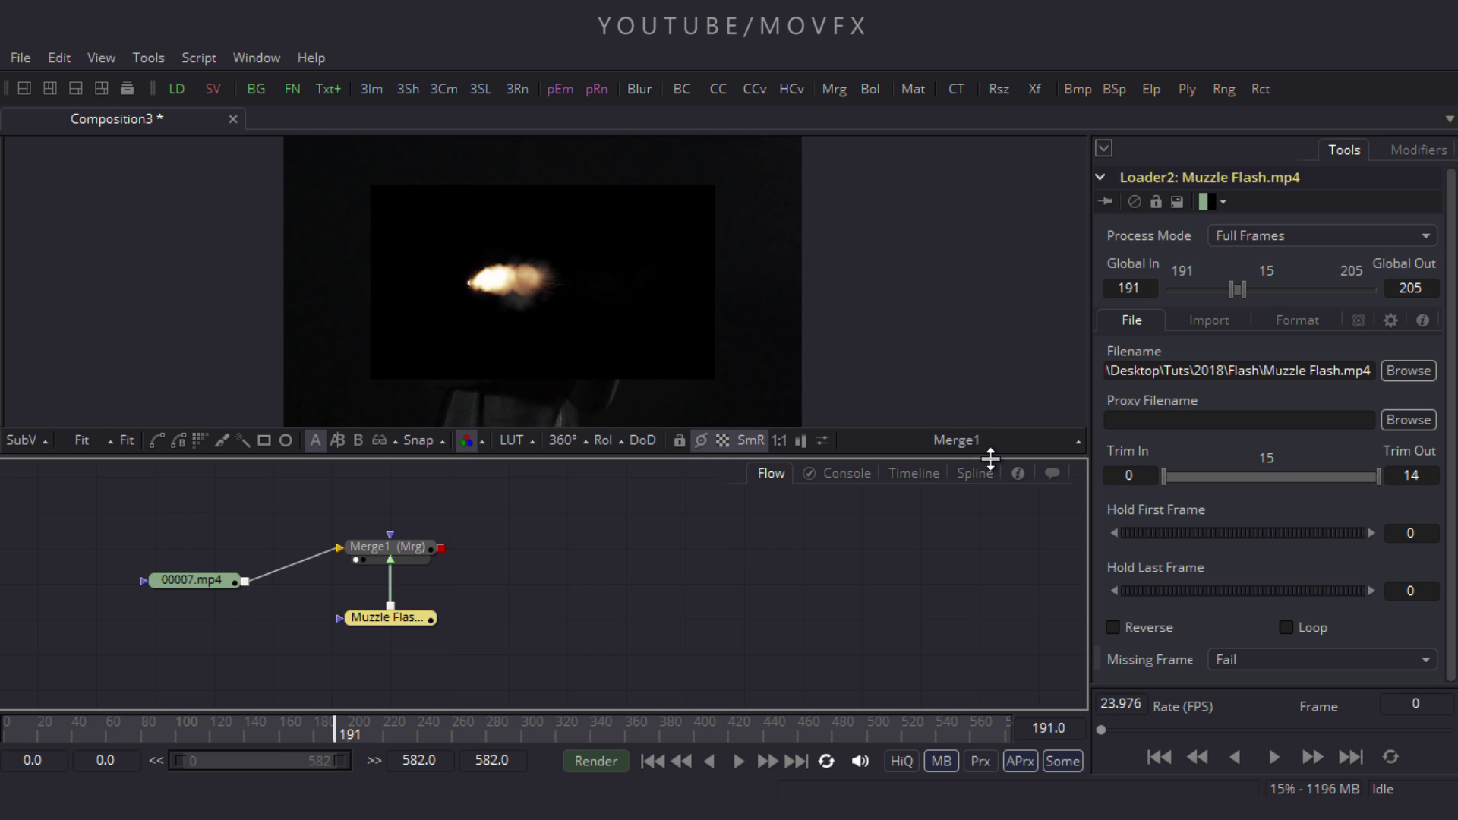
left_click(1034, 89)
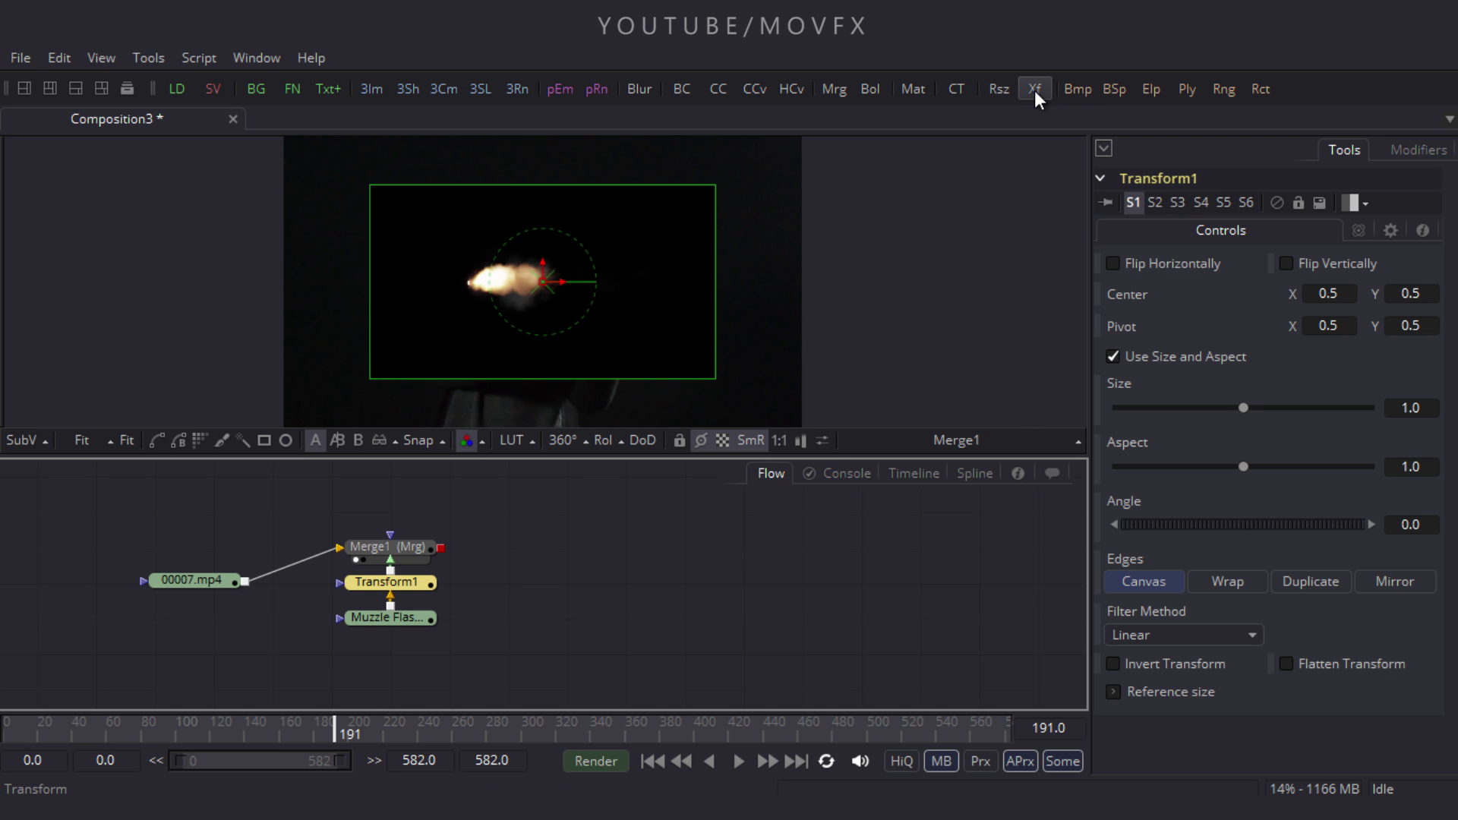
left_click(422, 612)
left_click_drag(422, 612, 422, 648)
left_click(463, 589)
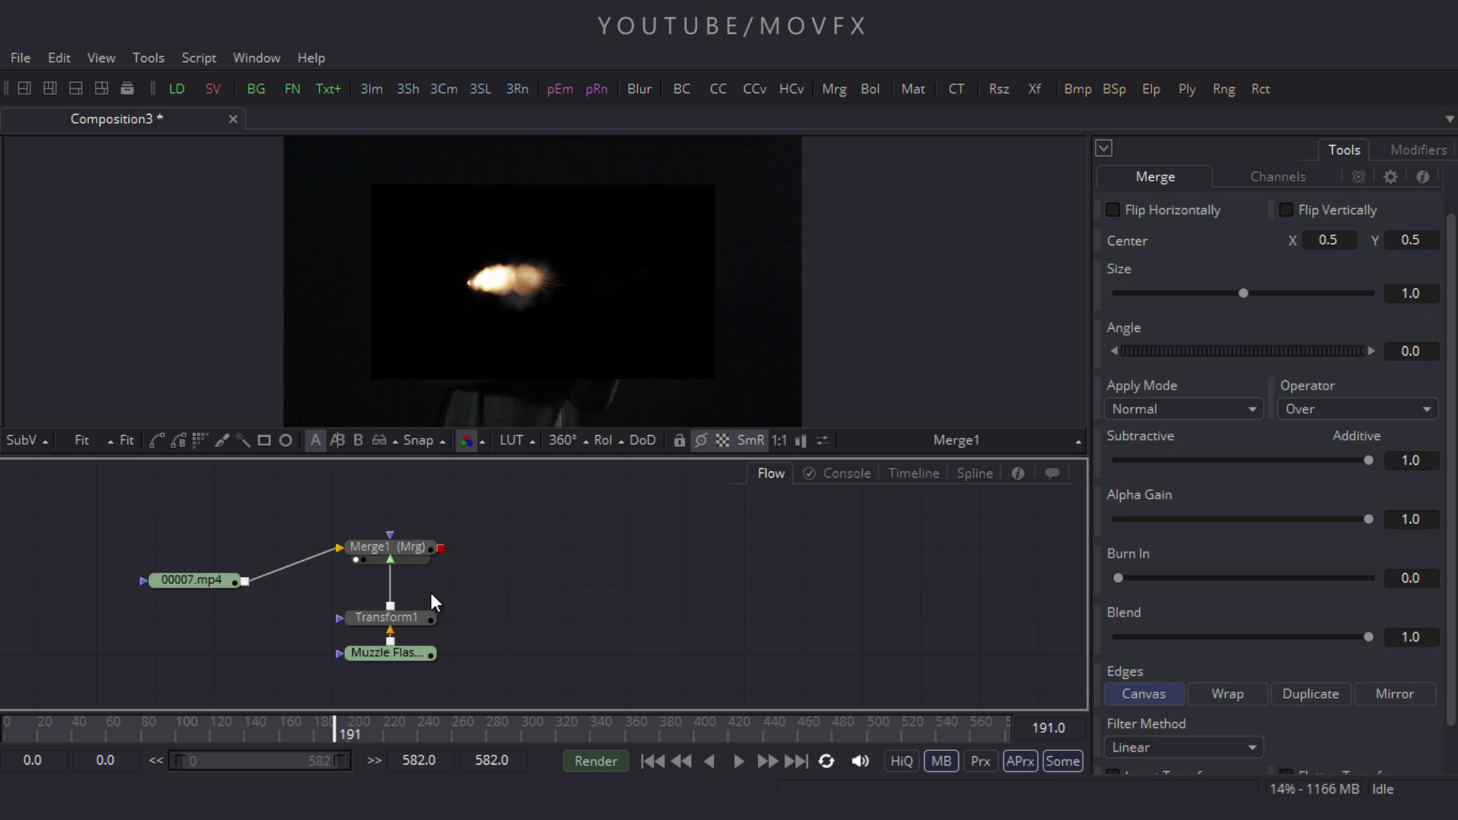
Set the Apply Mode of Merge1 to Screen and enlarge the viewer area
left_click(385, 545)
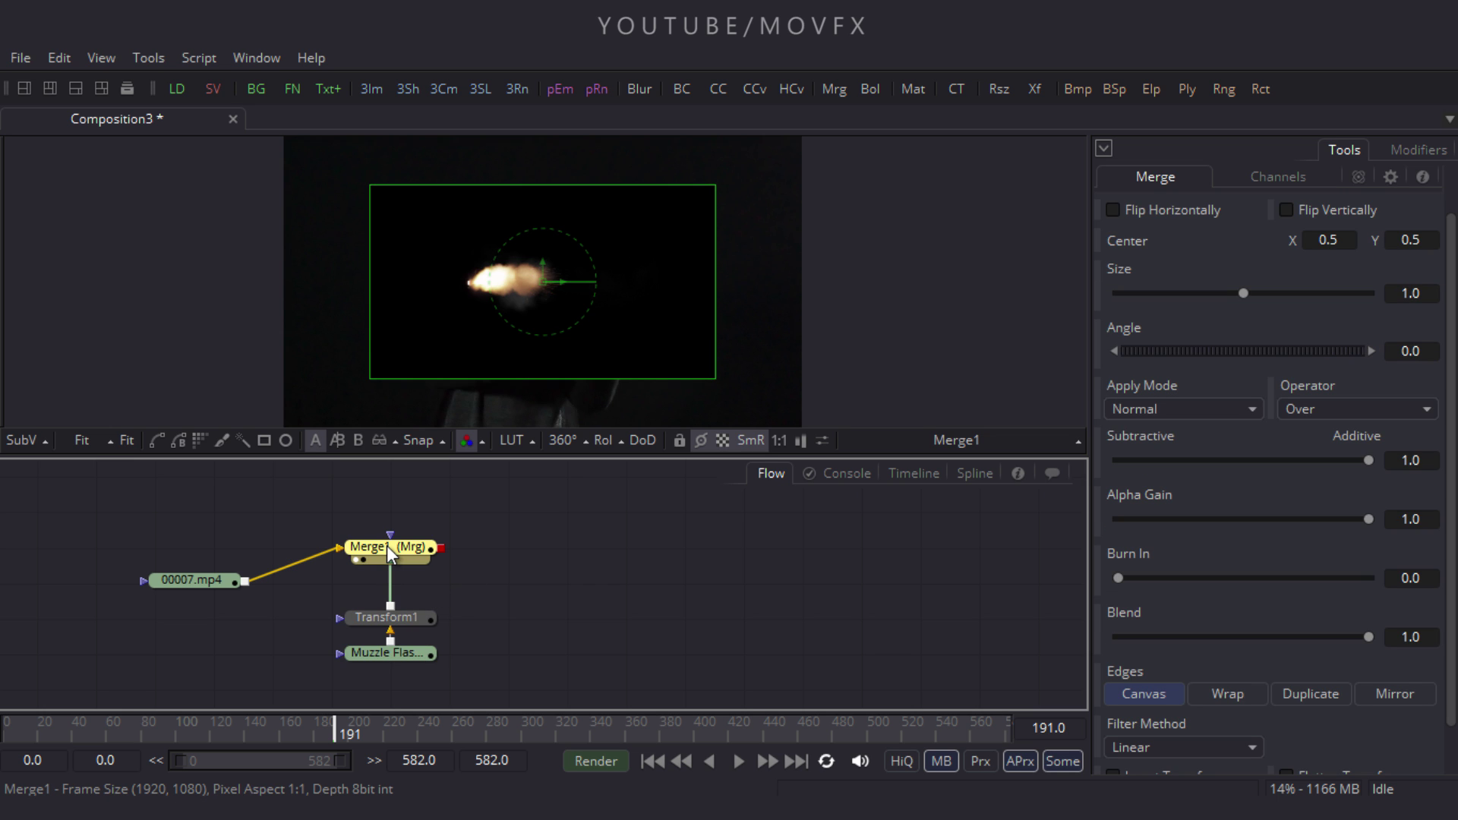
left_click(1187, 411)
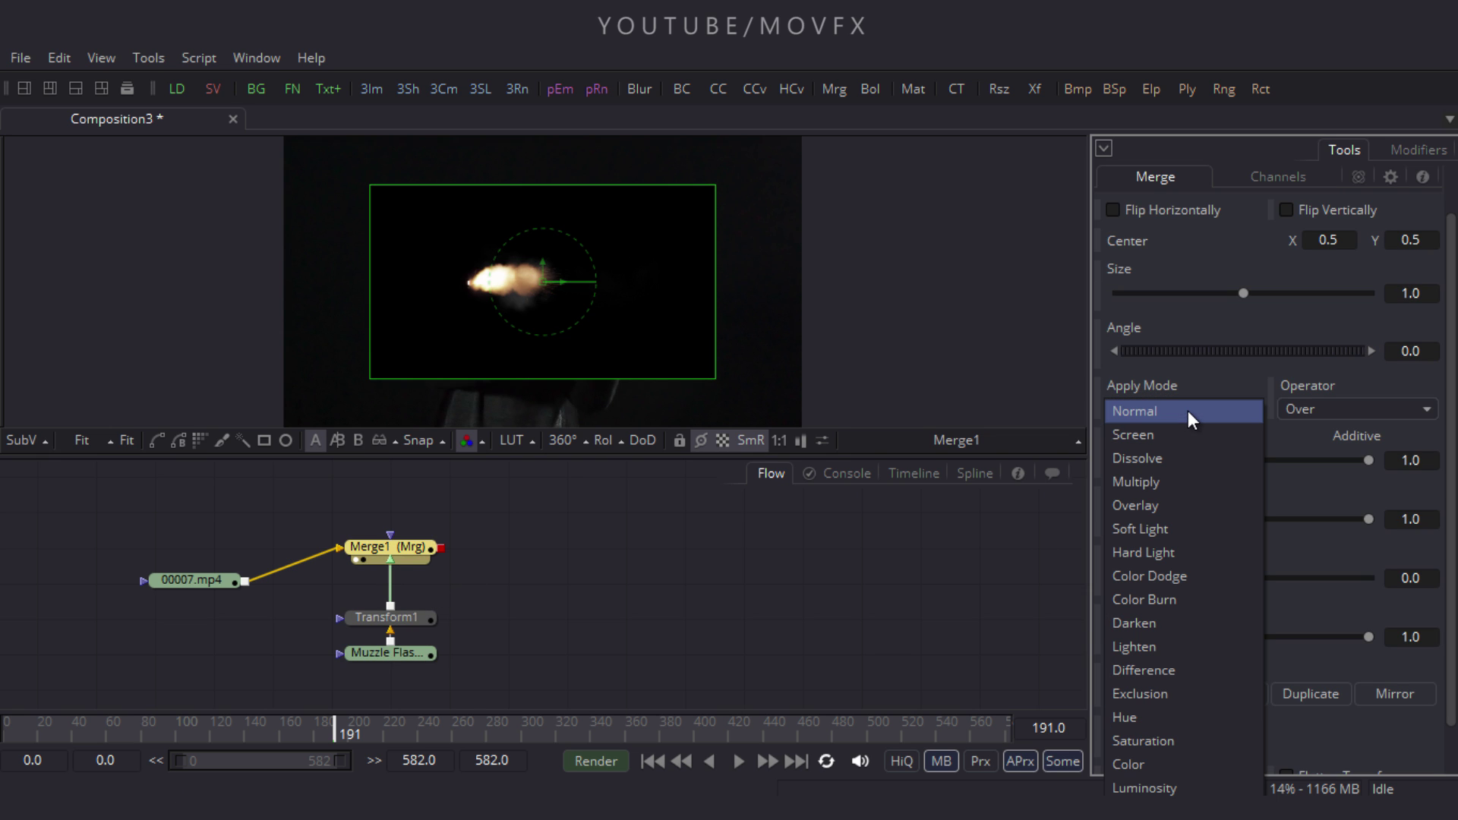
left_click(1142, 435)
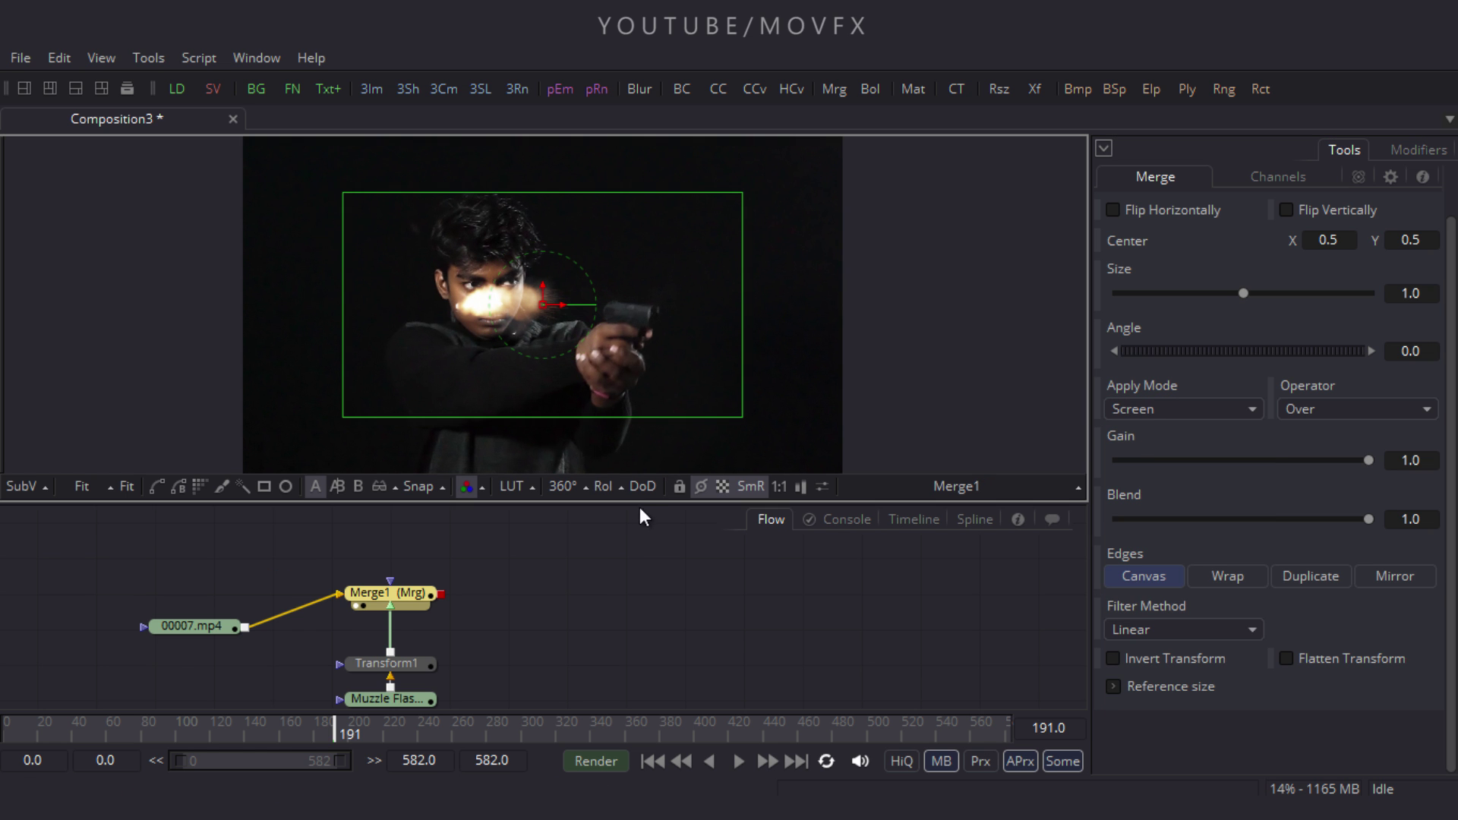
left_click_drag(661, 498, 645, 653)
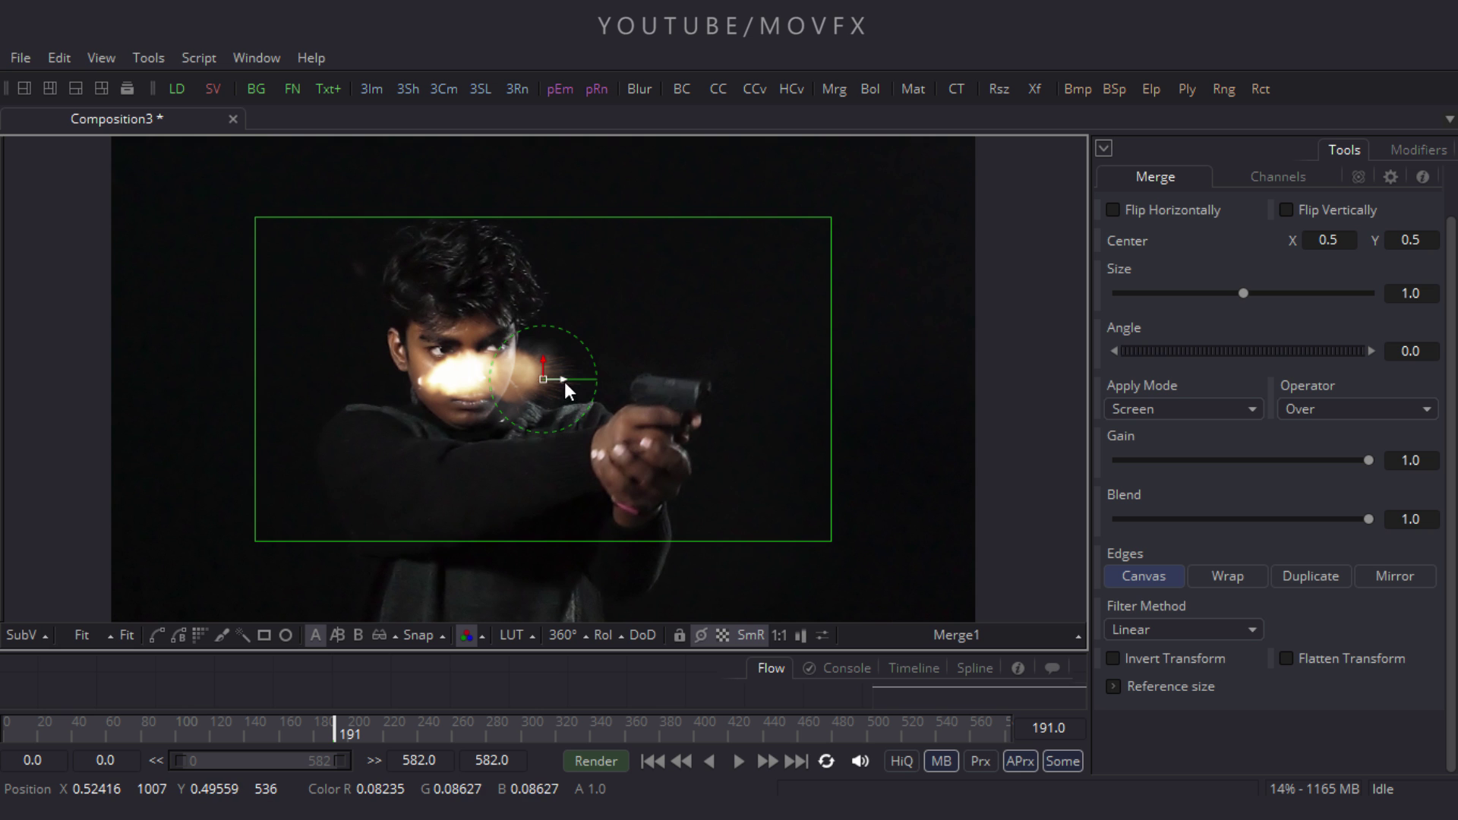
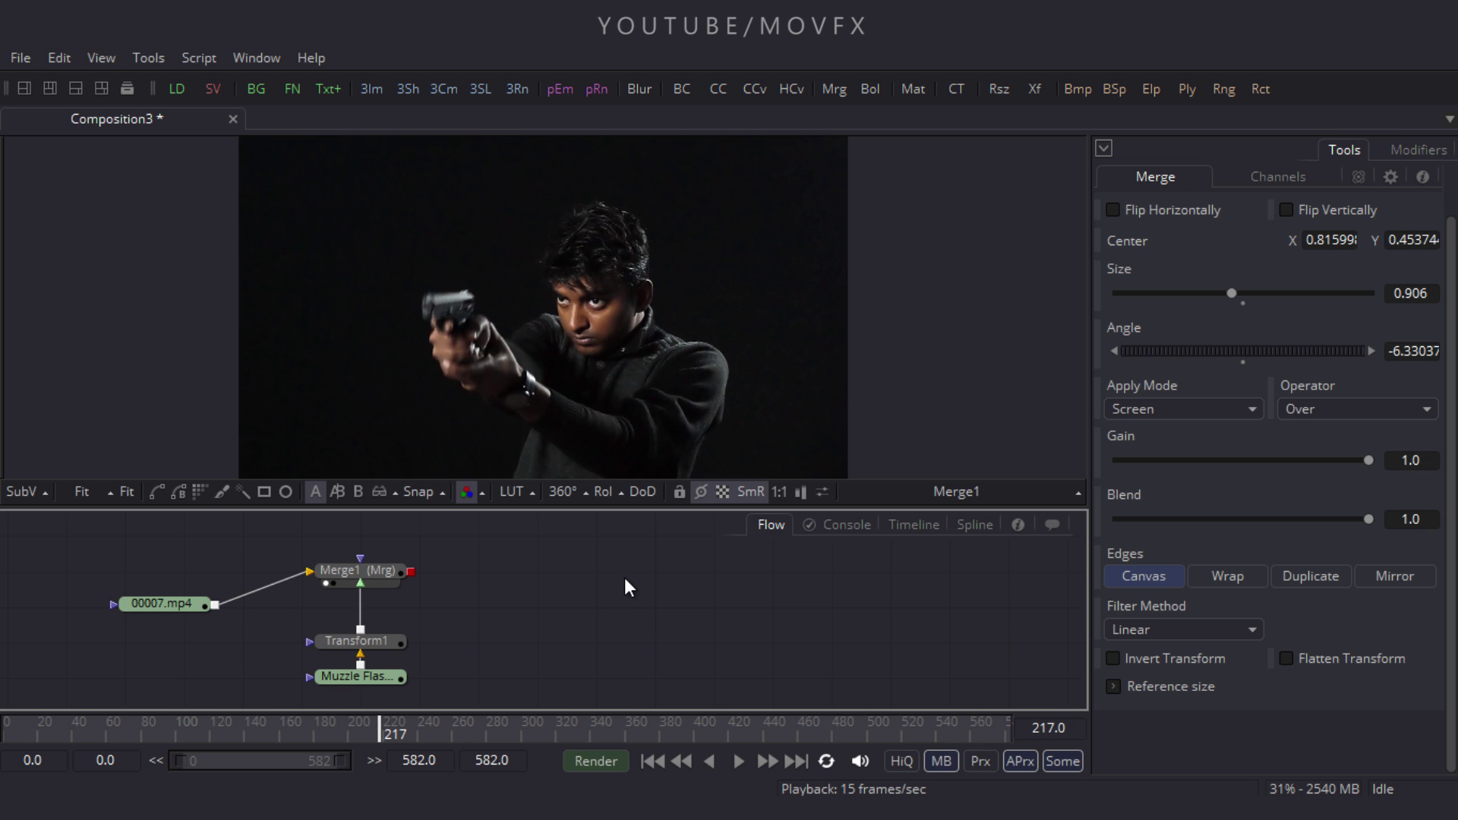
Copy the Muzzle Flash node and paste the duplicate beside it in the flow
left_click(362, 677)
scroll(362, 680, "down", 1)
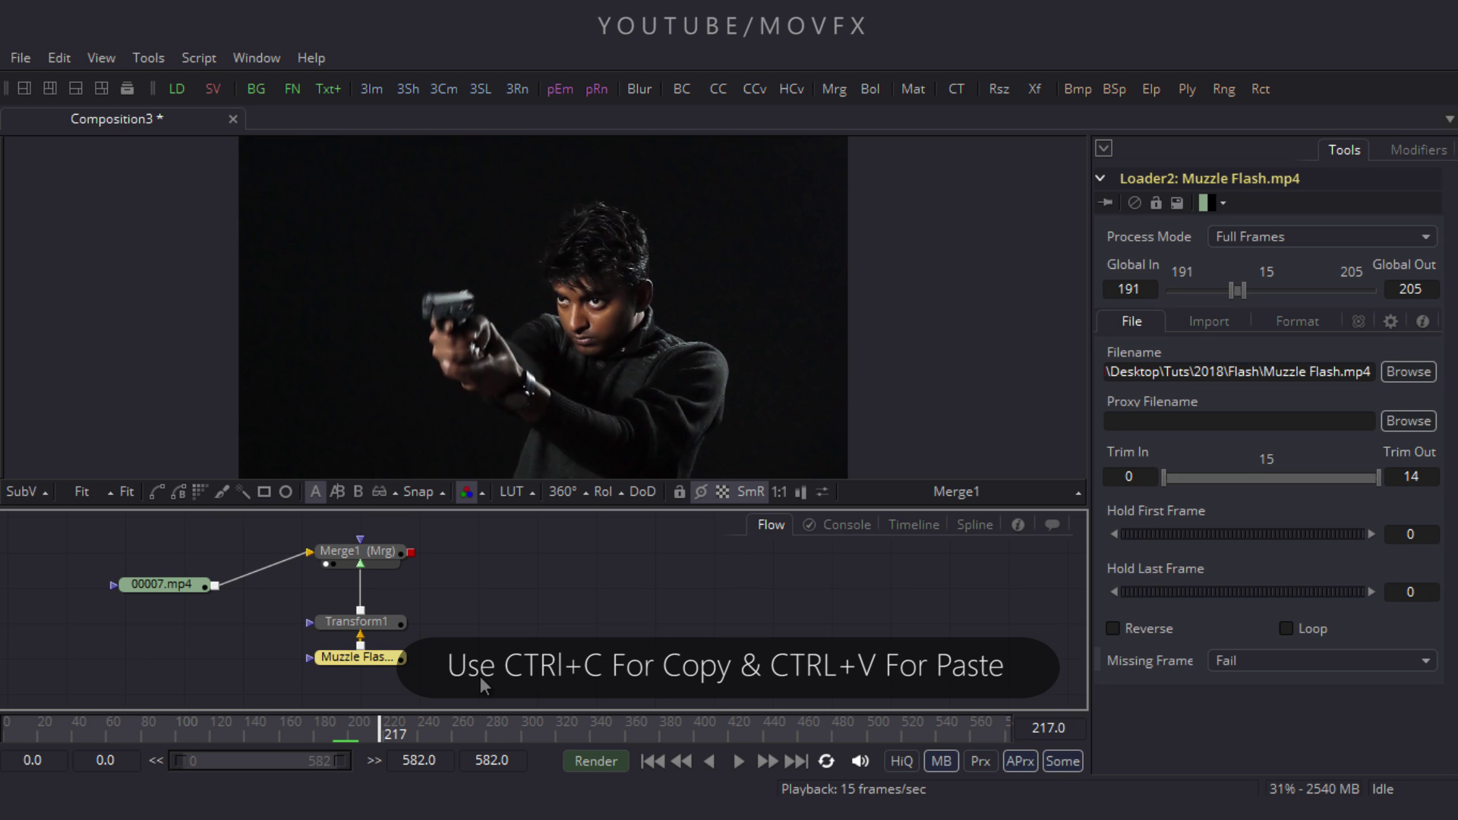
key("ctrl+v")
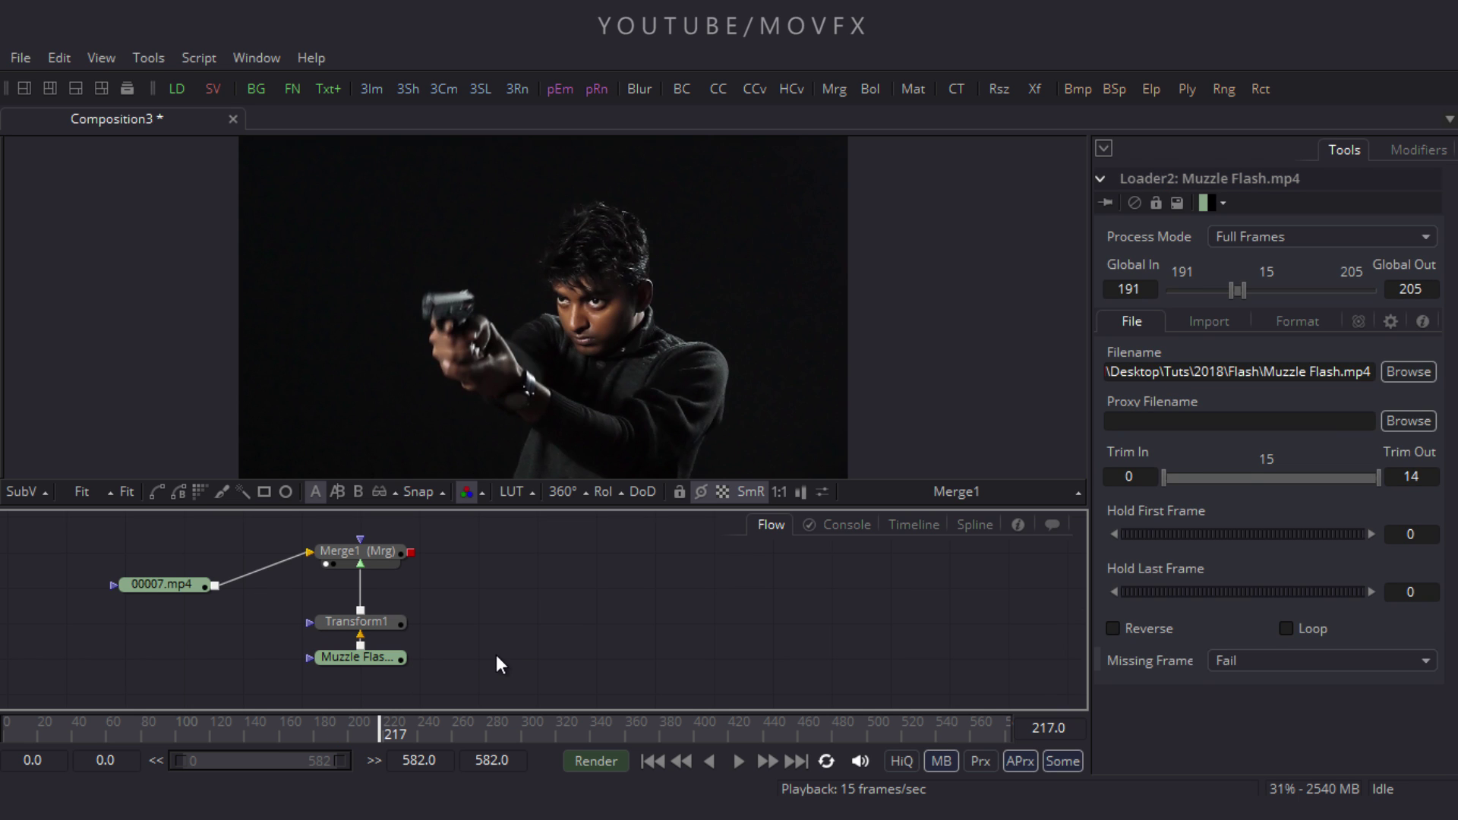
Add a second Merge node with Merge1 as background and the copied flash as foreground, and show its output in the viewer
left_click(567, 627)
left_click(834, 89)
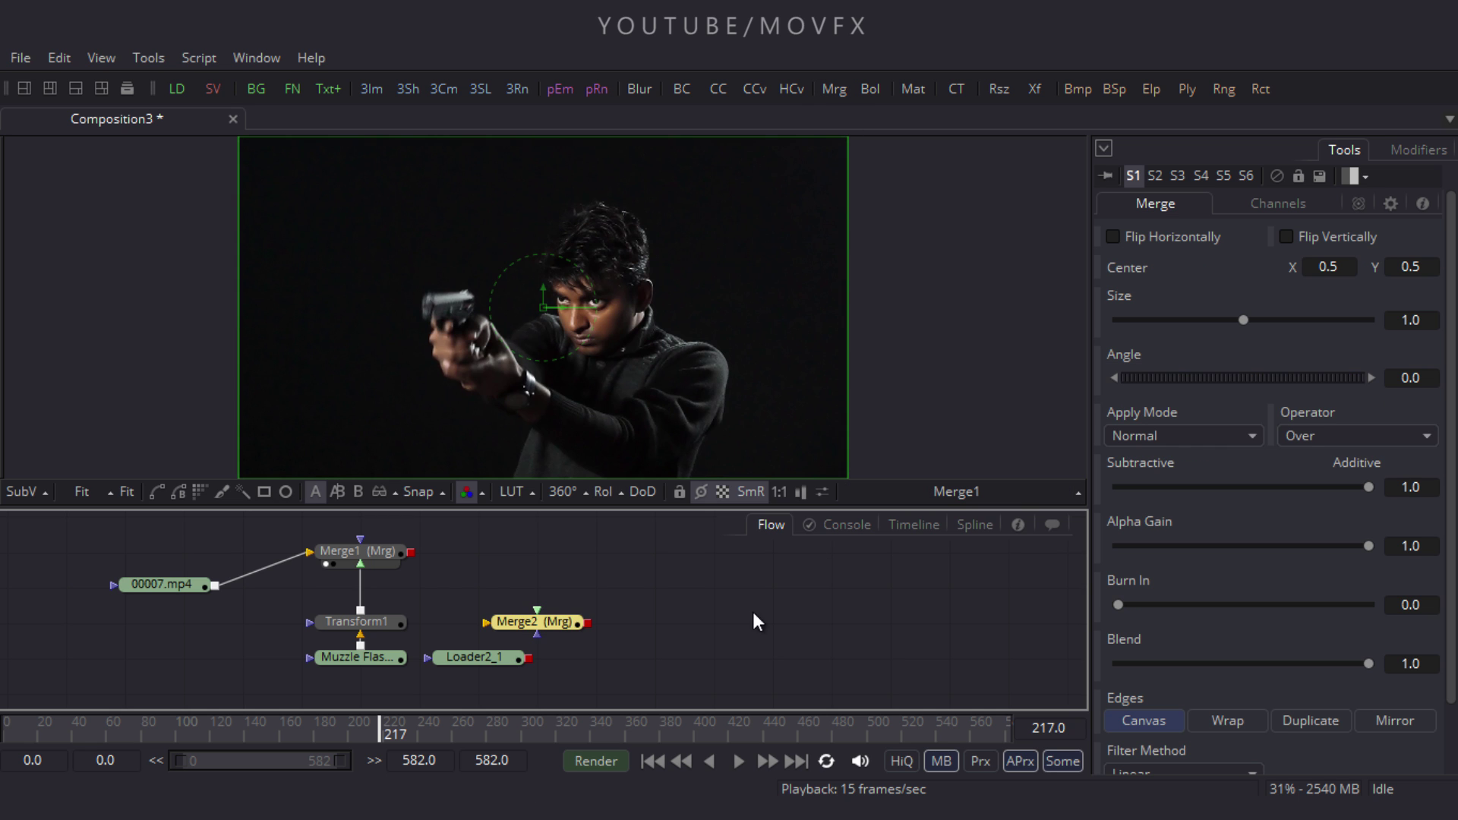
left_click_drag(554, 627, 477, 657)
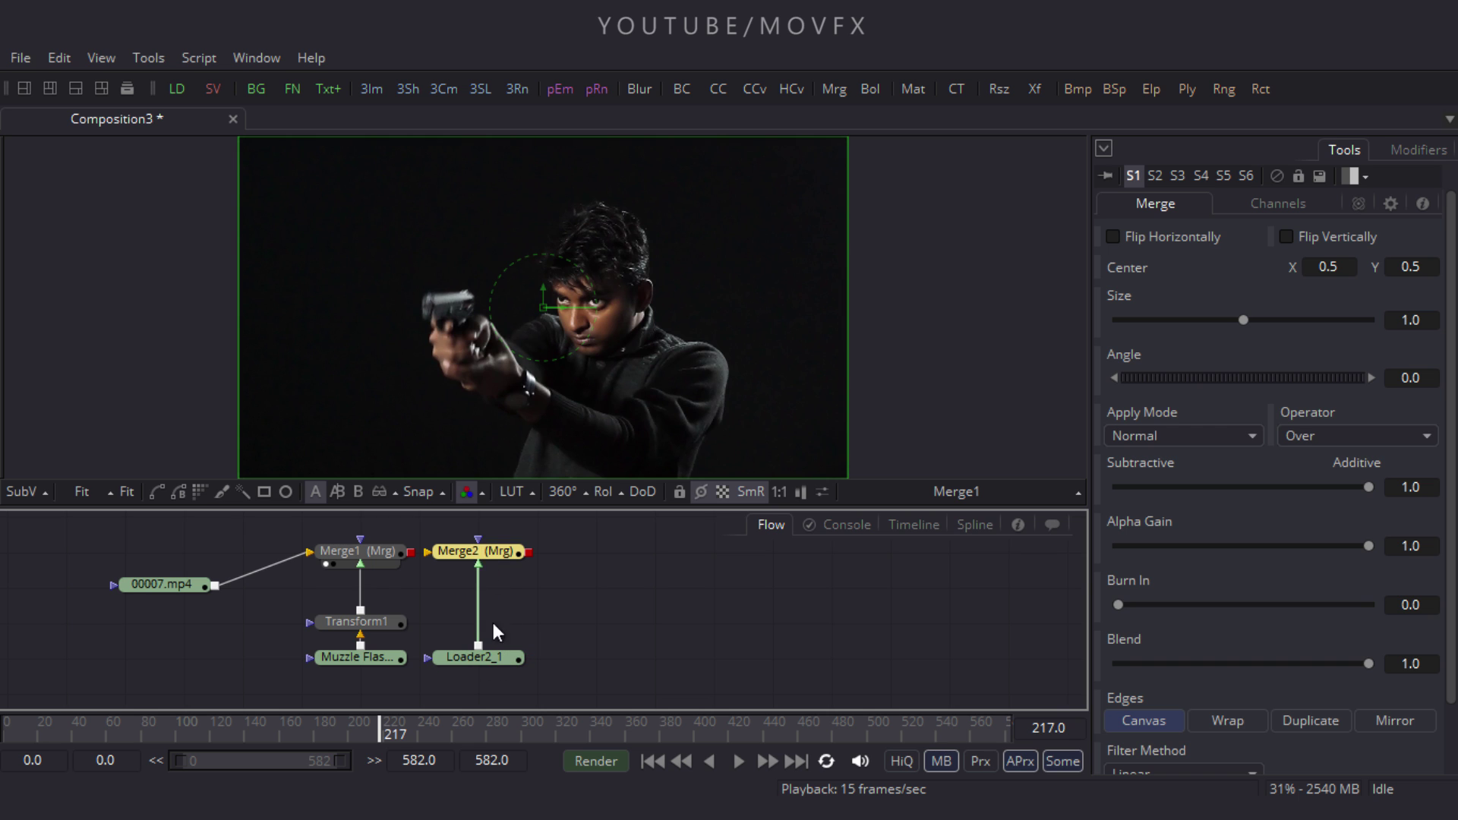
left_click_drag(430, 552, 367, 545)
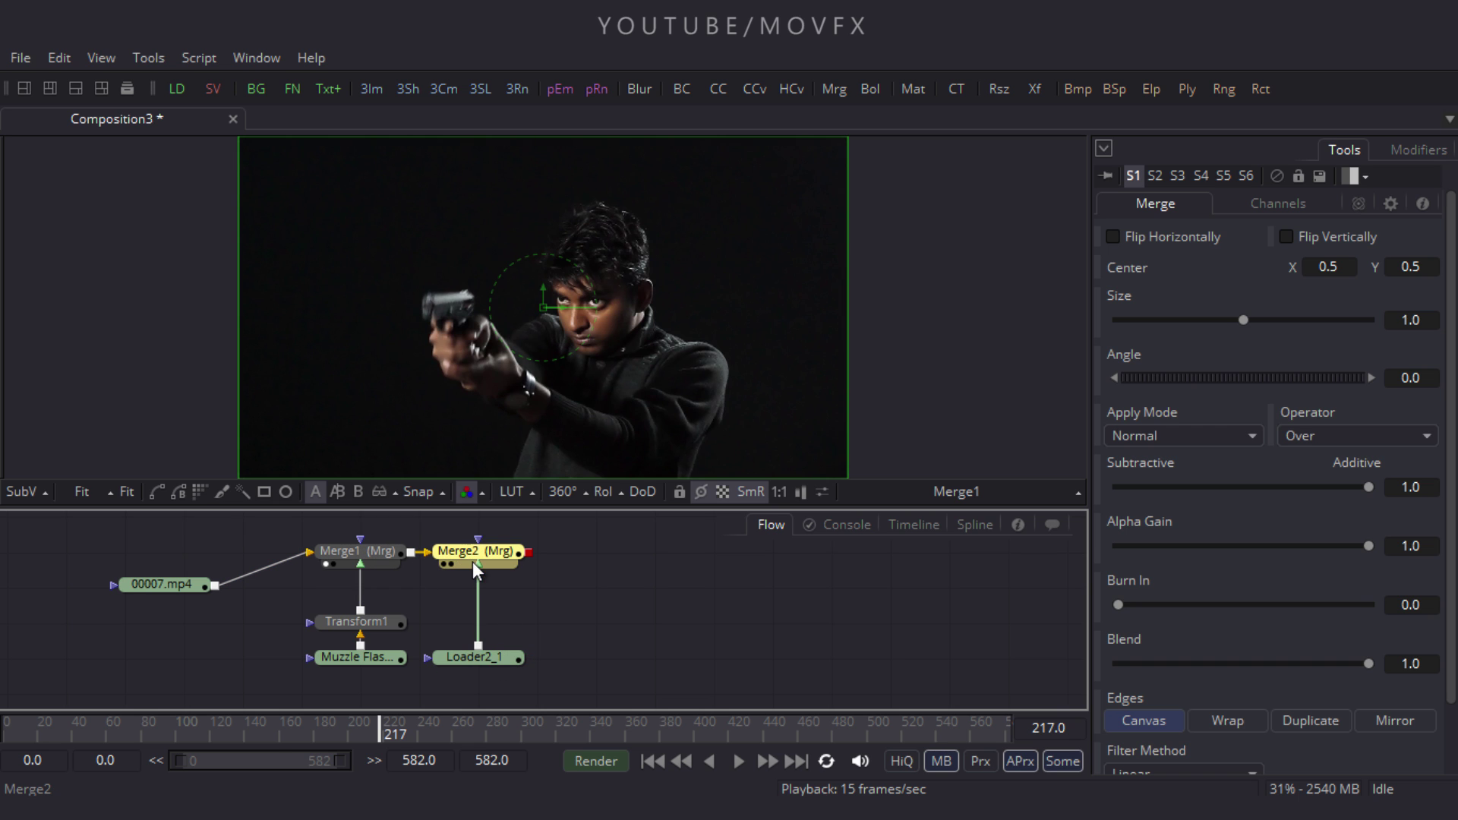
left_click_drag(475, 550, 472, 369)
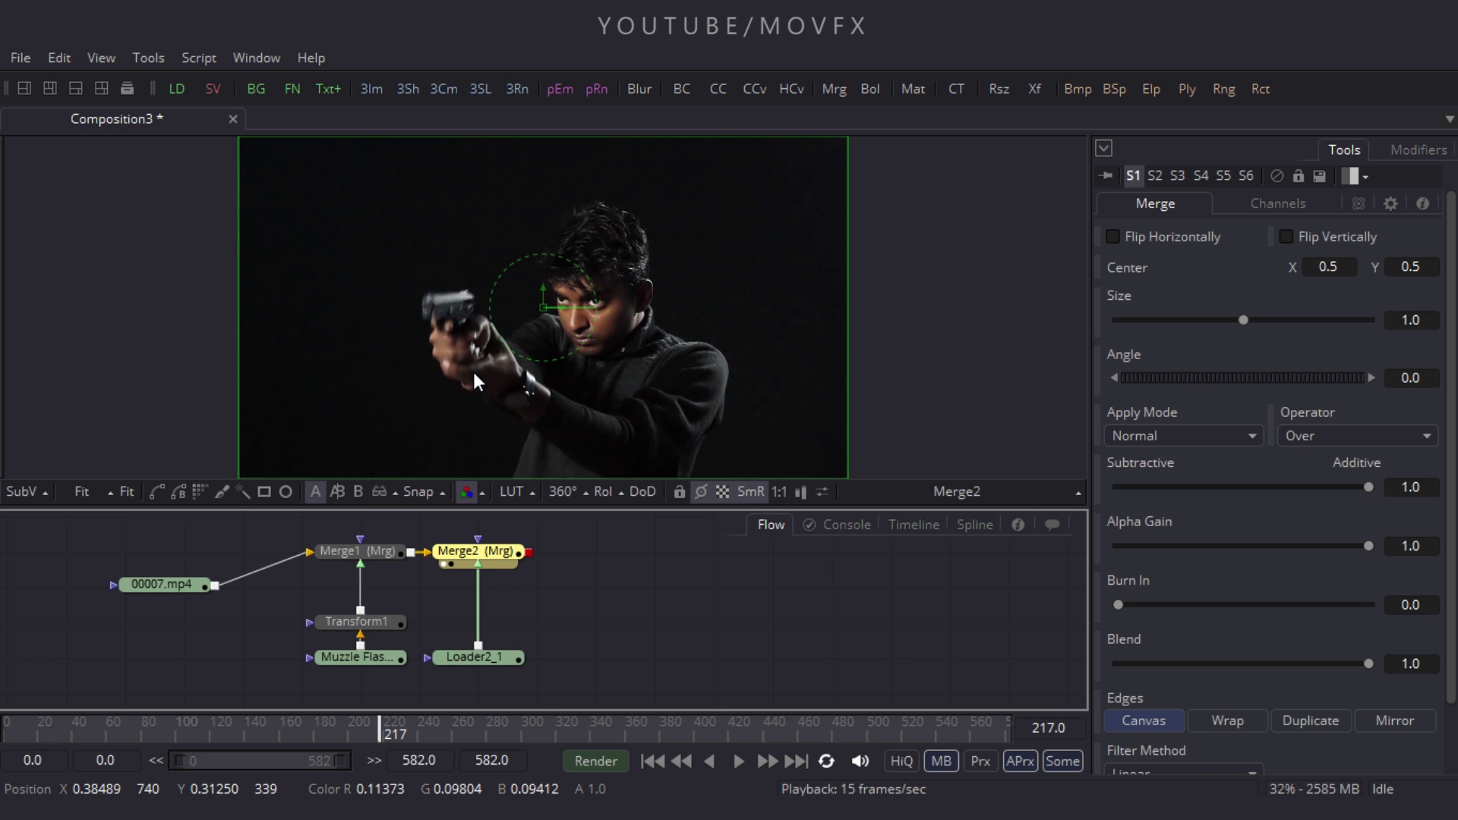
Insert a Transform node after the copied flash clip and shift that clip along the timeline to start at frame 217
left_click(485, 655)
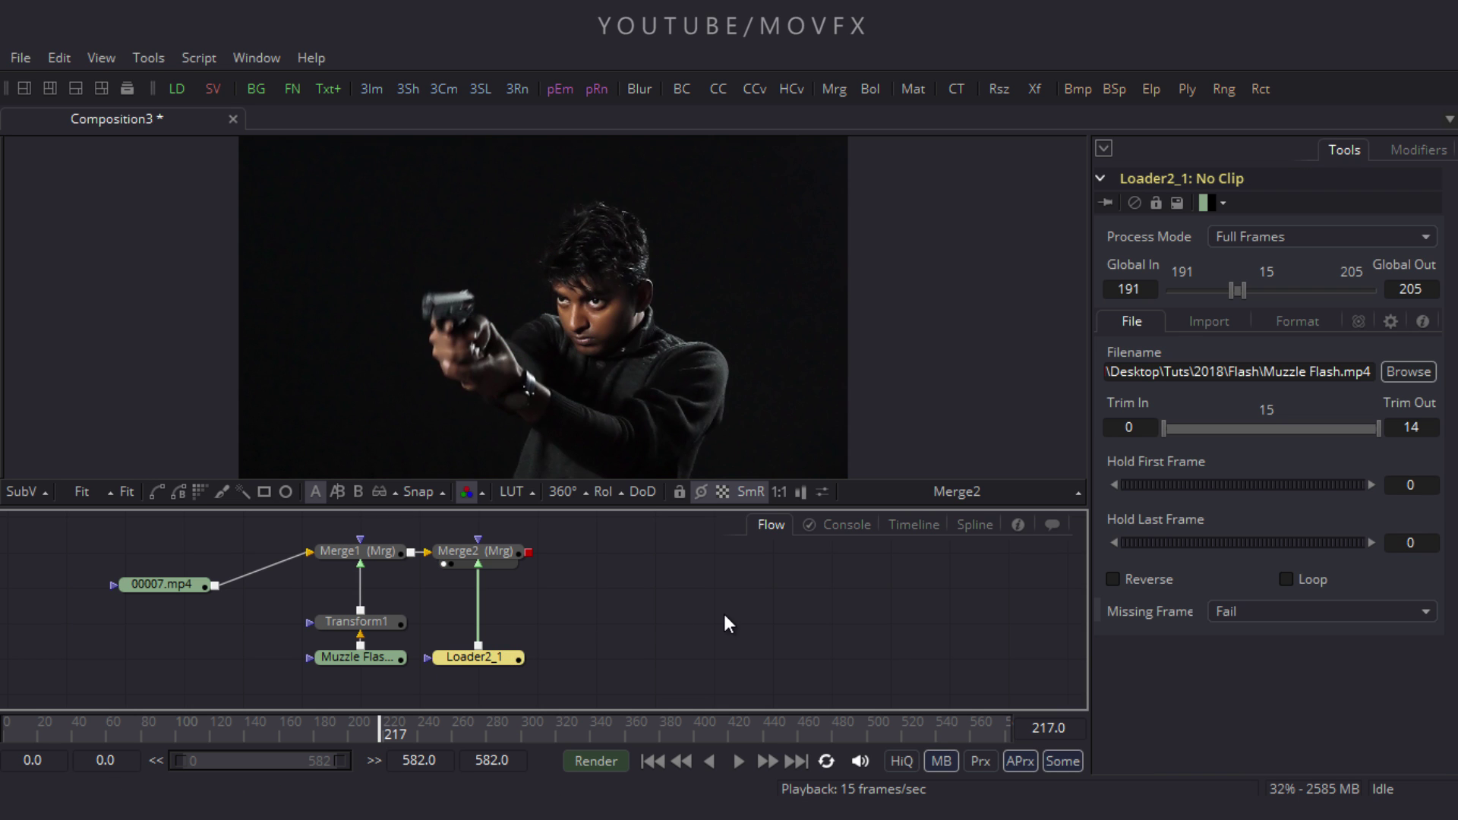
left_click(1028, 93)
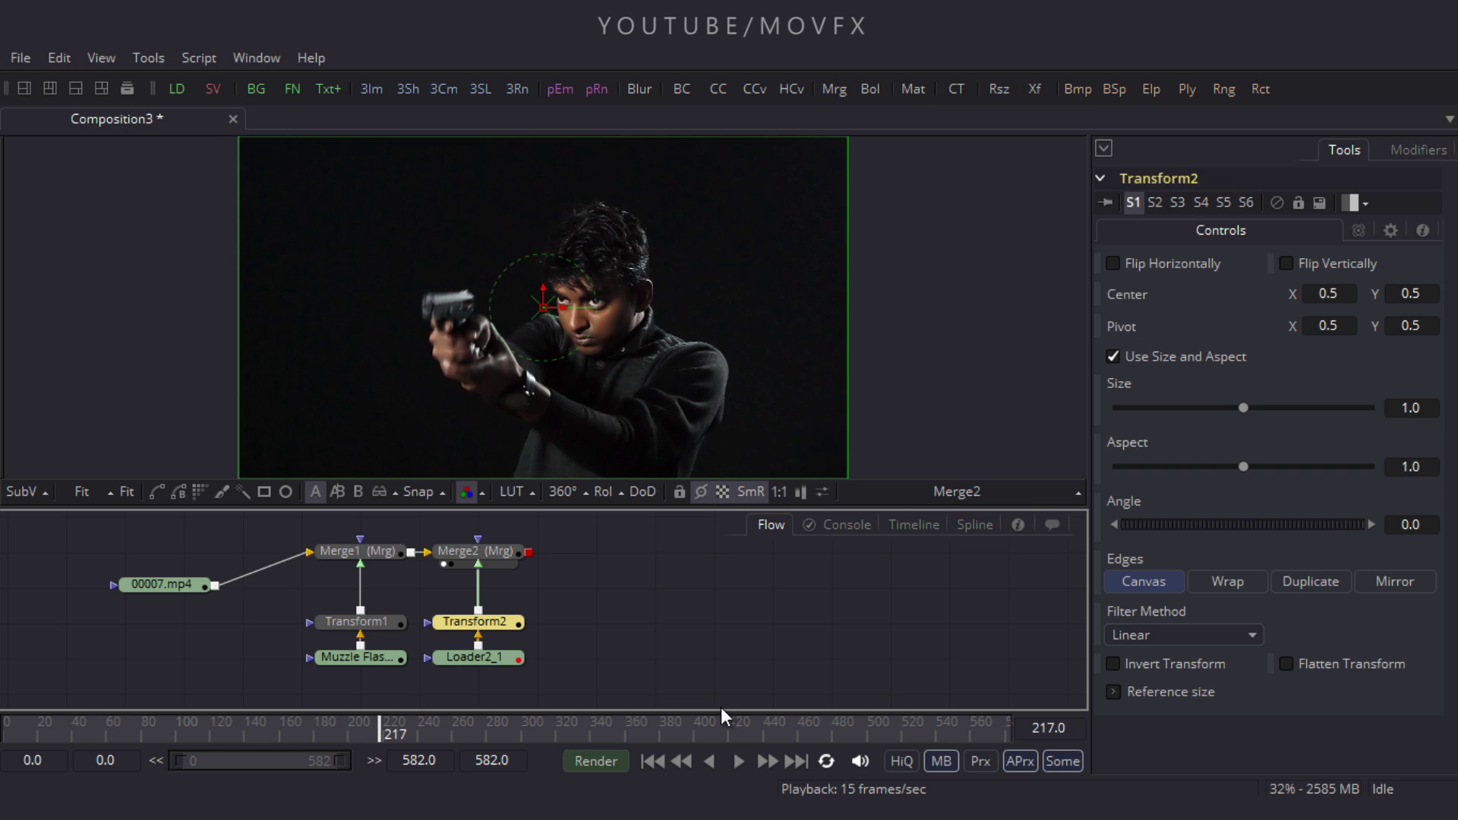
left_click(914, 525)
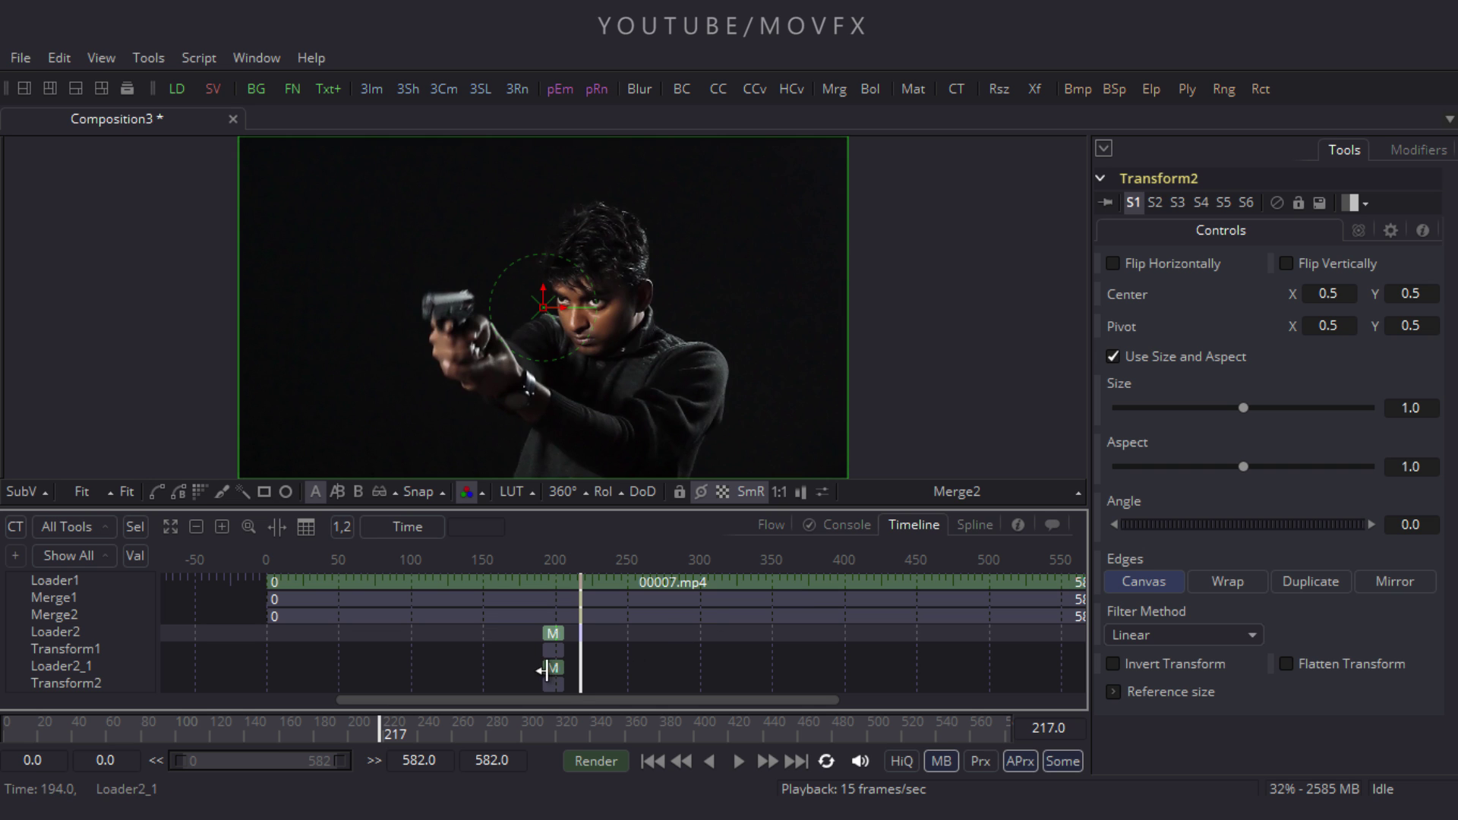
left_click_drag(542, 668, 588, 674)
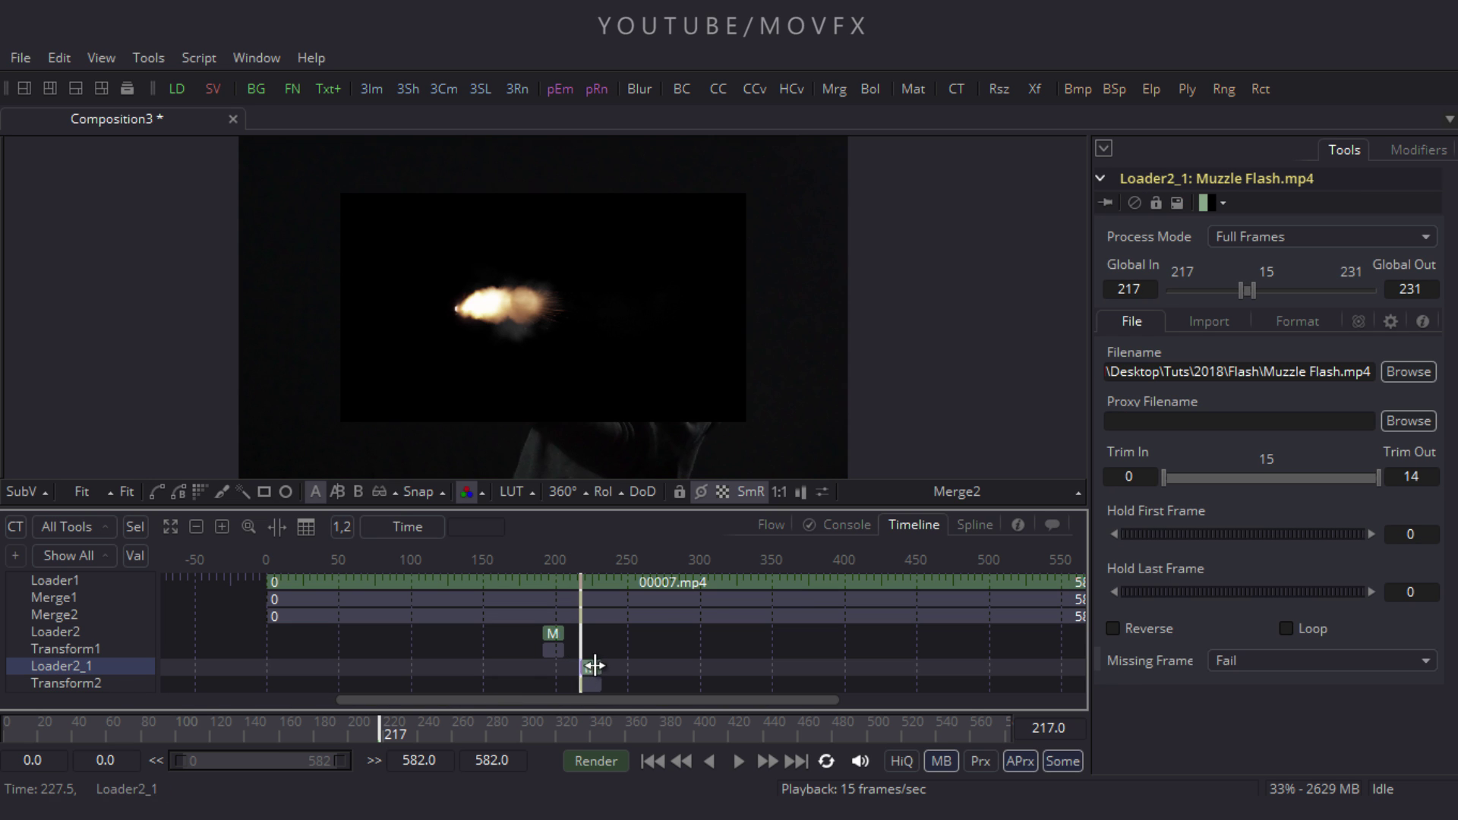
left_click(772, 525)
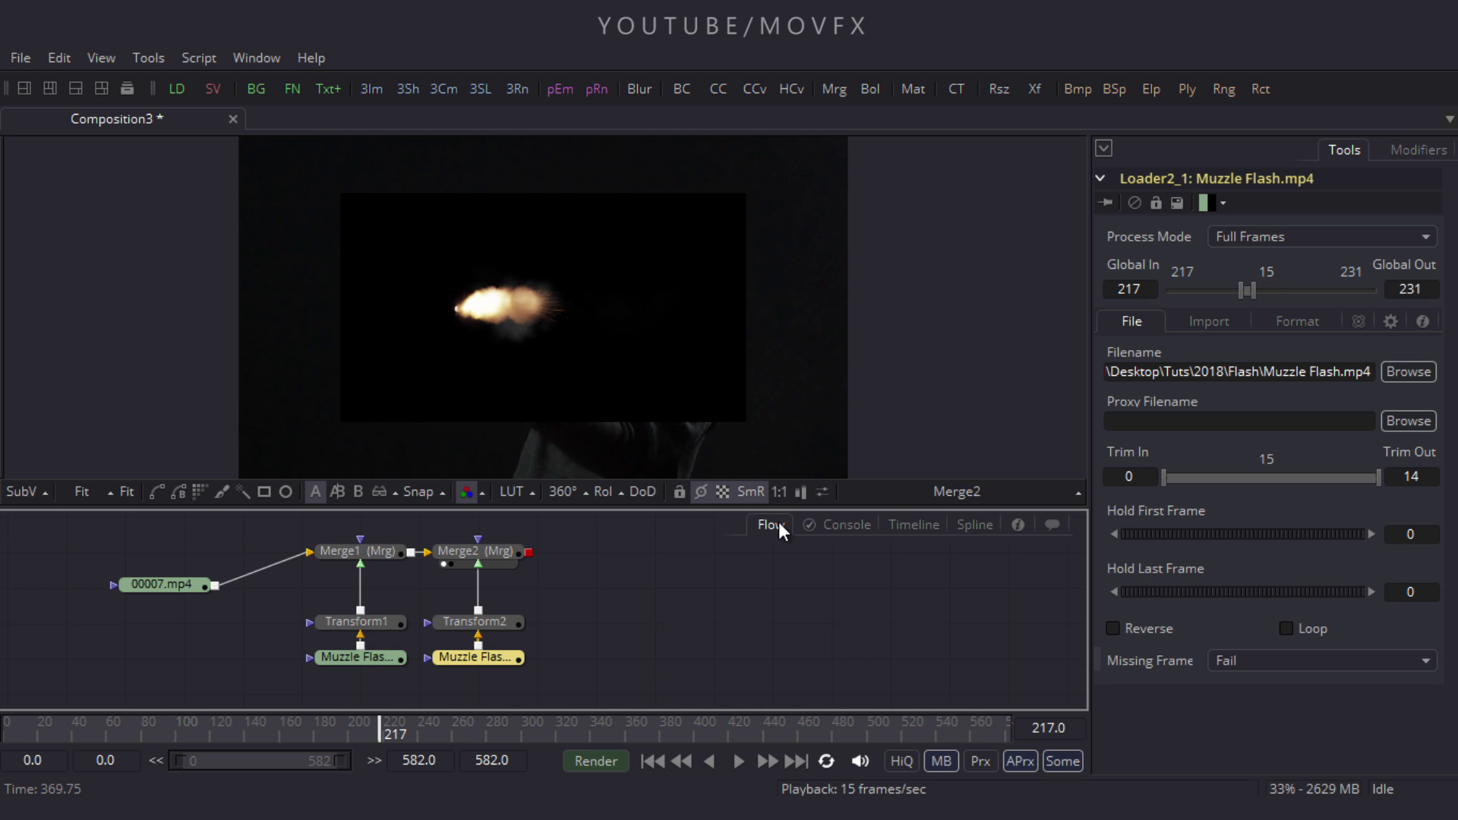
Set the Apply Mode of Merge2 to Screen
left_click(490, 554)
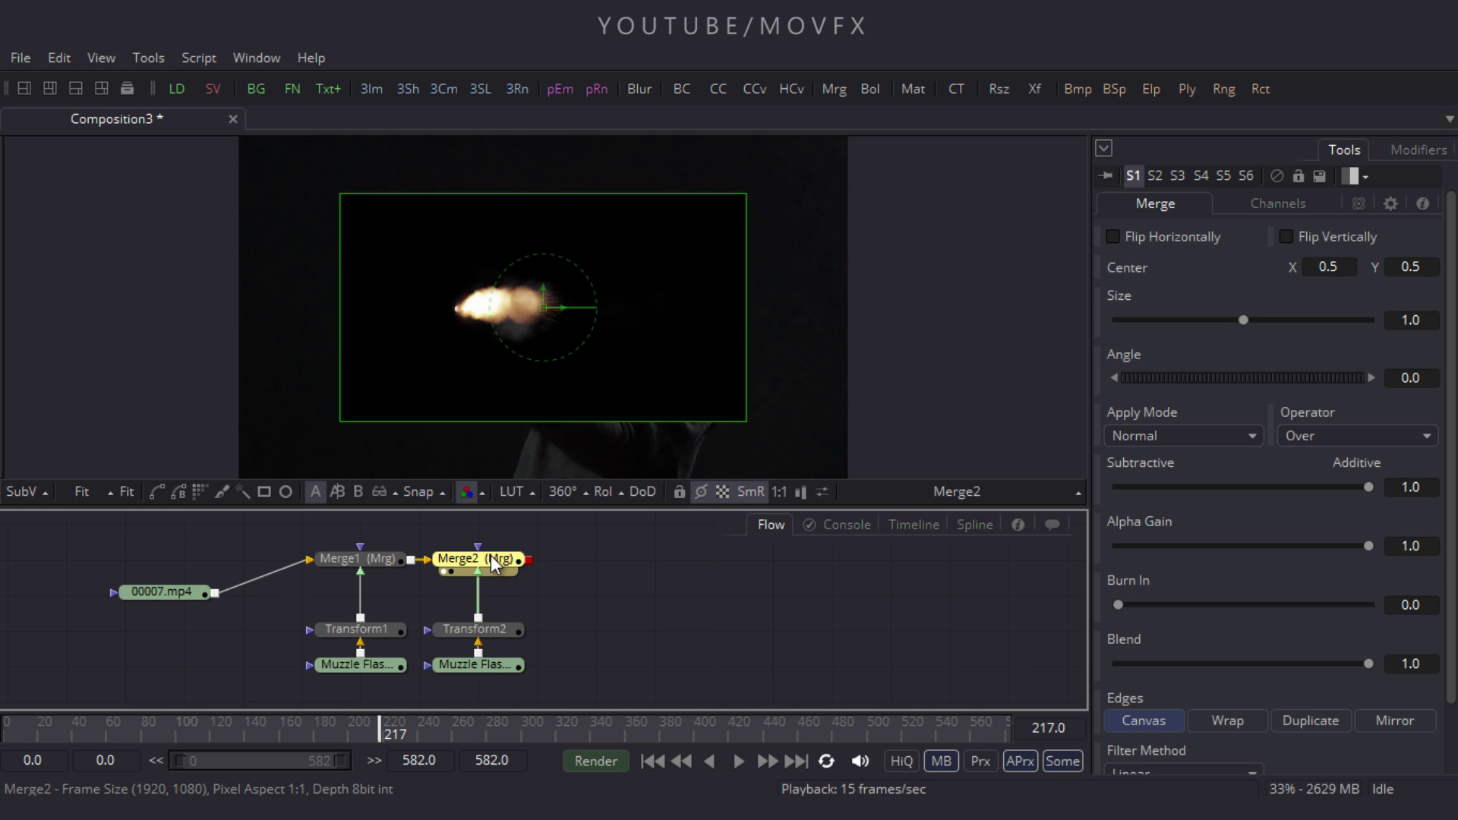
left_click(1141, 438)
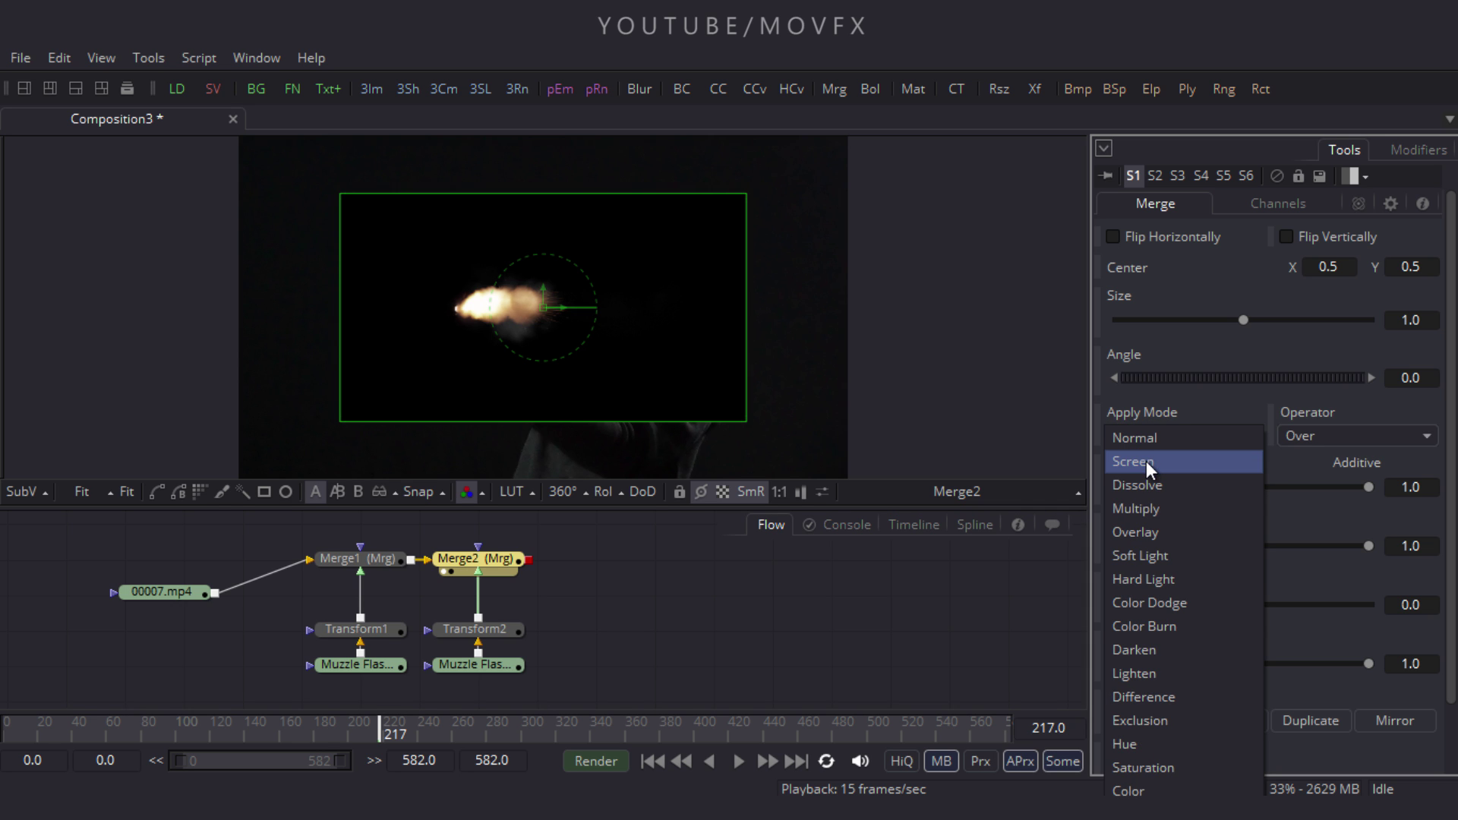
left_click(1145, 462)
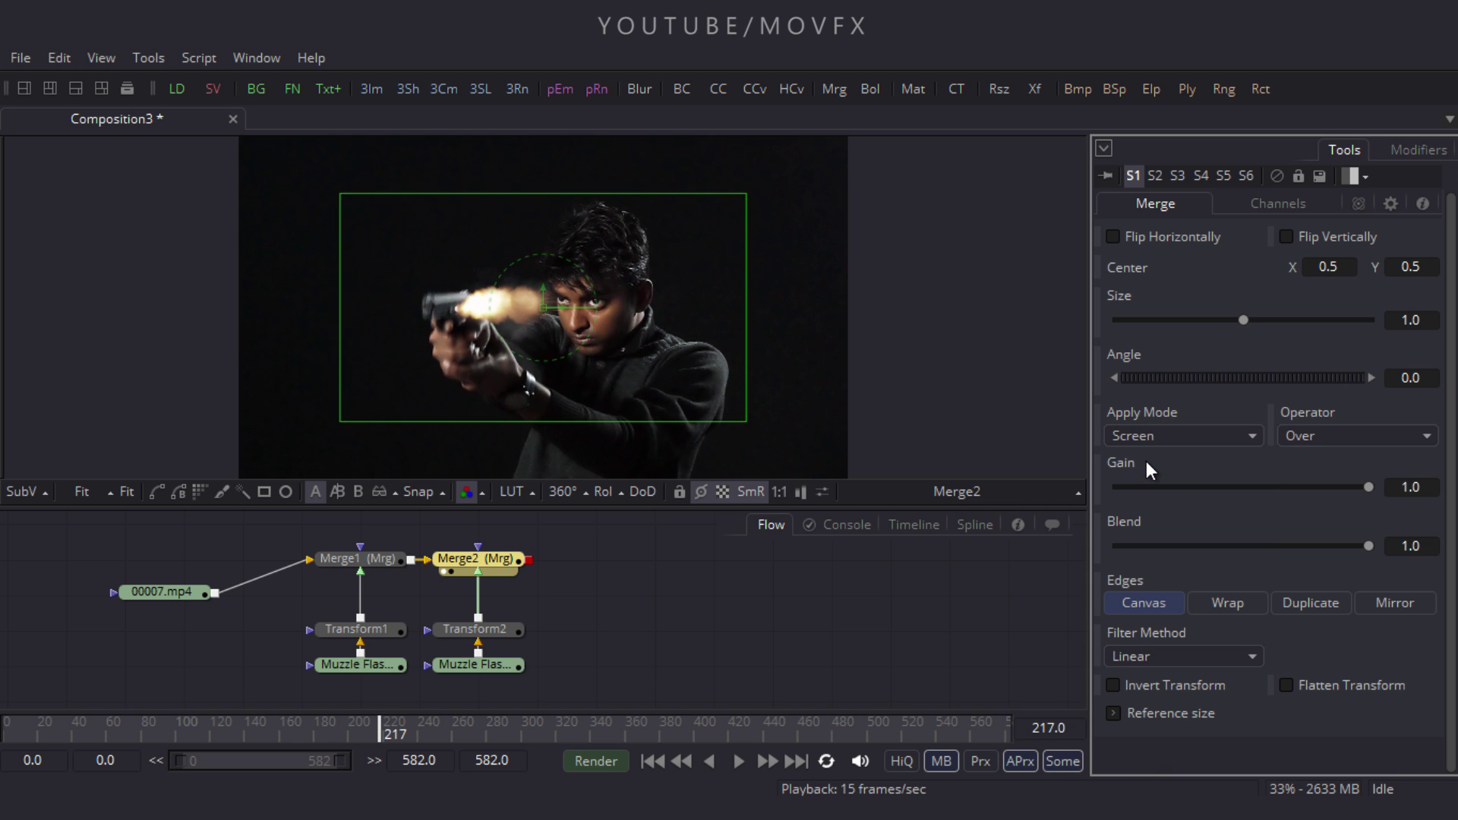
Flip the second flash horizontally in Transform2, place it at the gun's muzzle and rotate it about 8 degrees to match the barrel
left_click(497, 628)
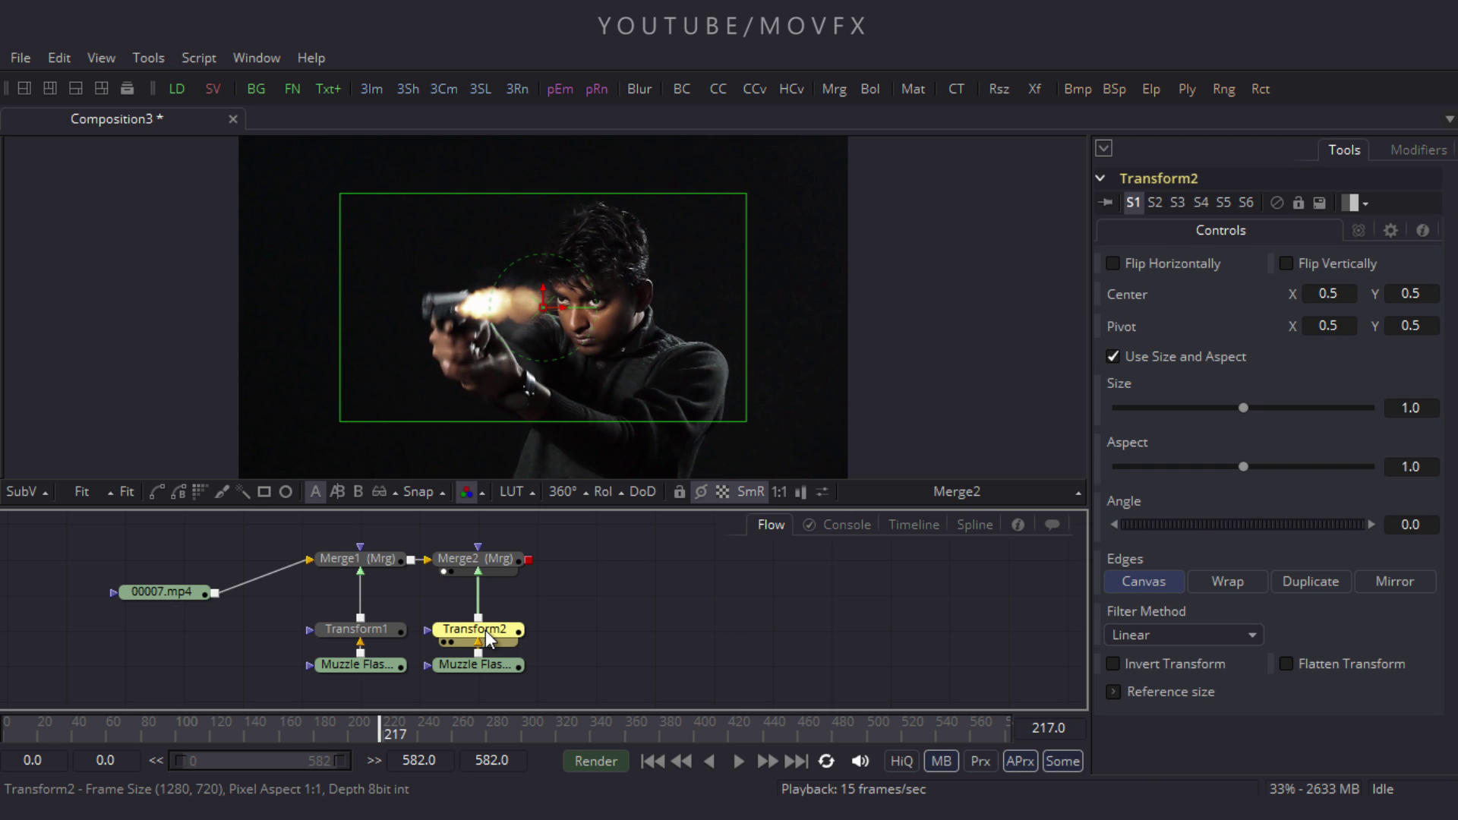
left_click(1114, 265)
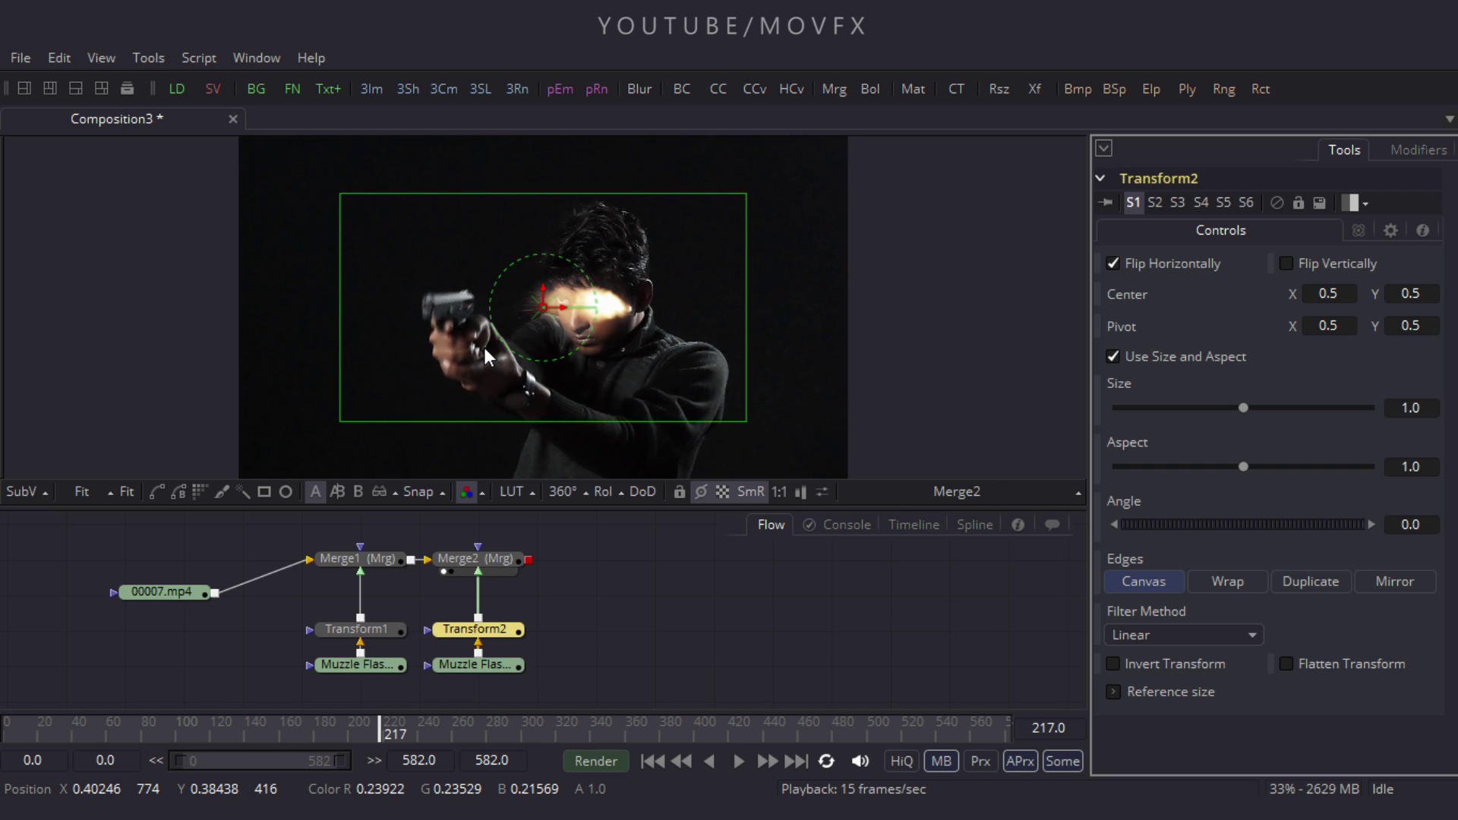
scroll(485, 348, "up", 3)
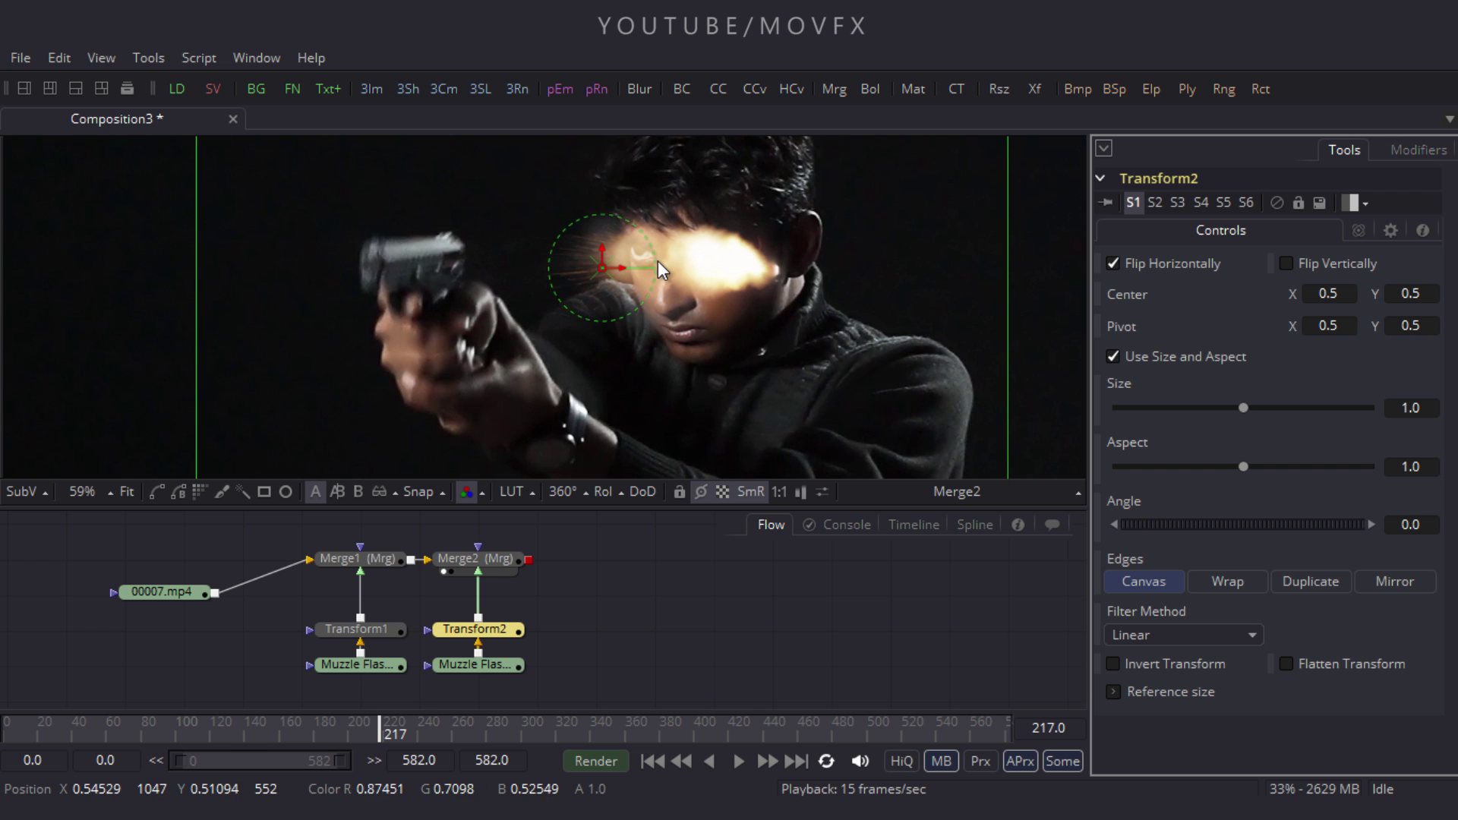
left_click_drag(626, 269, 287, 393)
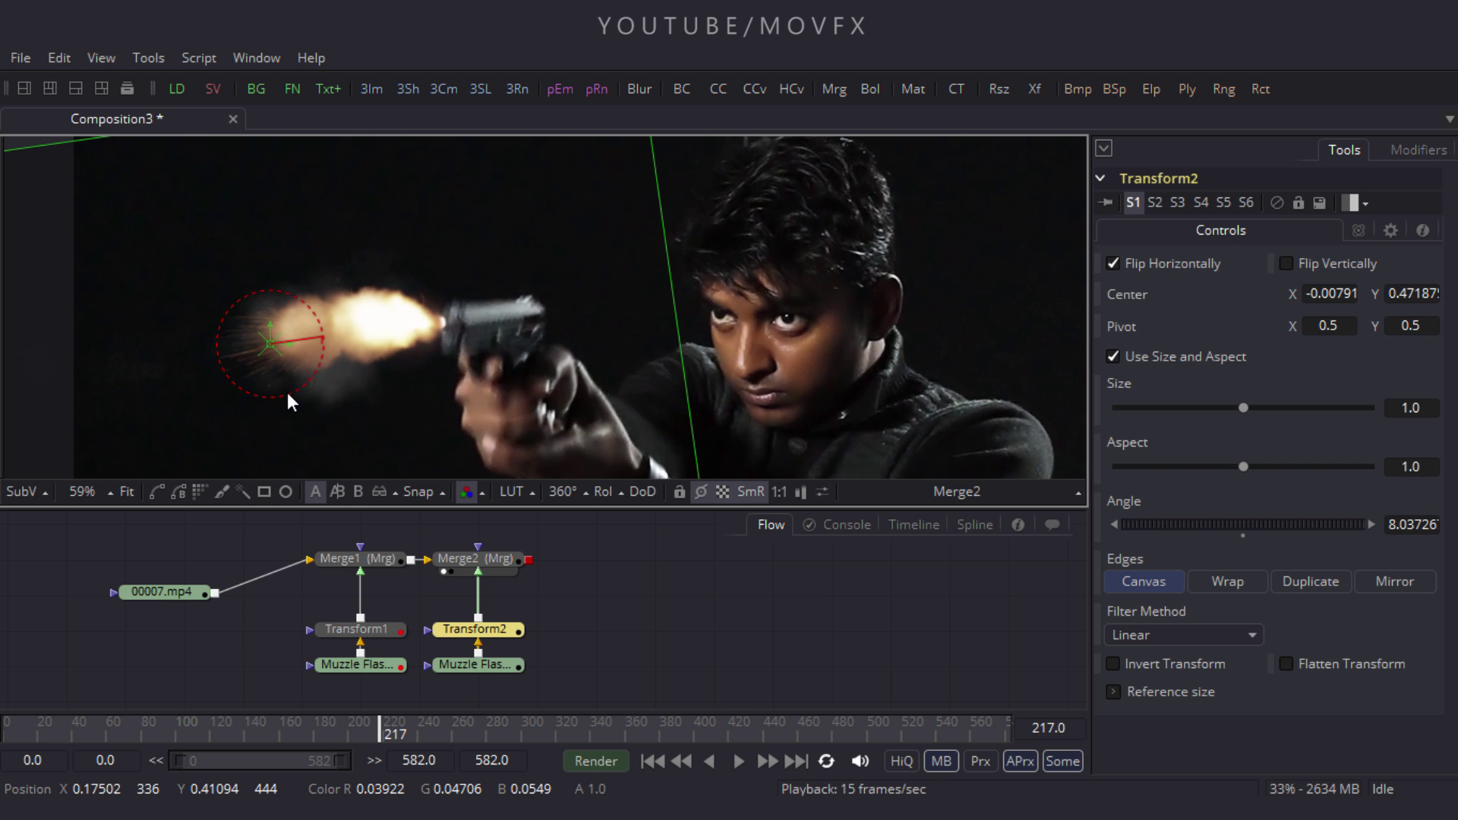
left_click(686, 586)
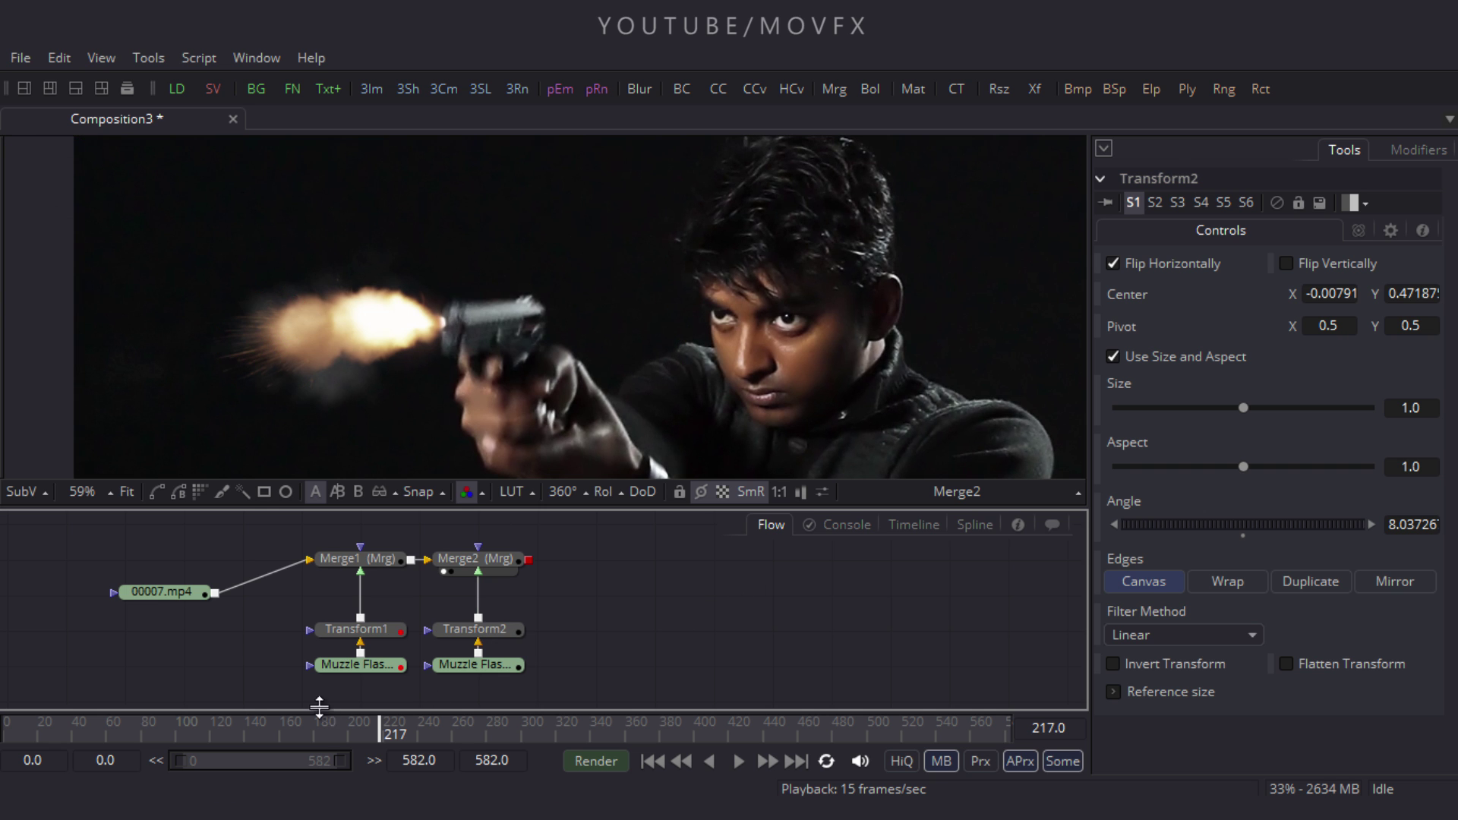
Scrub through the second flash with the full frame fitted in the viewer, and advance to the next gunshot around frame 286
mouse_move(350, 723)
left_mouse_down()
mouse_move(274, 718)
mouse_move(376, 720)
left_mouse_up()
left_click(127, 491)
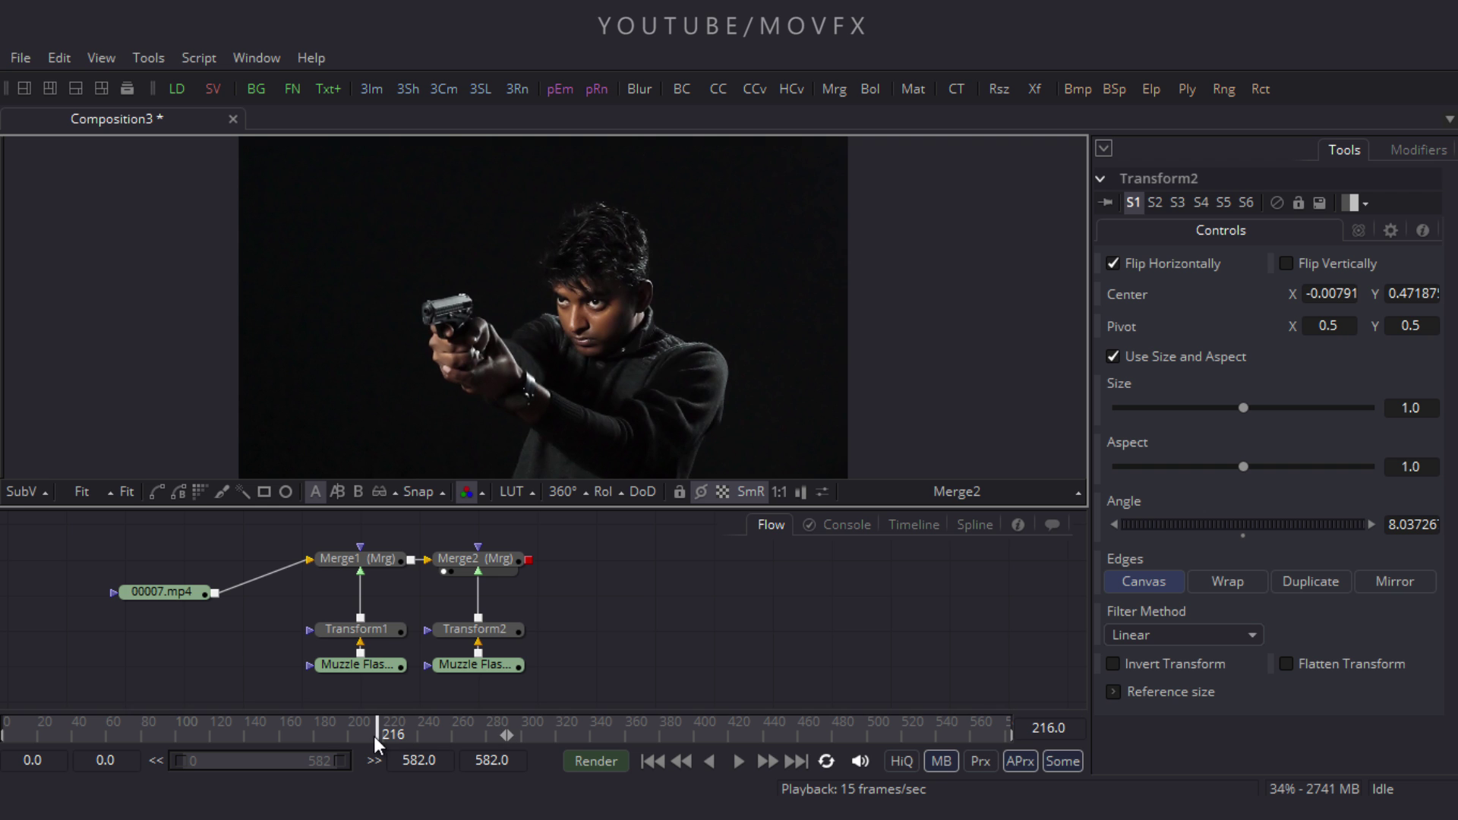
left_click_drag(394, 735, 499, 717)
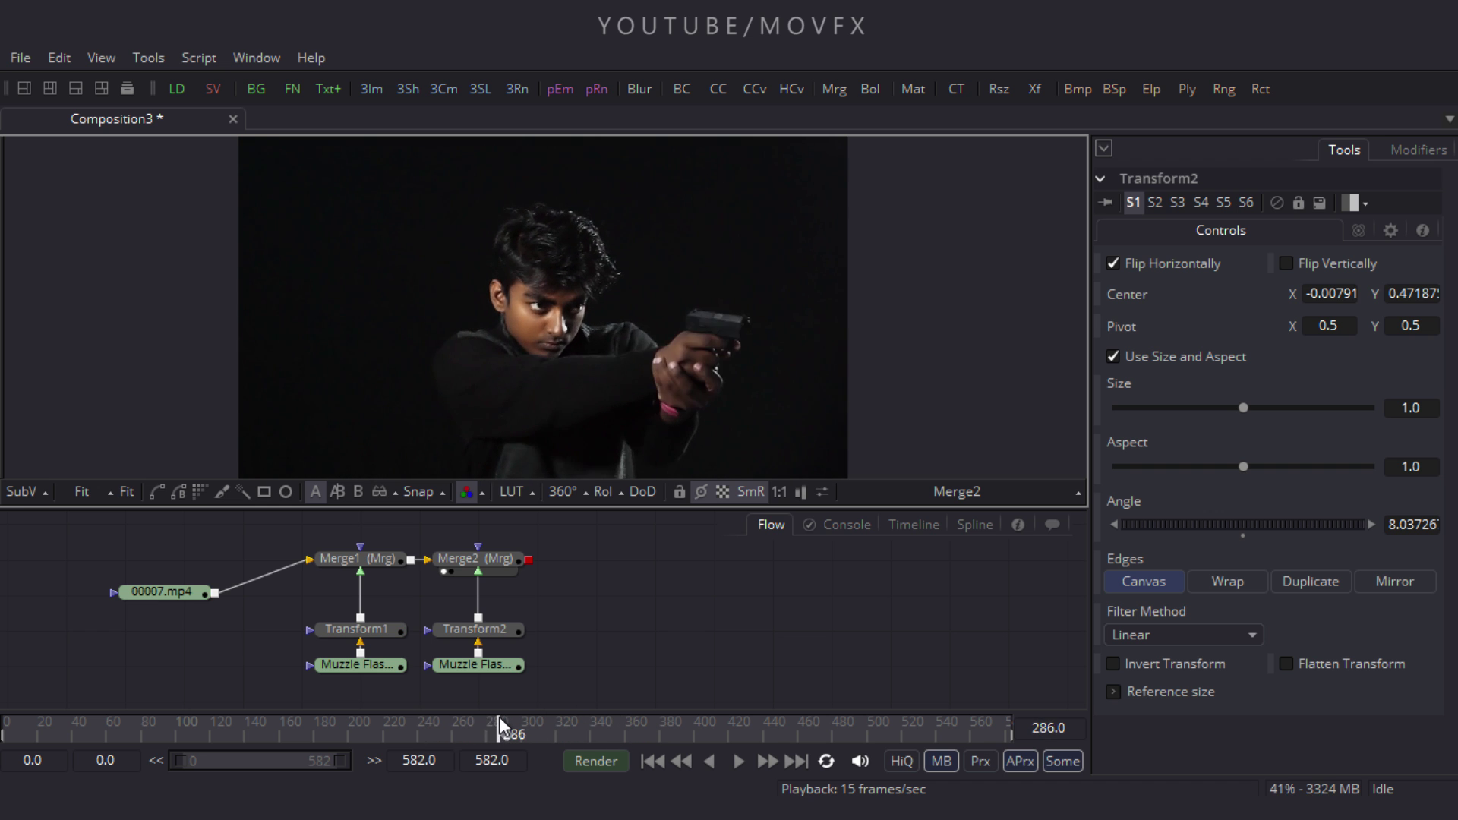
Paste another Muzzle Flash copy merged over Merge2, with a Transform node between the copy and its new Merge
key("ctrl+v")
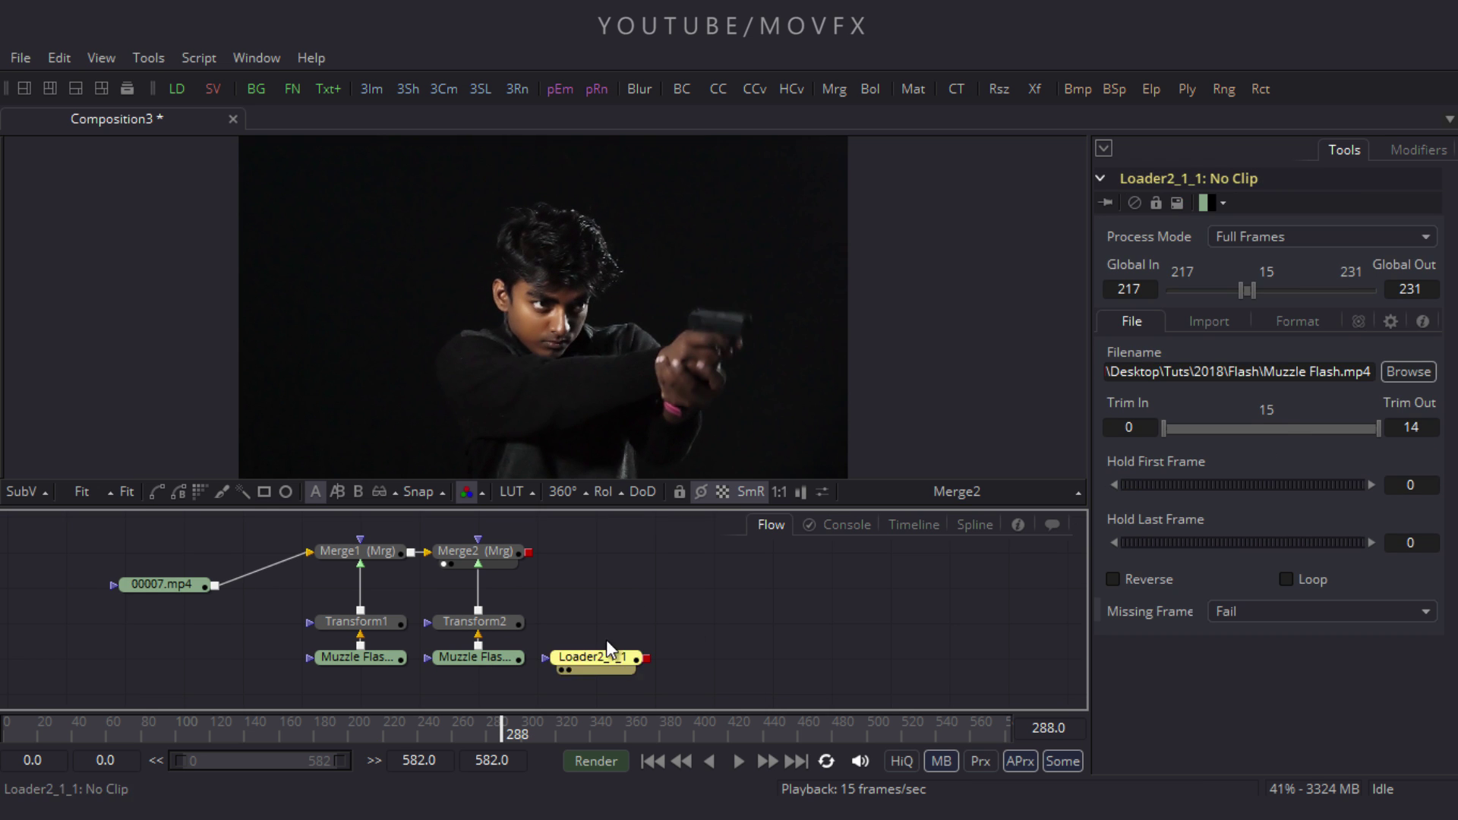
left_click(431, 644)
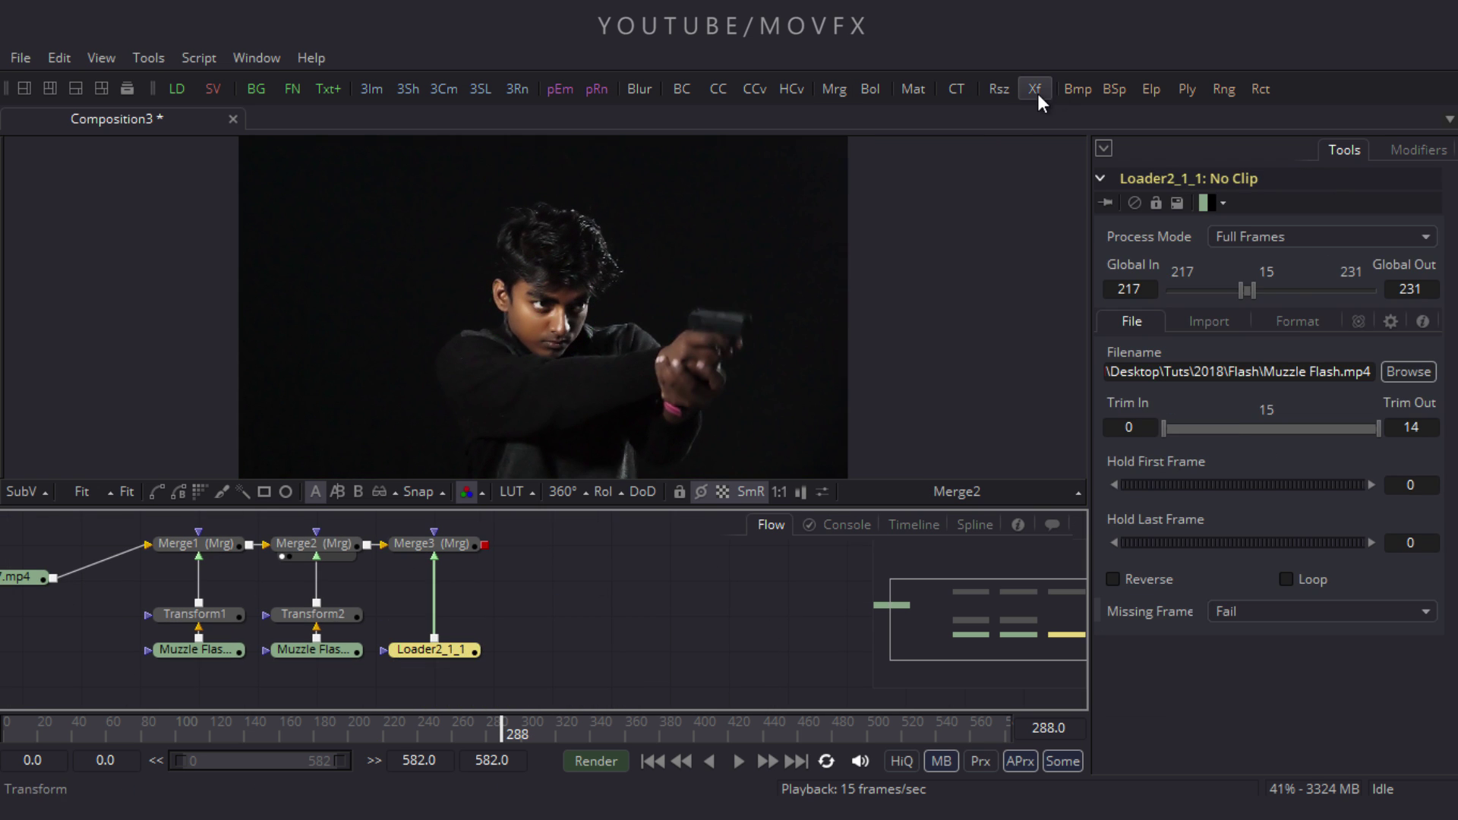
left_click(1034, 89)
Shift the third Muzzle Flash clip along the timeline so that it starts at frame 288
left_click(907, 524)
left_click_drag(601, 639, 708, 642)
left_click(770, 442)
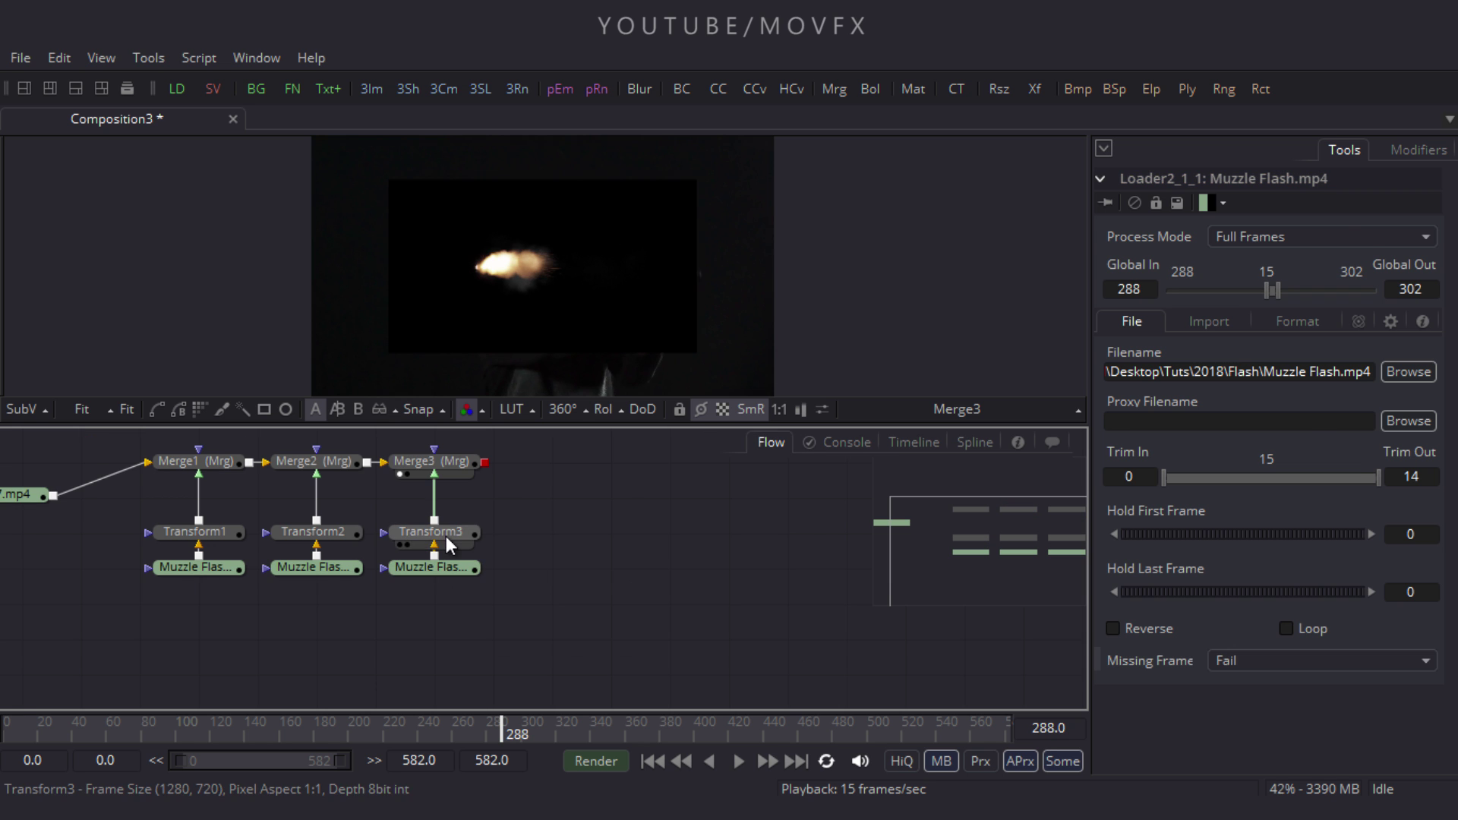
Set the Apply Mode of Merge3 to Screen
left_click(430, 476)
left_click(1156, 435)
left_click(1133, 459)
Place the third flash at the gun's muzzle with Transform3 and rotate it to about -7.75 degrees
left_click_drag(552, 430, 552, 579)
left_click_drag(539, 301, 987, 324)
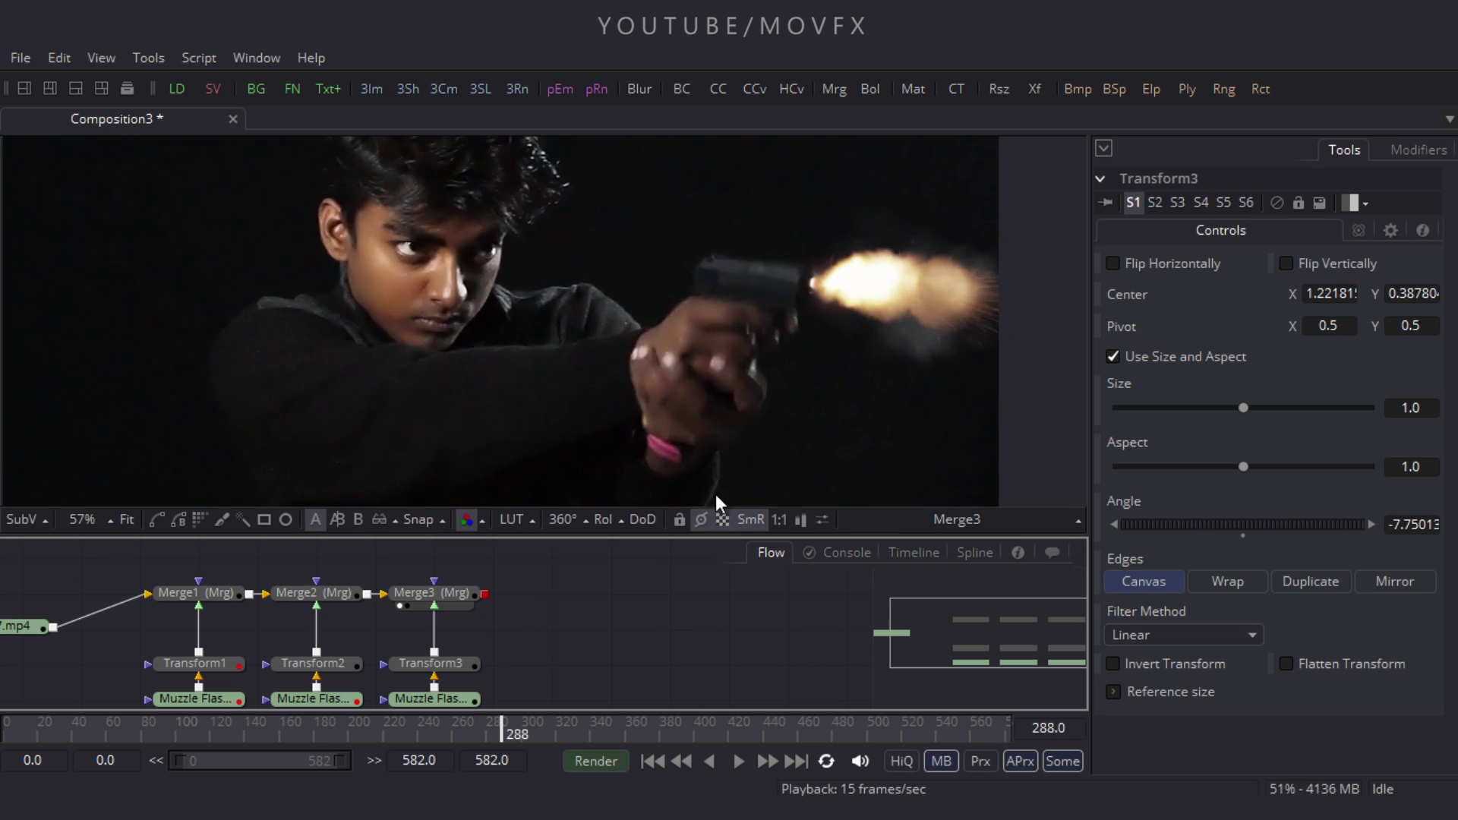
scroll(715, 493, "down", 2)
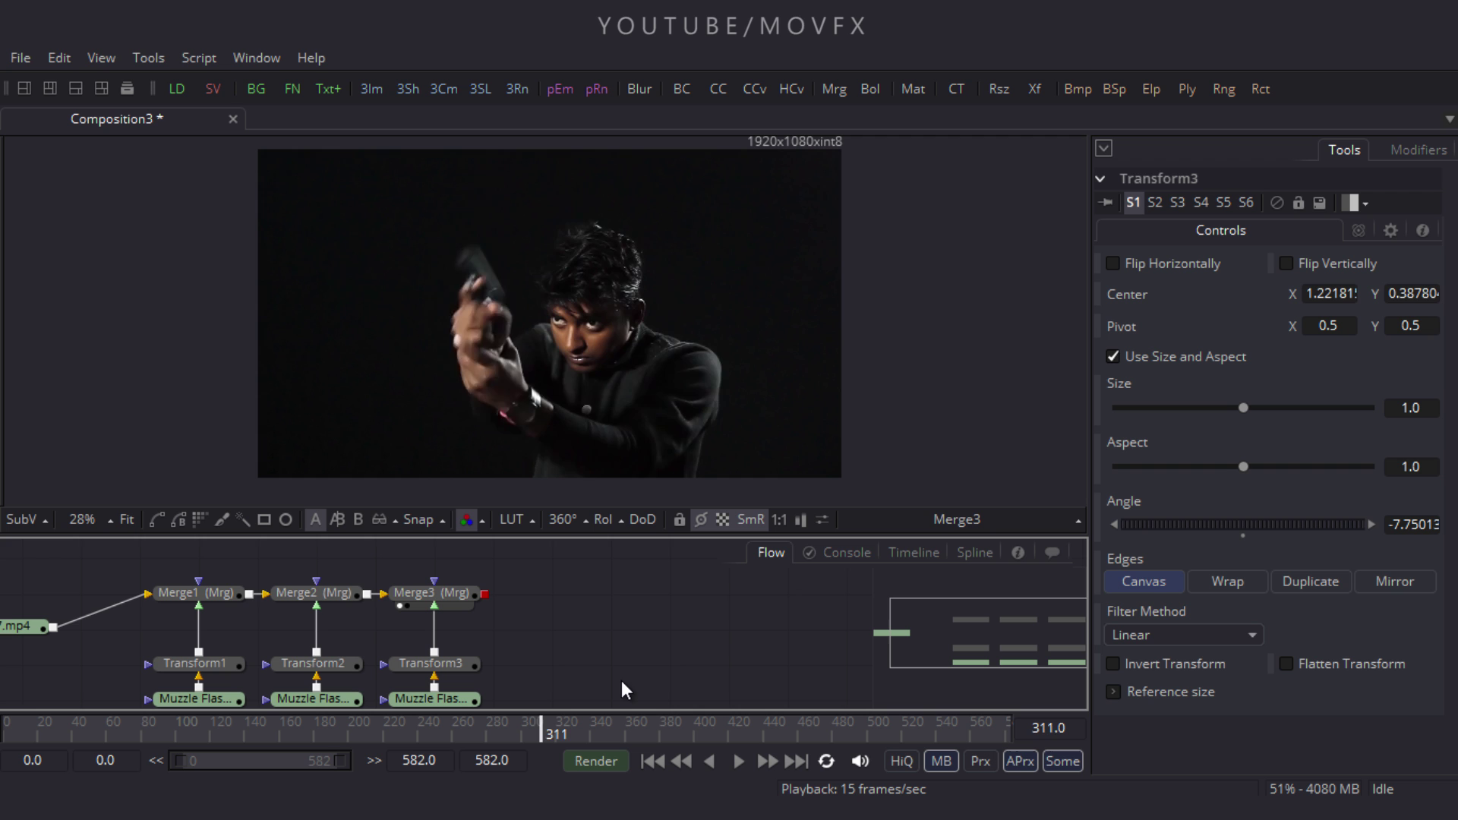
Go to the next gunshot at frame 309 and paste a copy of the third Muzzle Flash node
key("space")
scroll(658, 644, "down", 1)
left_click(428, 682)
key("ctrl+c")
key("ctrl+v")
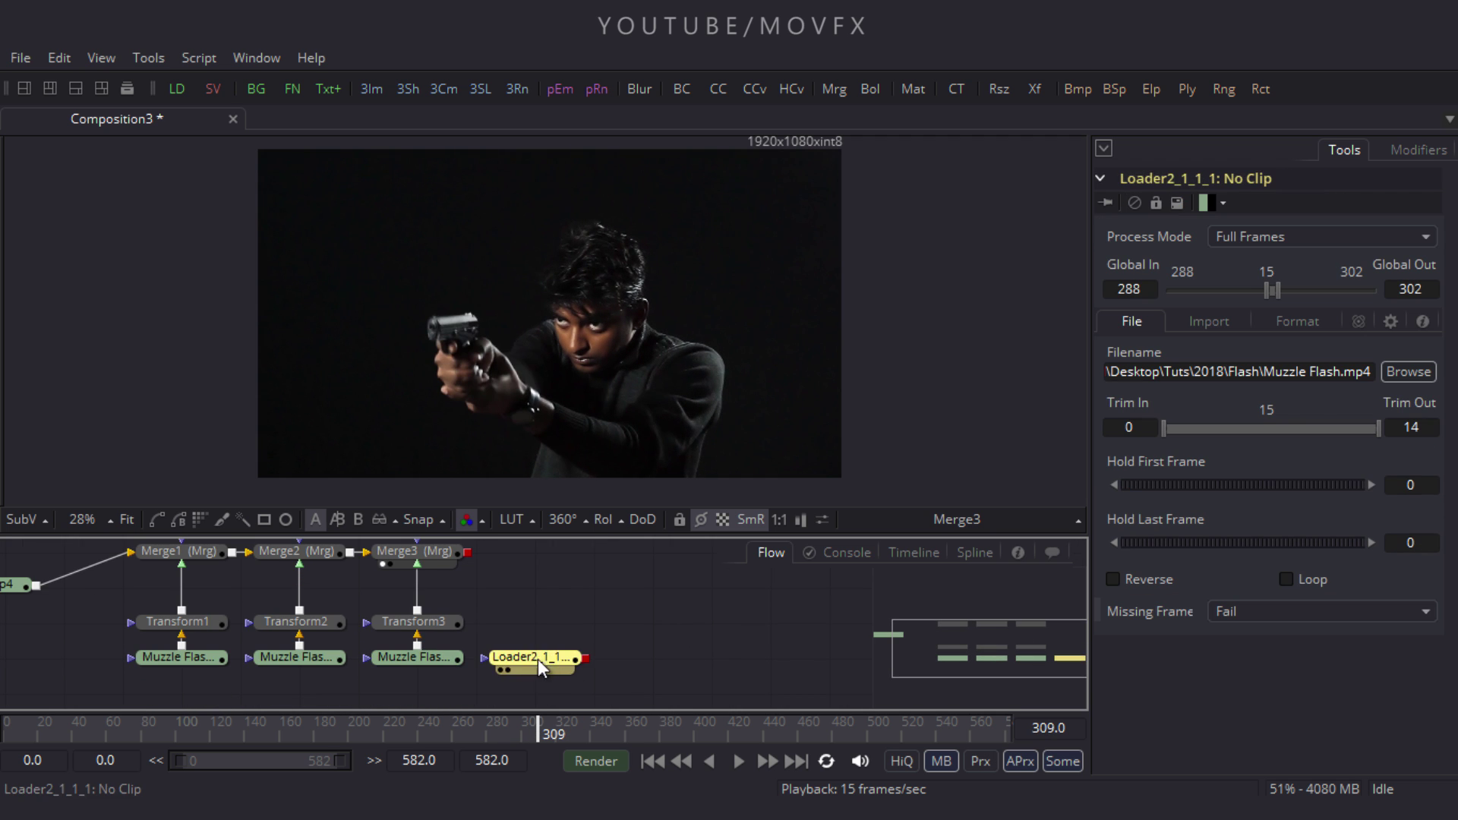
Merge the fourth flash copy over Merge3 and insert a Transform node between the copy and its new Merge
left_click(834, 89)
left_click_drag(588, 637, 436, 584)
left_click(539, 682)
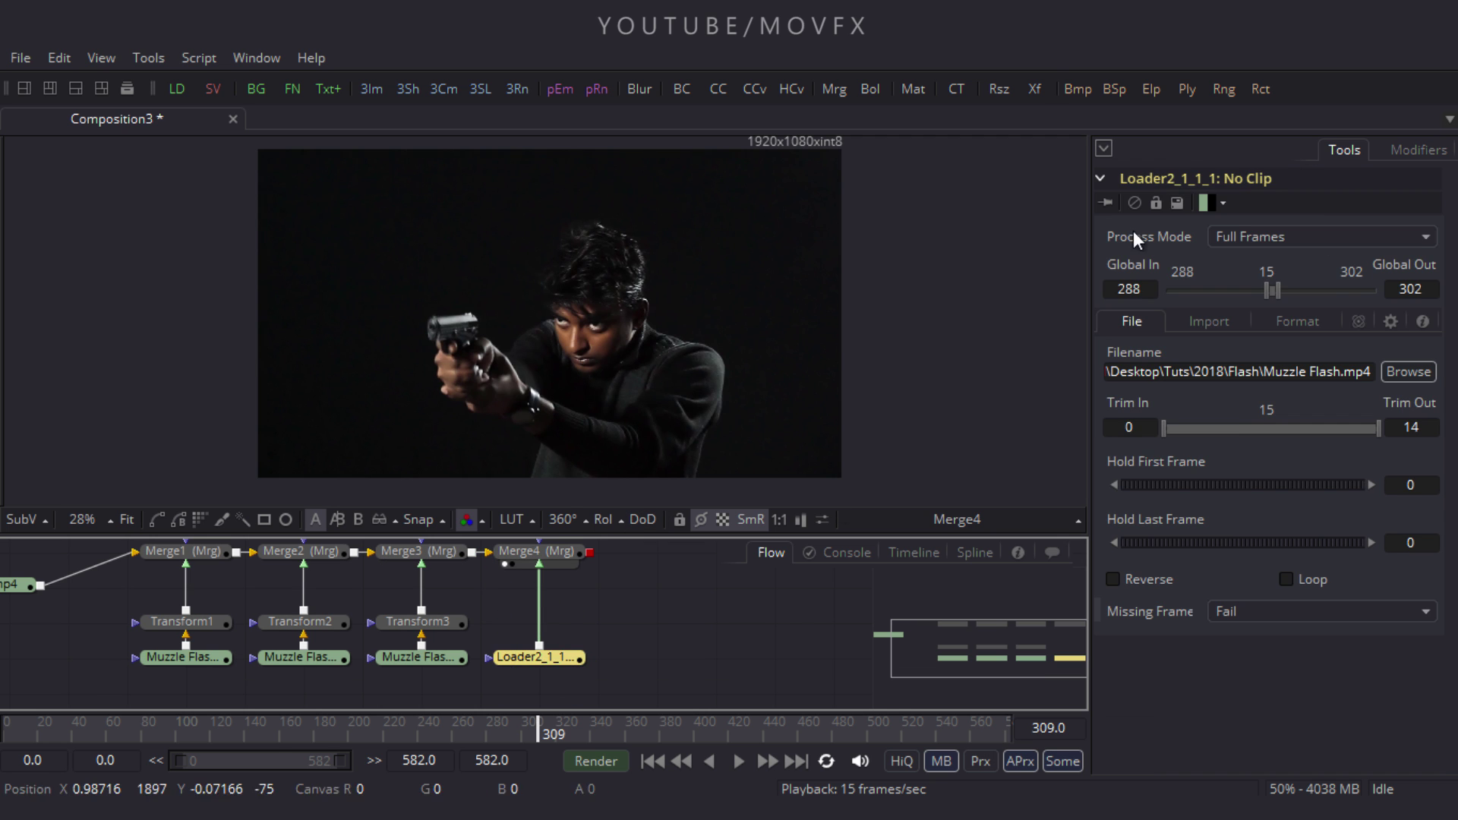
left_click(1034, 89)
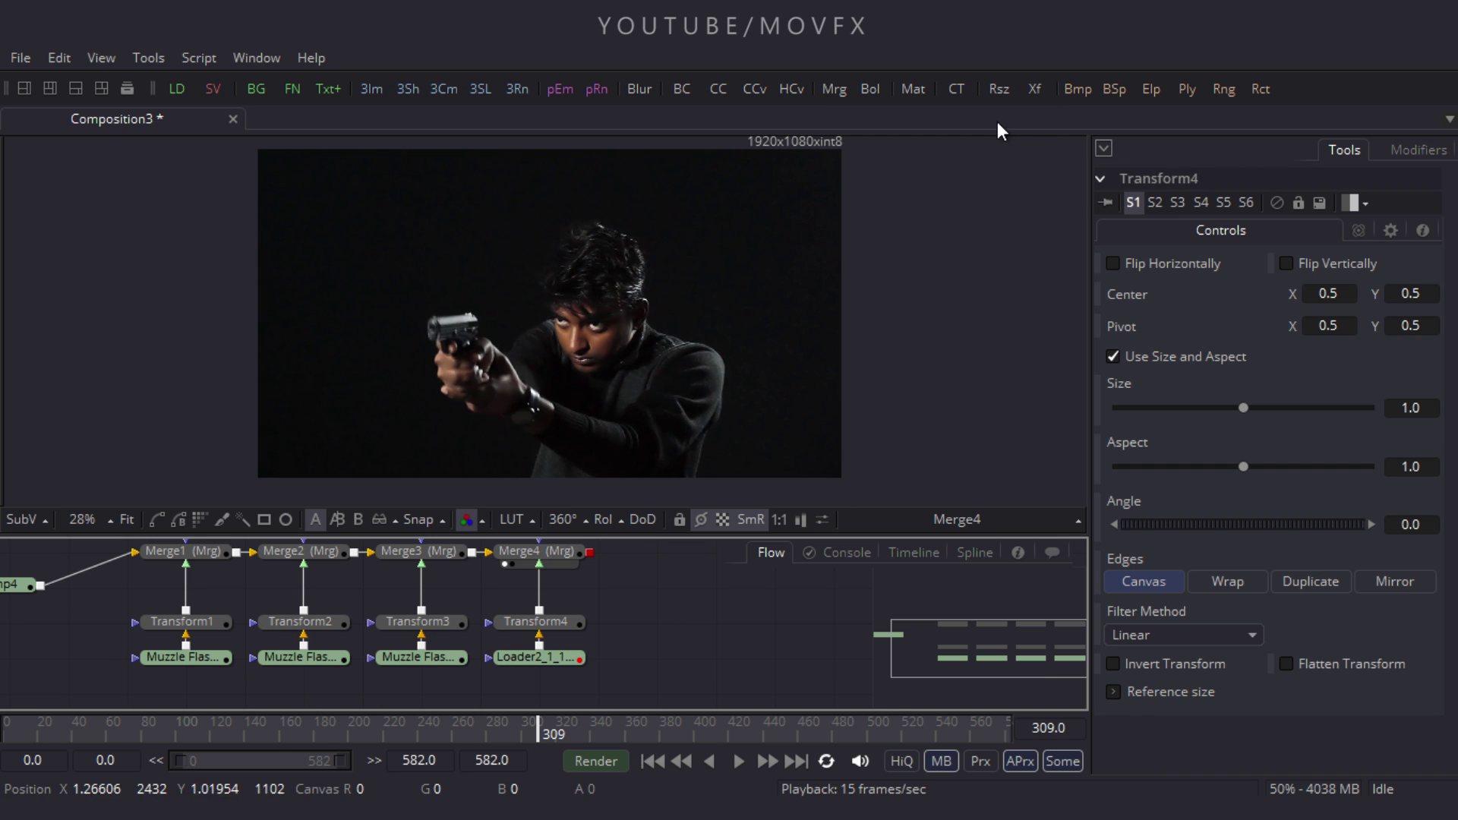
Shift the fourth Muzzle Flash clip along the timeline so that it starts at frame 309, and return to the node flow
left_click(913, 554)
left_click_drag(826, 536, 826, 404)
left_click_drag(719, 666, 740, 667)
left_click(771, 421)
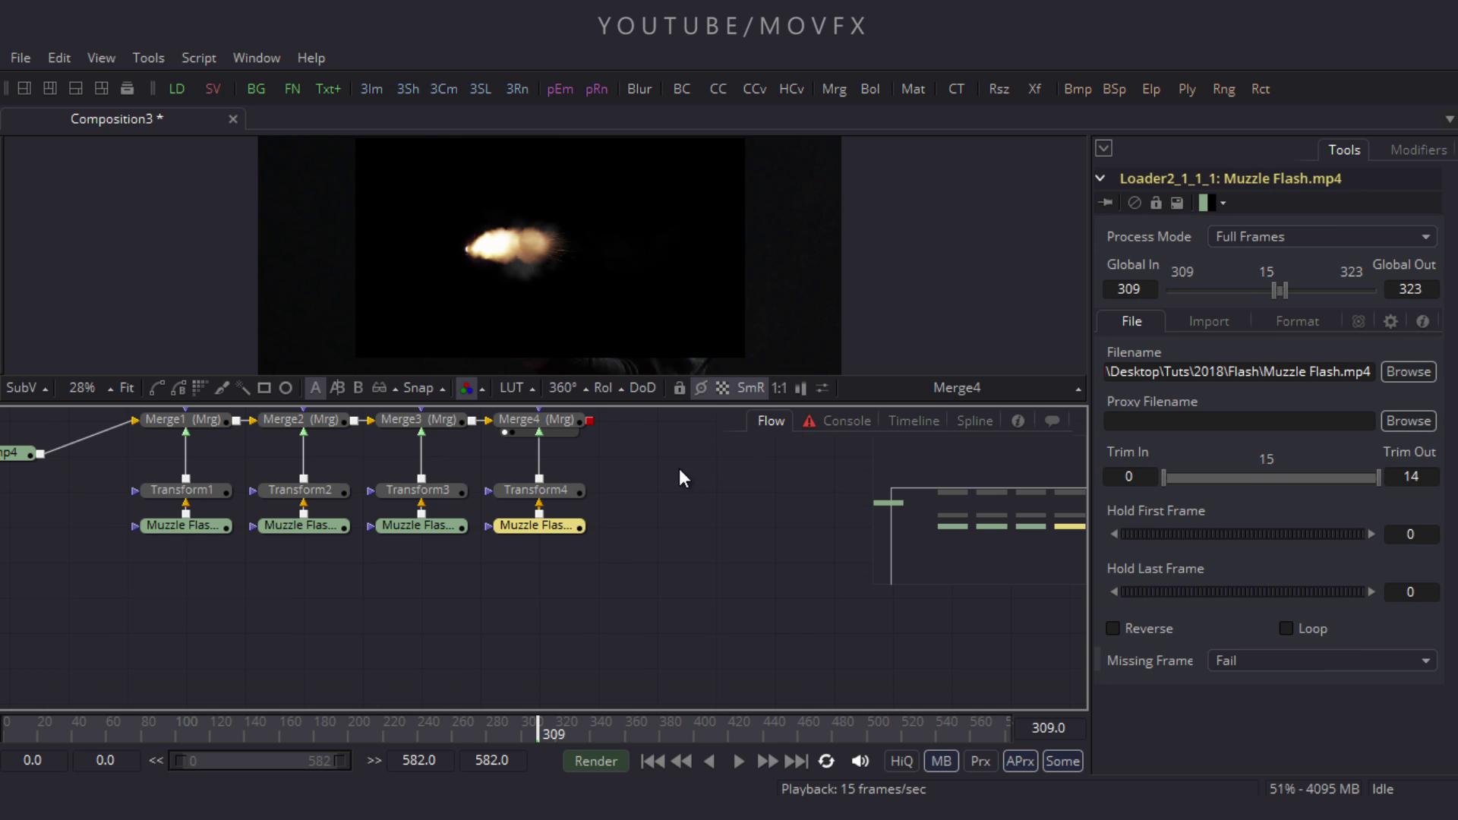
Set the apply mode of Merge4 to Screen so the fourth muzzle flash blends over the footage
left_click_drag(585, 405, 584, 451)
left_click(494, 548)
left_click(1182, 435)
left_click(1131, 460)
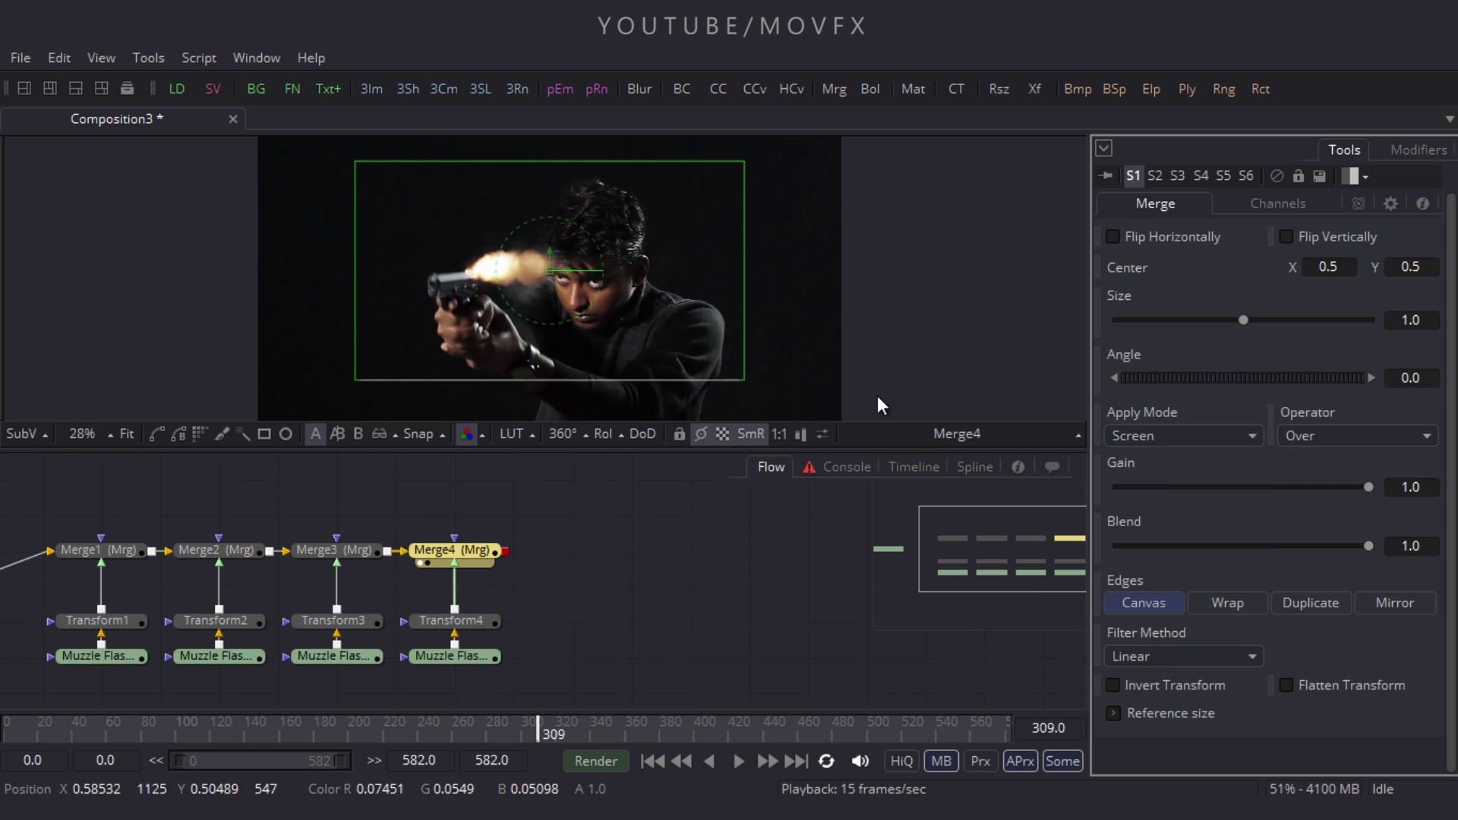
Flip the fourth flash horizontally in Merge4, place it at the gun's muzzle and rotate it to about 2.92 degrees
left_click(1113, 236)
left_click_drag(568, 300, 360, 300)
scroll(358, 291, "up", 5)
left_click_drag(244, 176, 268, 265)
left_click(630, 545)
scroll(547, 289, "down", 5)
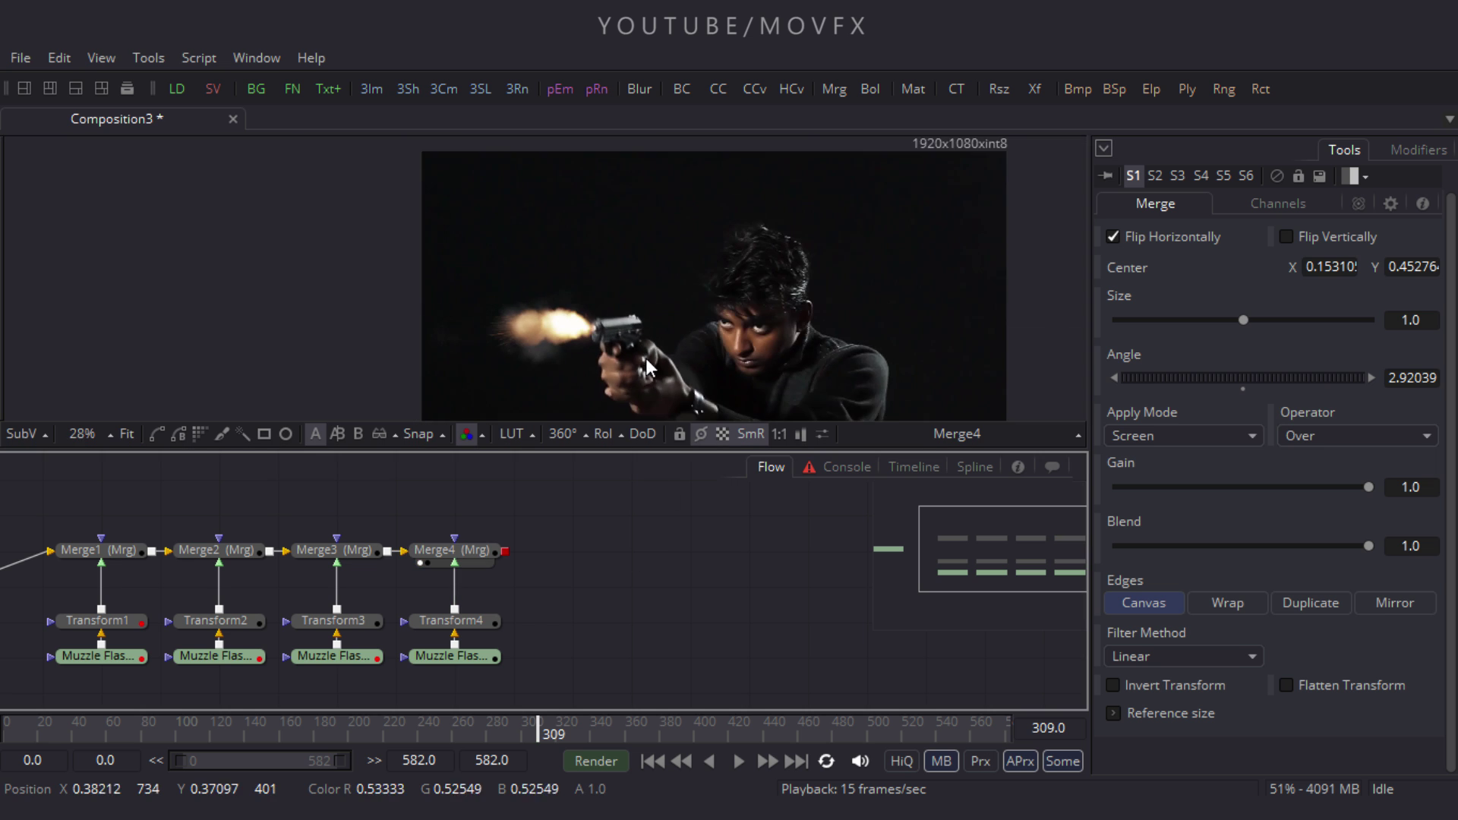
Go to the next gunshot at frame 518 and paste another copy of the Muzzle Flash node
left_click(589, 733)
left_click_drag(589, 733, 900, 733)
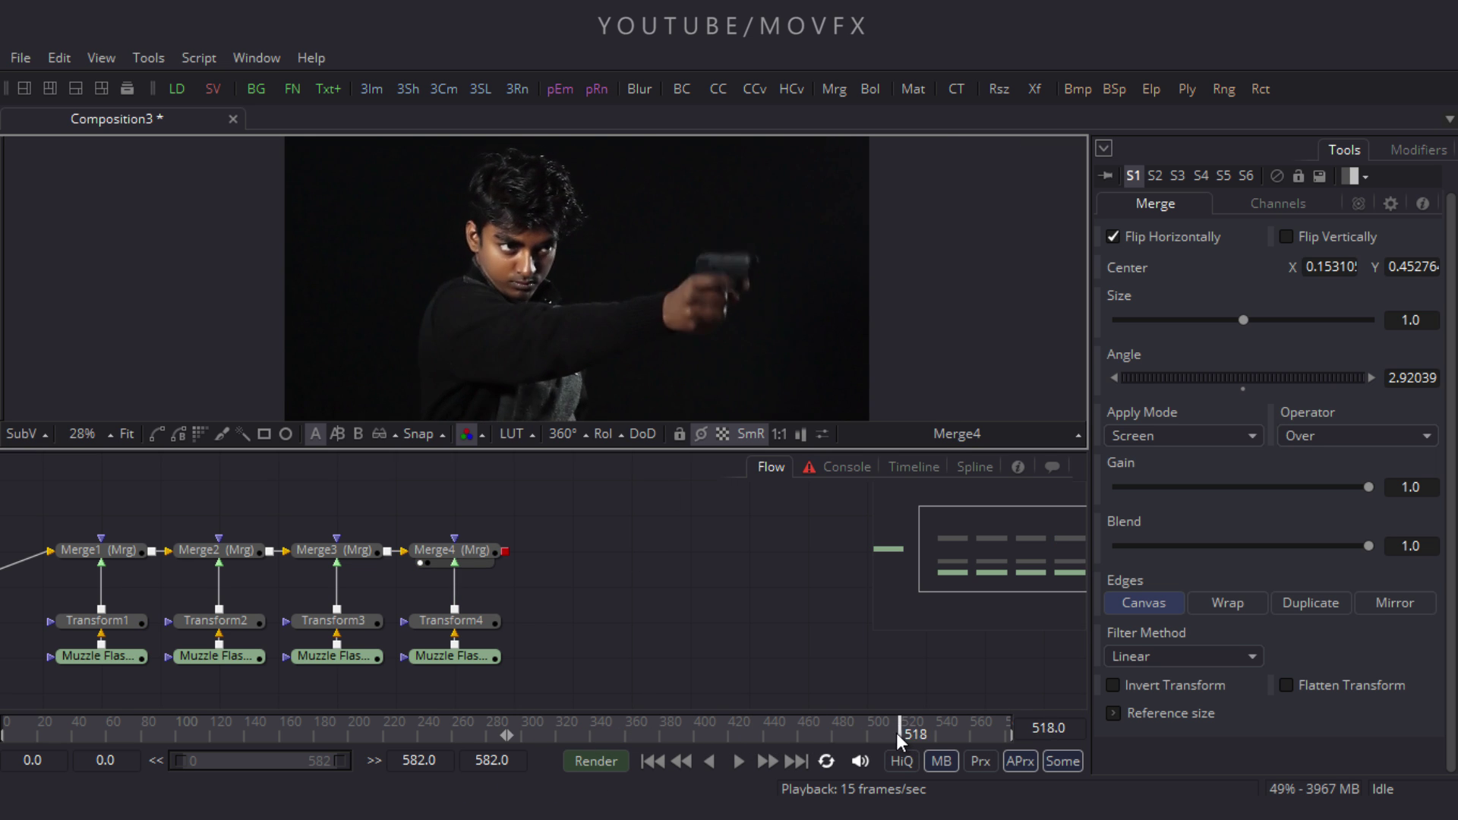
key("ctrl+v")
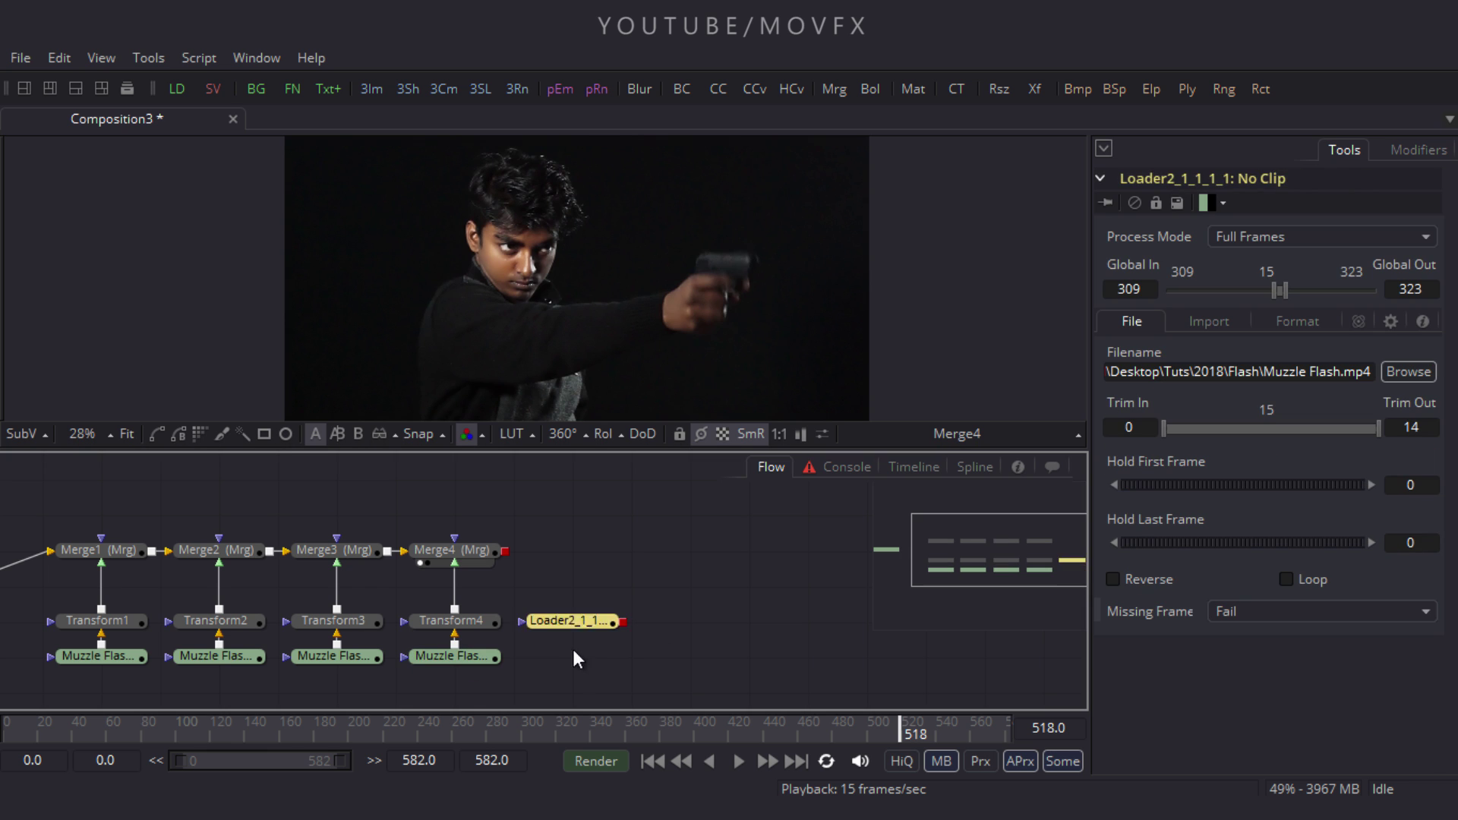
Merge the fifth flash copy over Merge4 and insert a Transform node between the copy and its new Merge
left_click(567, 626)
left_click_drag(567, 626, 570, 555)
left_click(489, 502)
left_click(538, 563)
left_click(572, 656)
left_click(1034, 89)
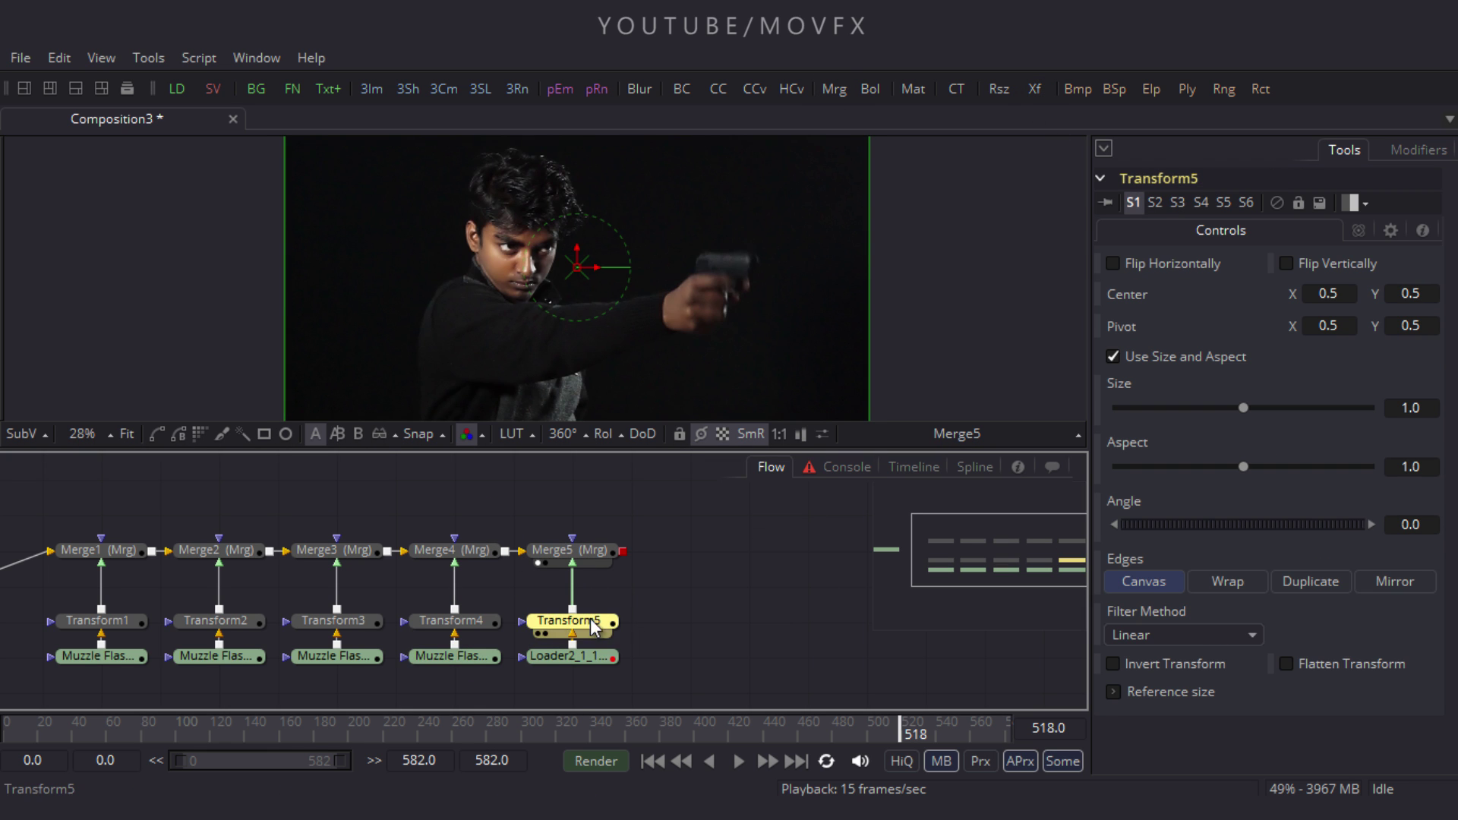
Shift the fifth Muzzle Flash clip along the timeline so that it starts at frame 518, and return to the node flow
left_click(914, 466)
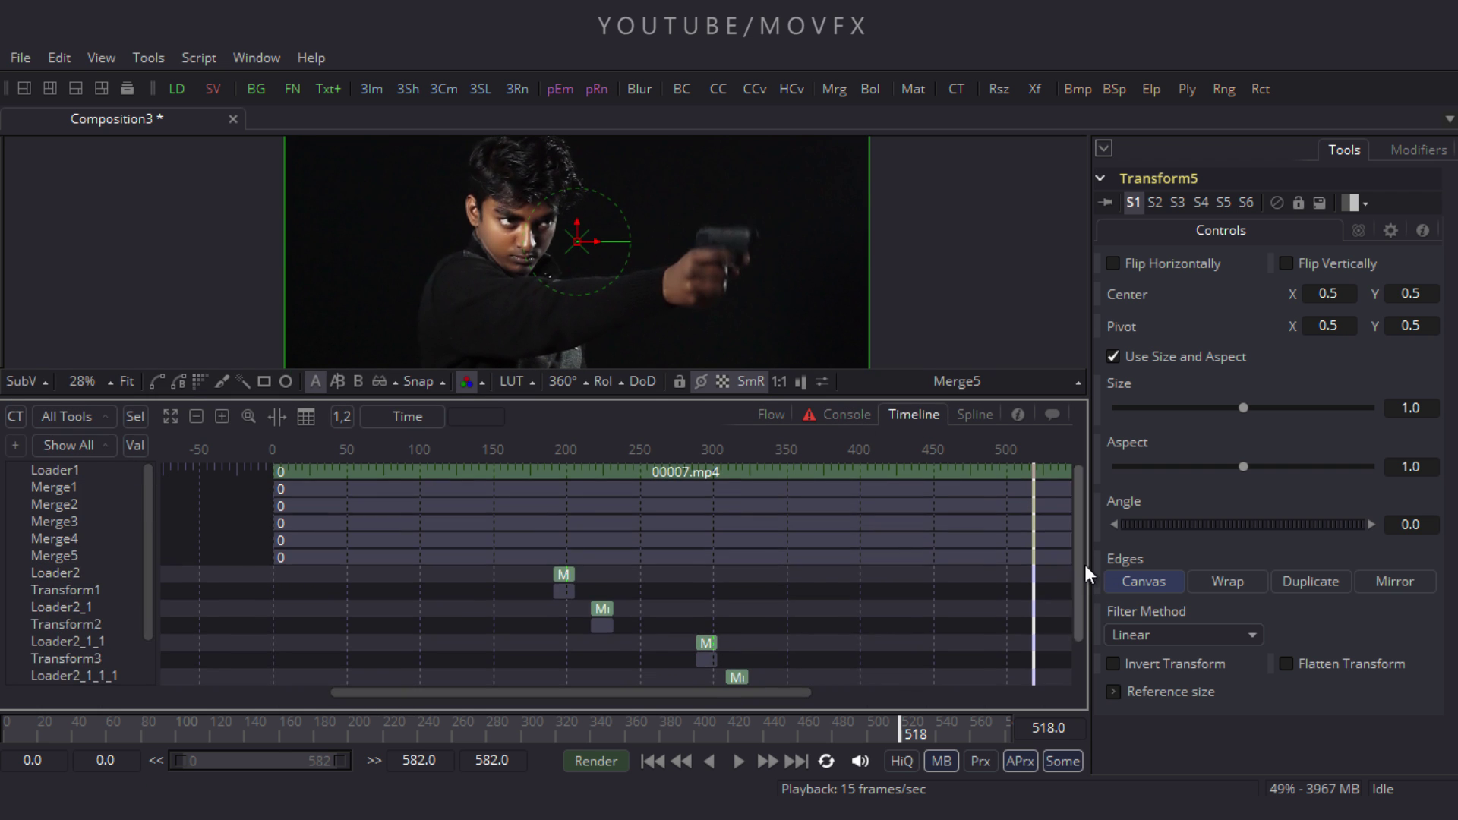
left_click_drag(739, 658, 1039, 667)
left_click(766, 415)
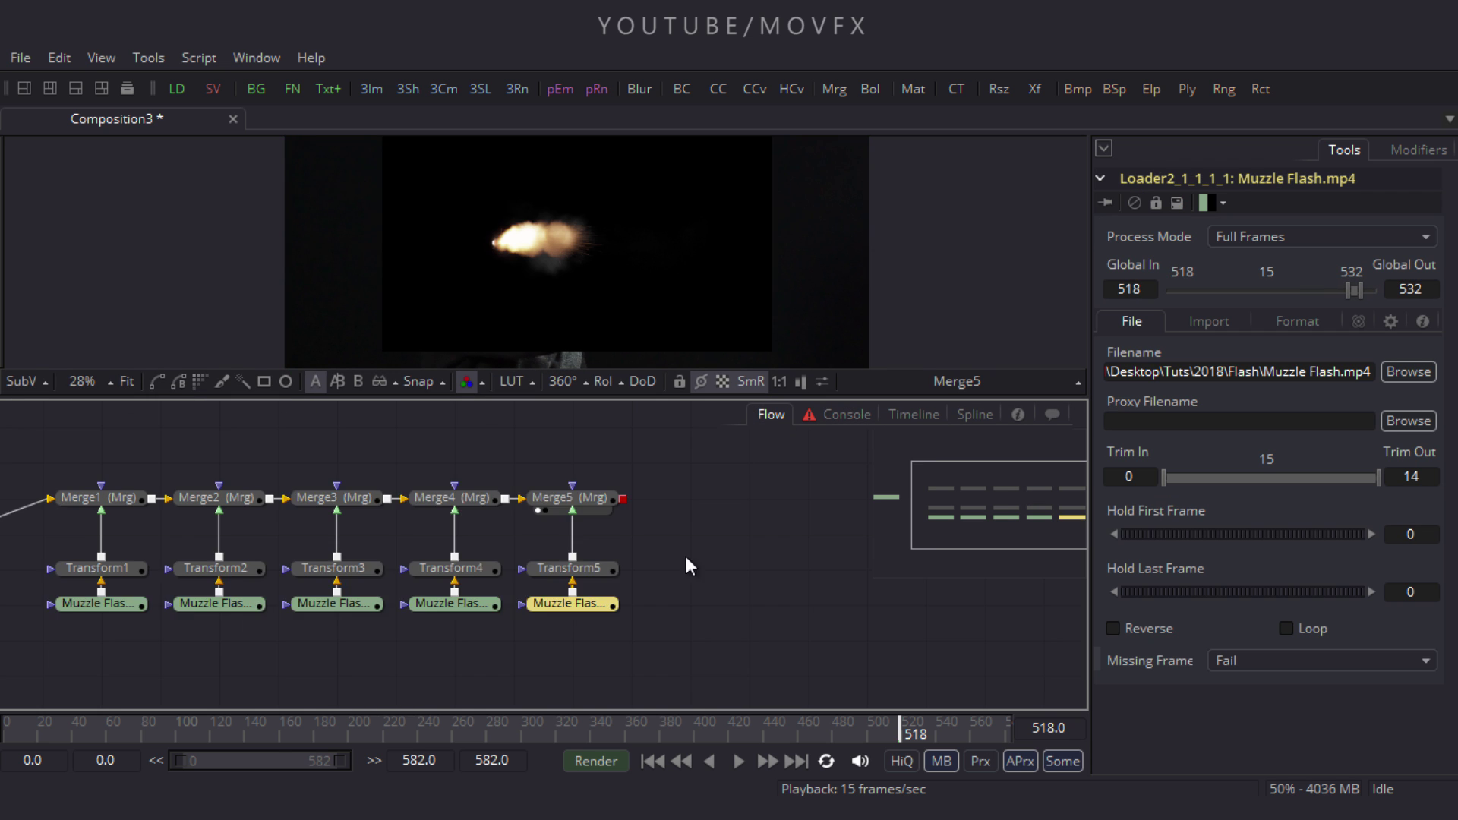
Set the apply mode of Merge5 to Screen for the fifth flash
left_click(486, 503)
left_click(1183, 435)
left_click(1154, 455)
Place the fifth flash at the gun's muzzle with Merge5, at about 0.948 by 0.505, and rotate it to about -4.43 degrees
left_click_drag(577, 242, 863, 261)
left_click_drag(689, 399, 690, 517)
left_click_drag(949, 327, 932, 324)
left_click_drag(956, 262, 923, 262)
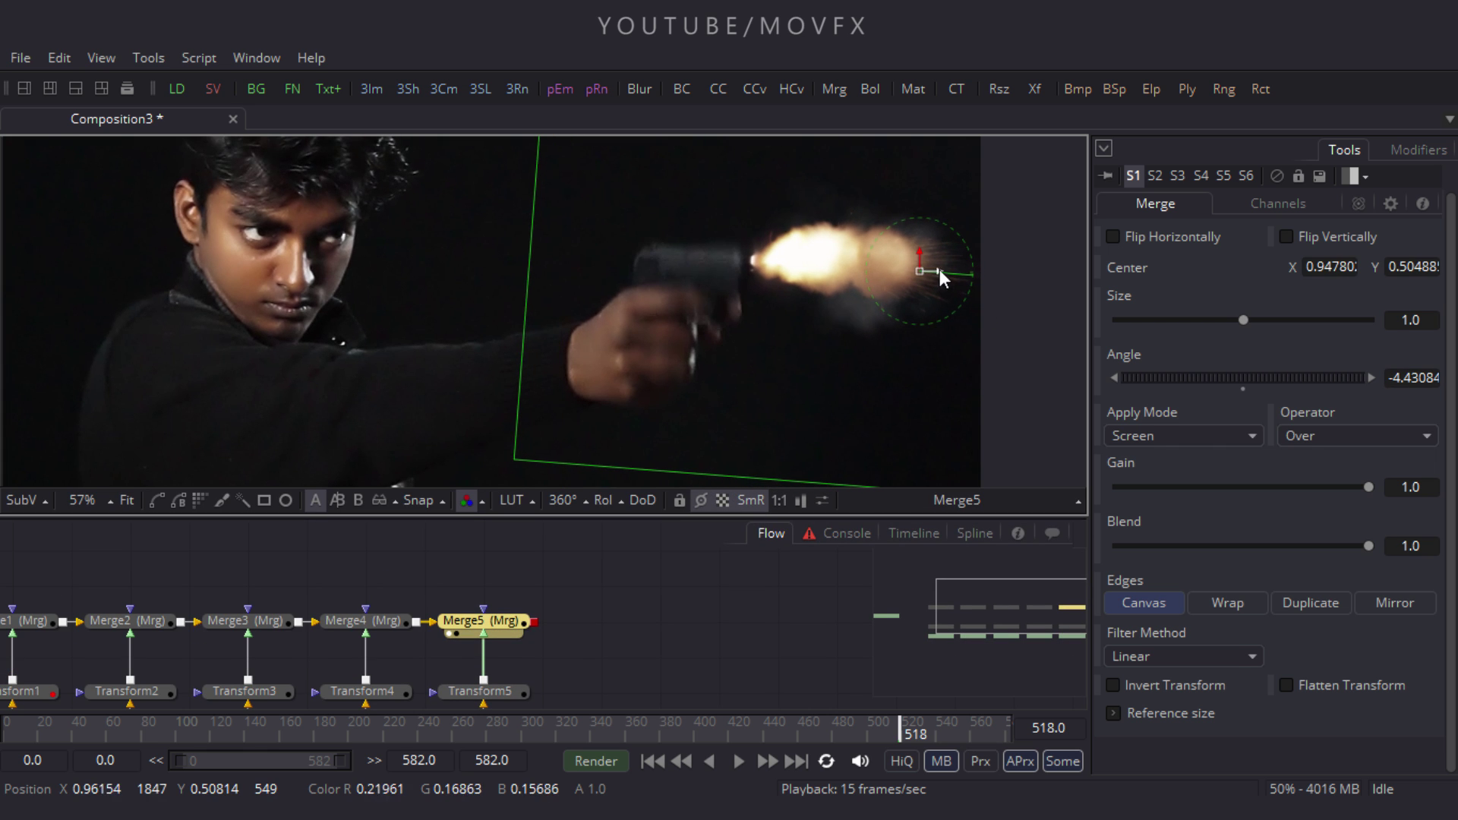
left_click_drag(929, 322, 931, 322)
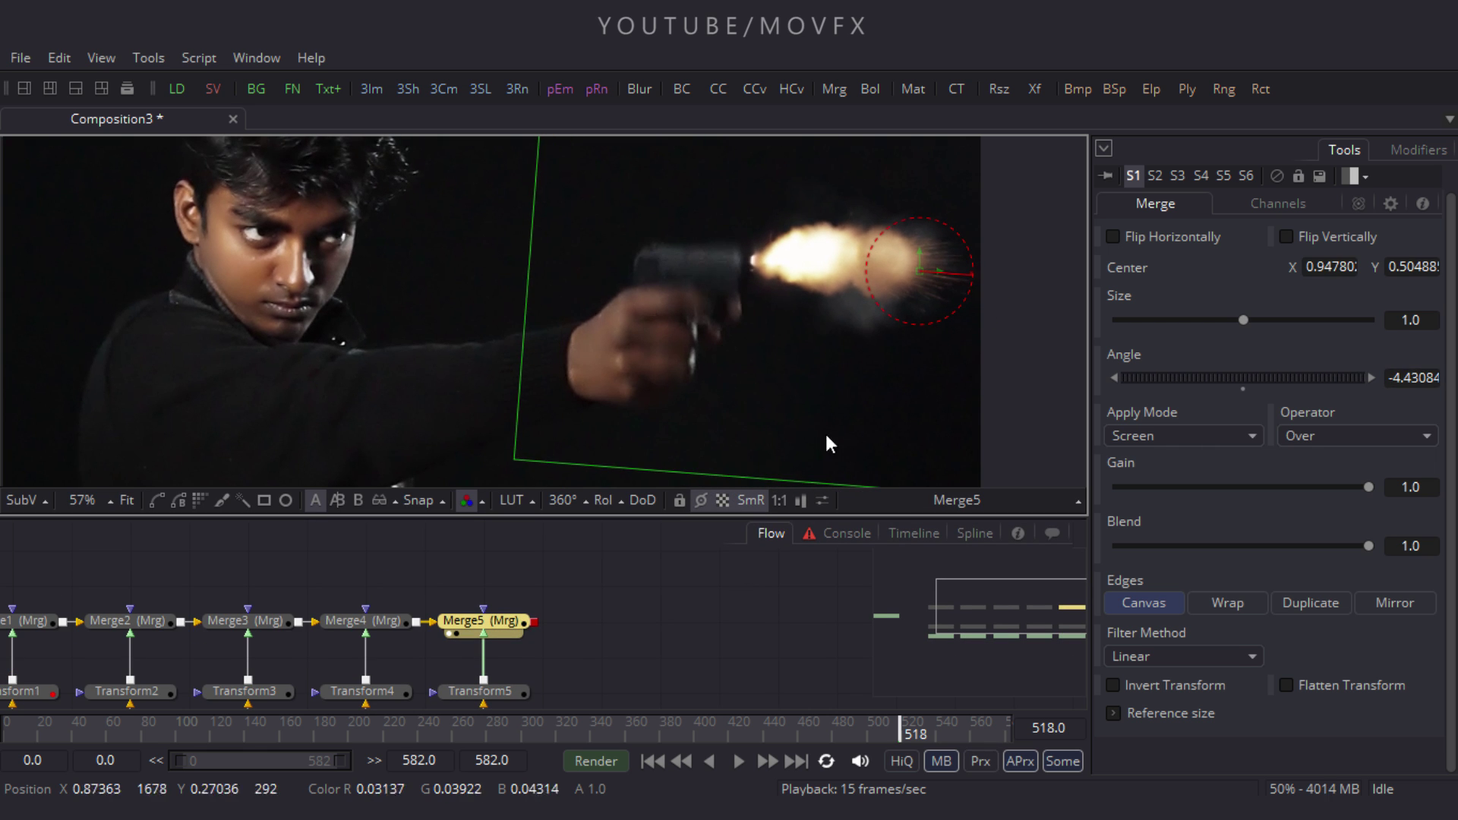
left_click(729, 561)
scroll(668, 313, "down", 3)
key("ctrl+f")
left_click_drag(531, 518, 532, 491)
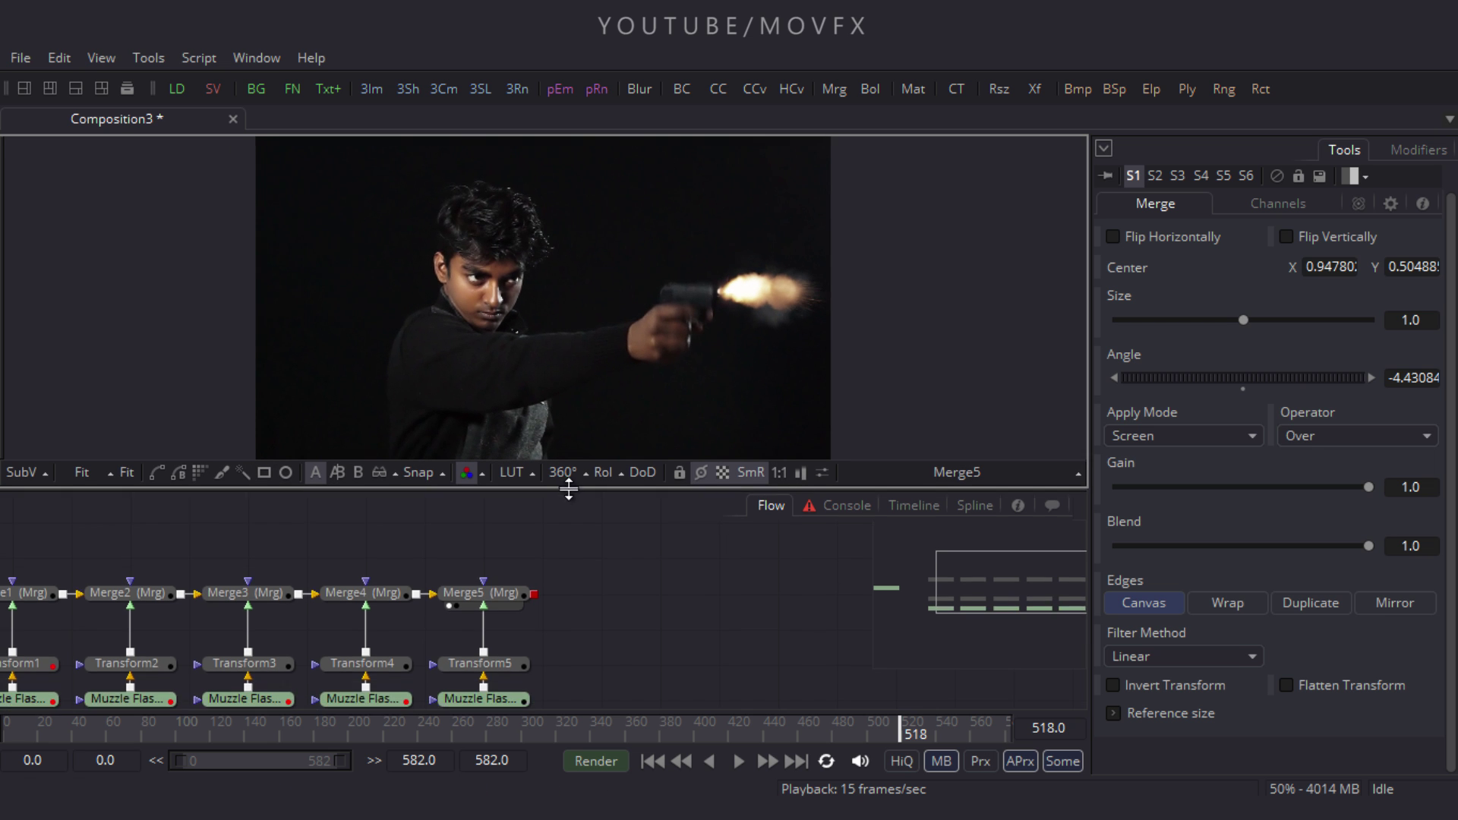
left_click(46, 614)
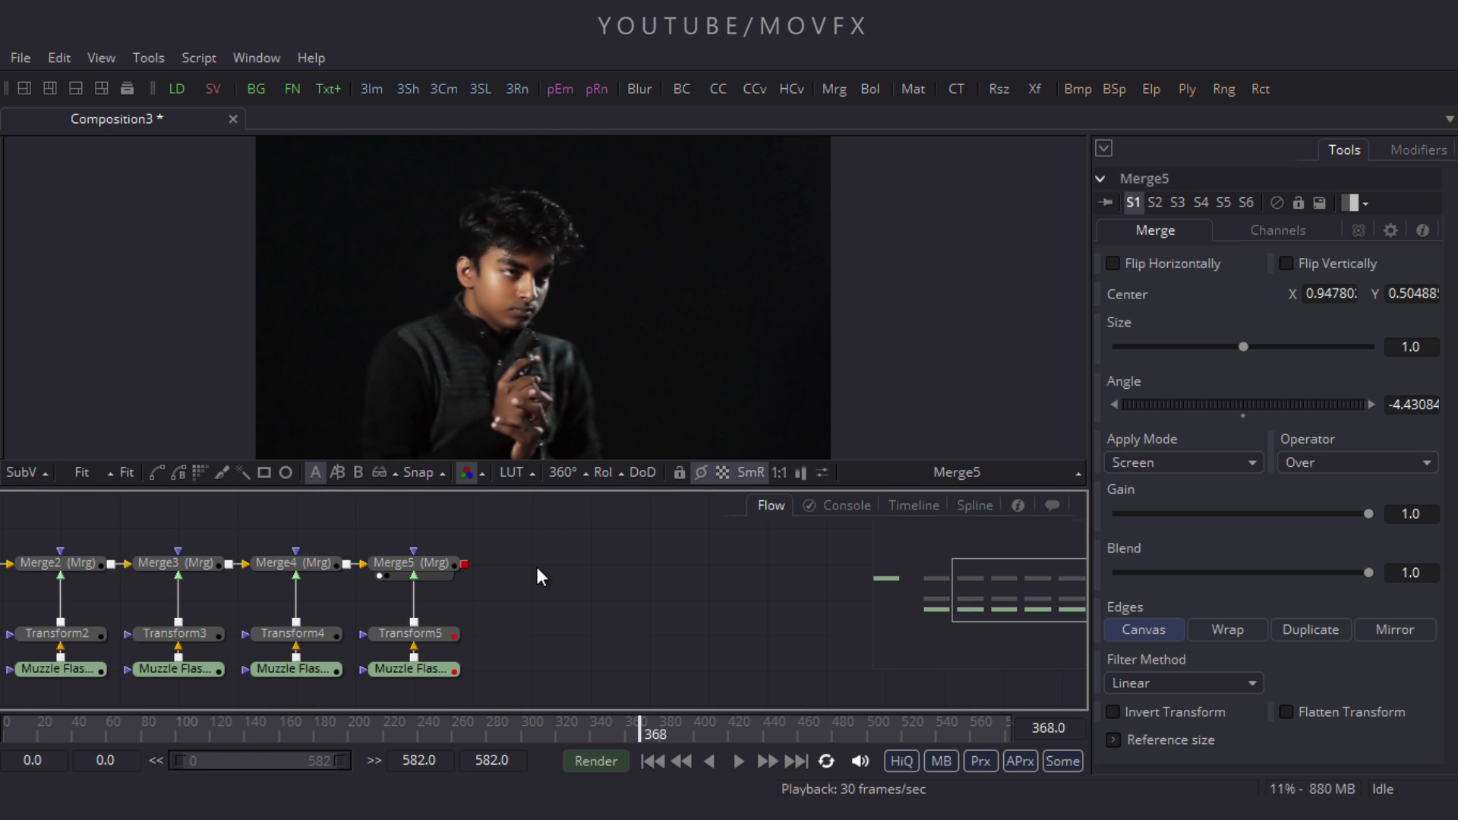
Add a Color Corrector after Merge5, place it at the end of the node chain and show its output in the viewer
left_click(423, 568)
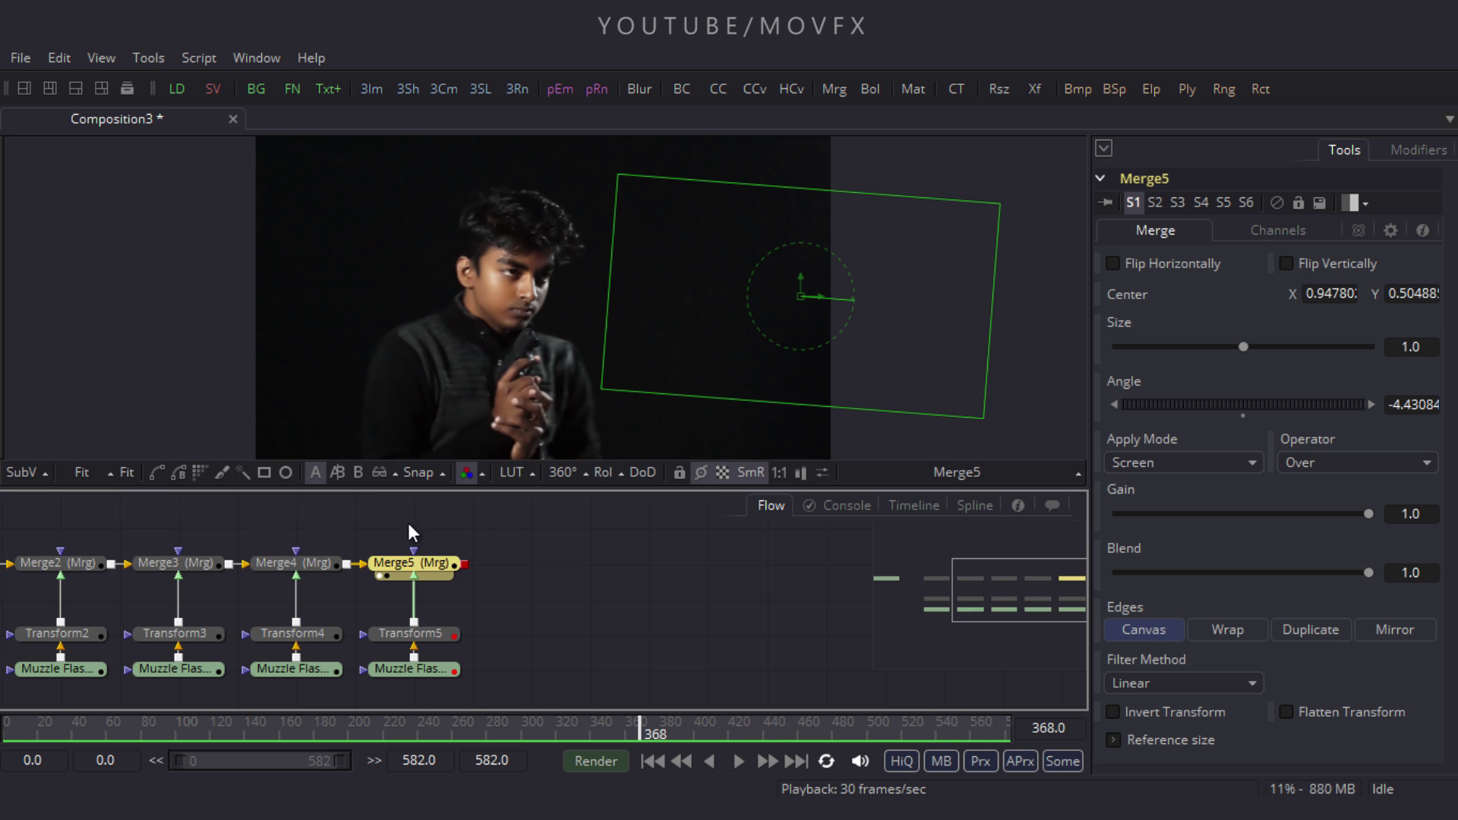
left_click(146, 59)
mouse_move(167, 141)
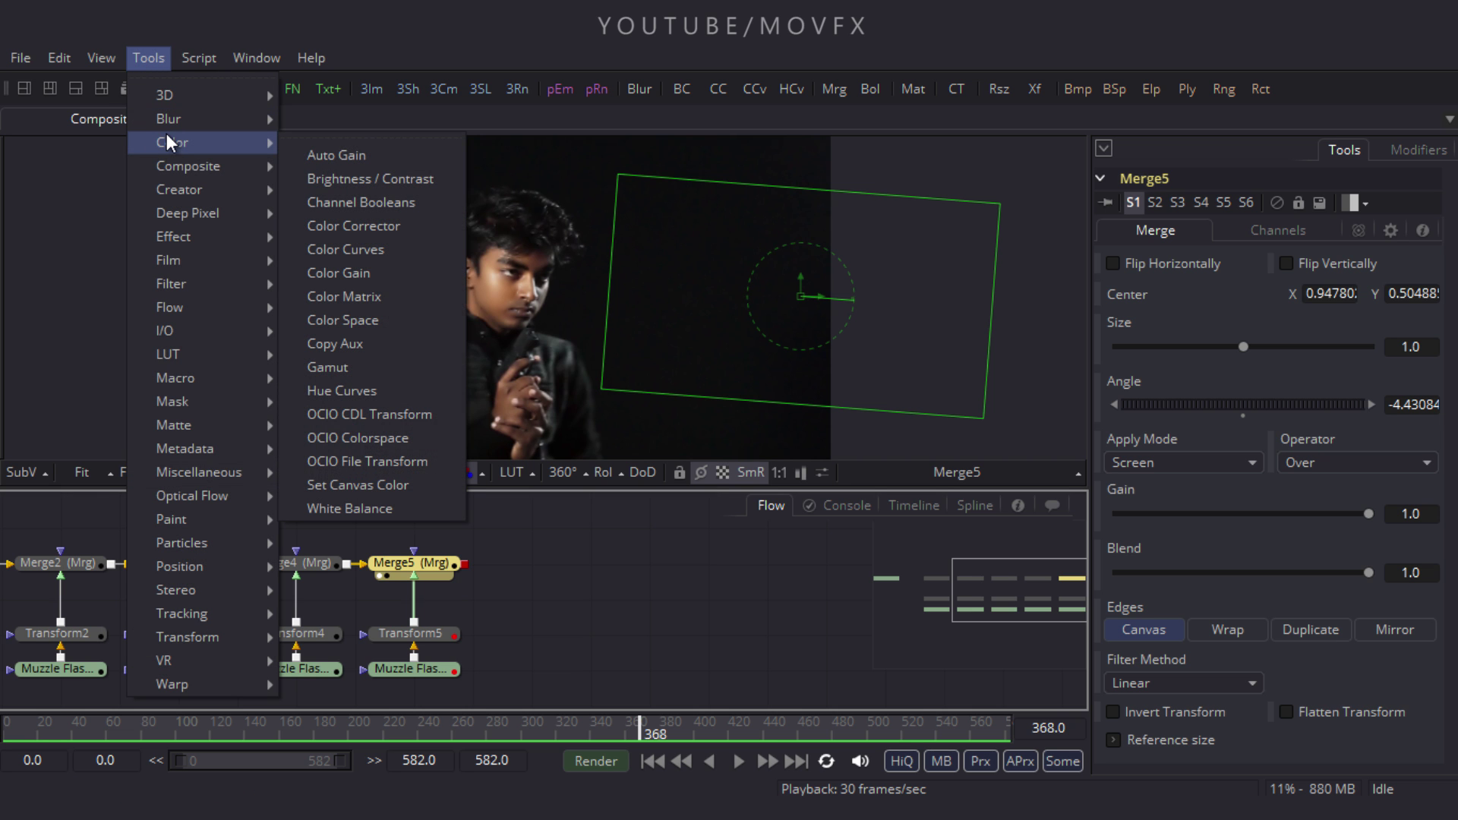
left_click(366, 232)
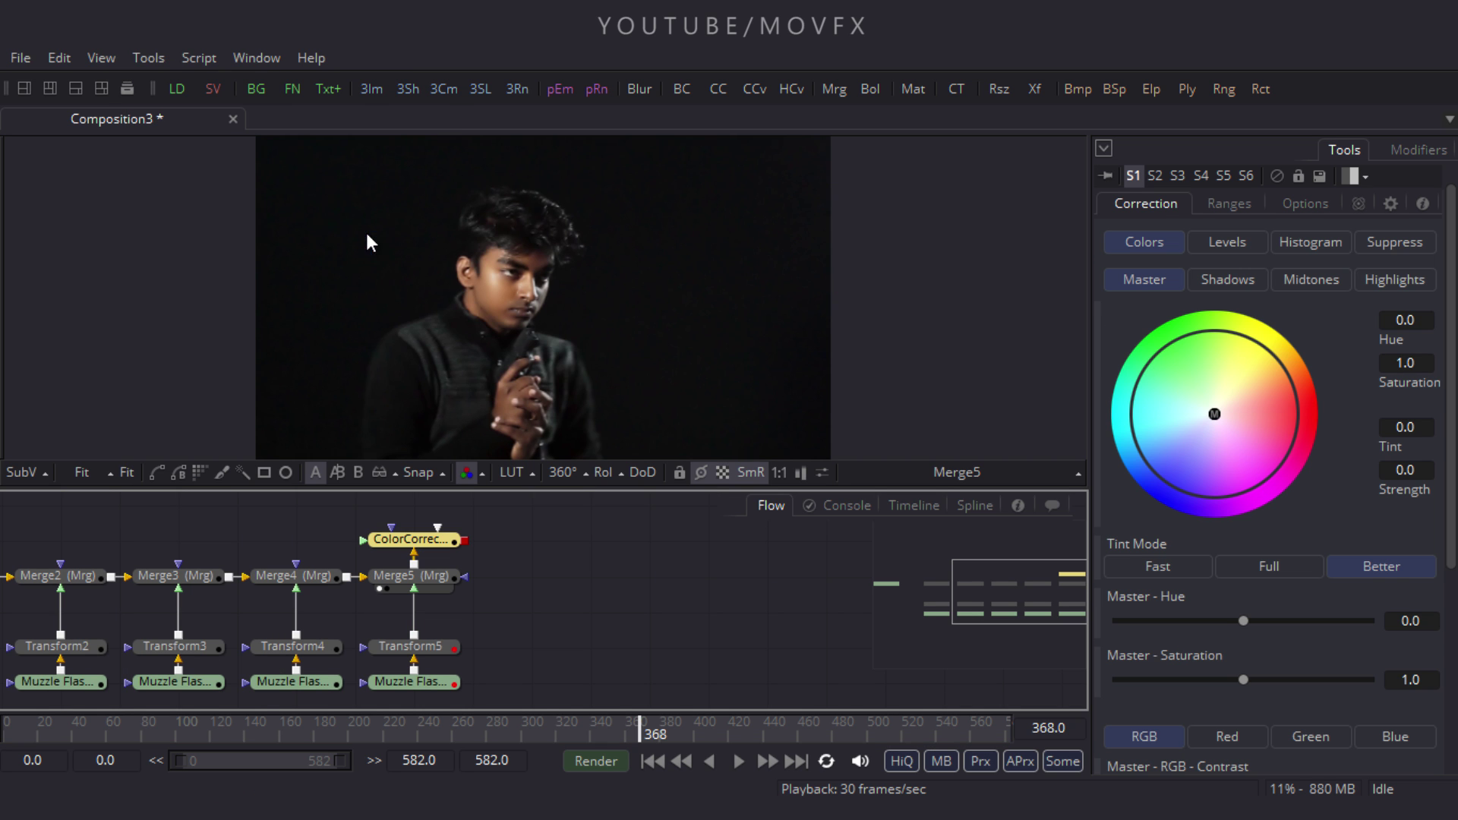
left_click_drag(408, 537, 588, 575)
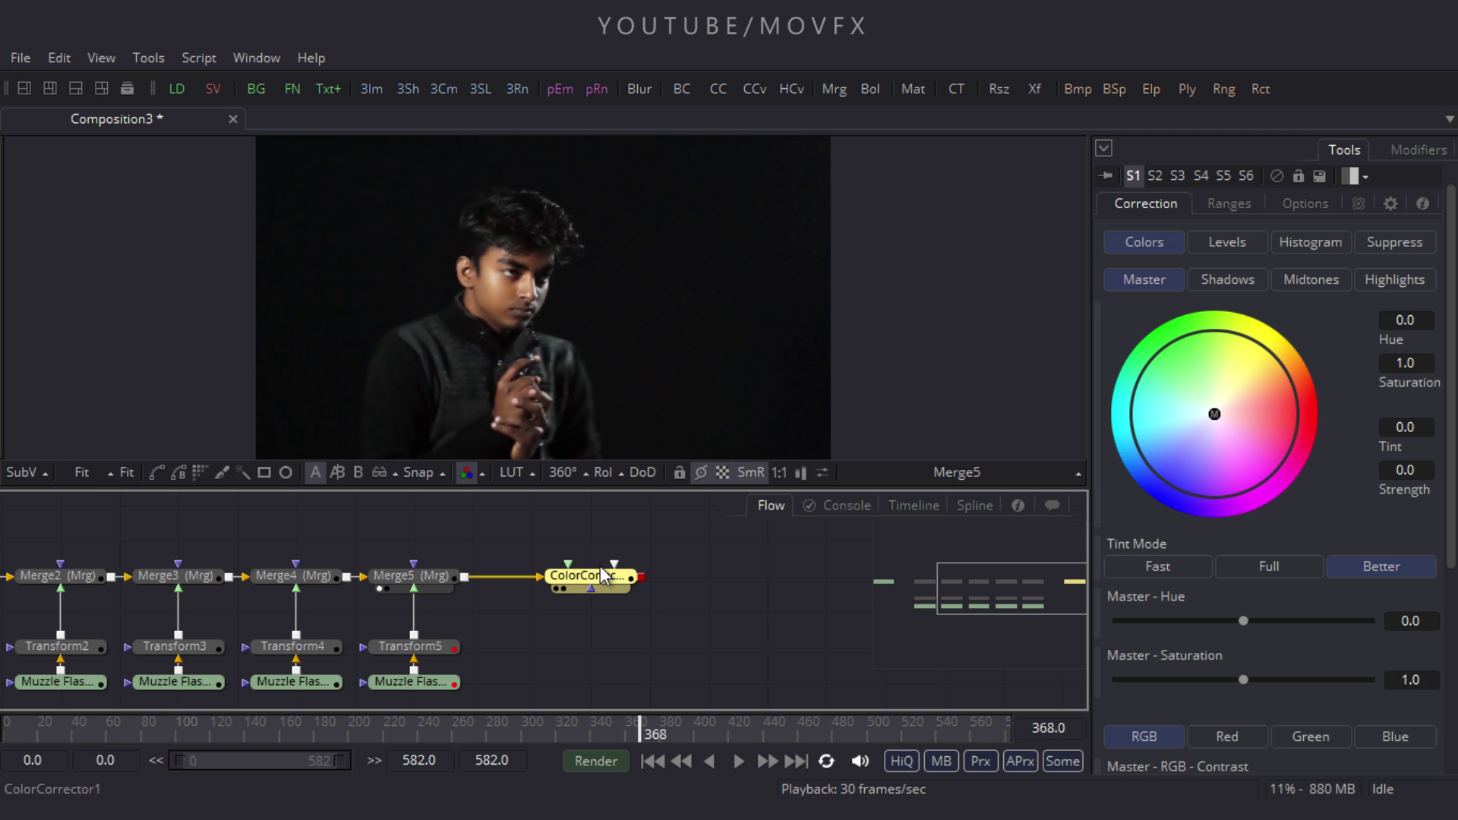
left_click_drag(757, 586, 615, 593)
left_click_drag(448, 582, 512, 385)
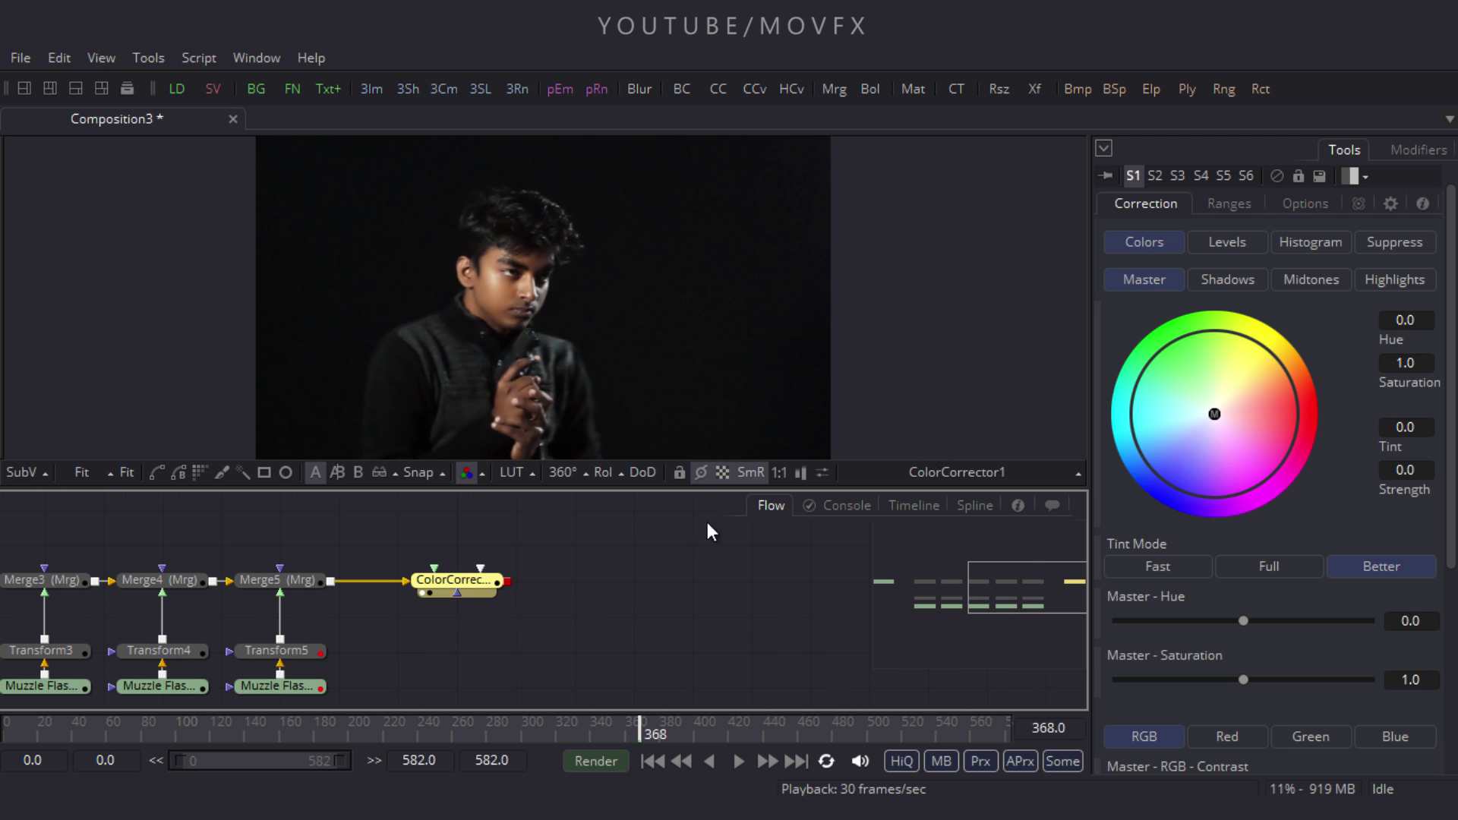
Set the Color Corrector's master saturation to 0.8
scroll(1452, 393, "down", 5)
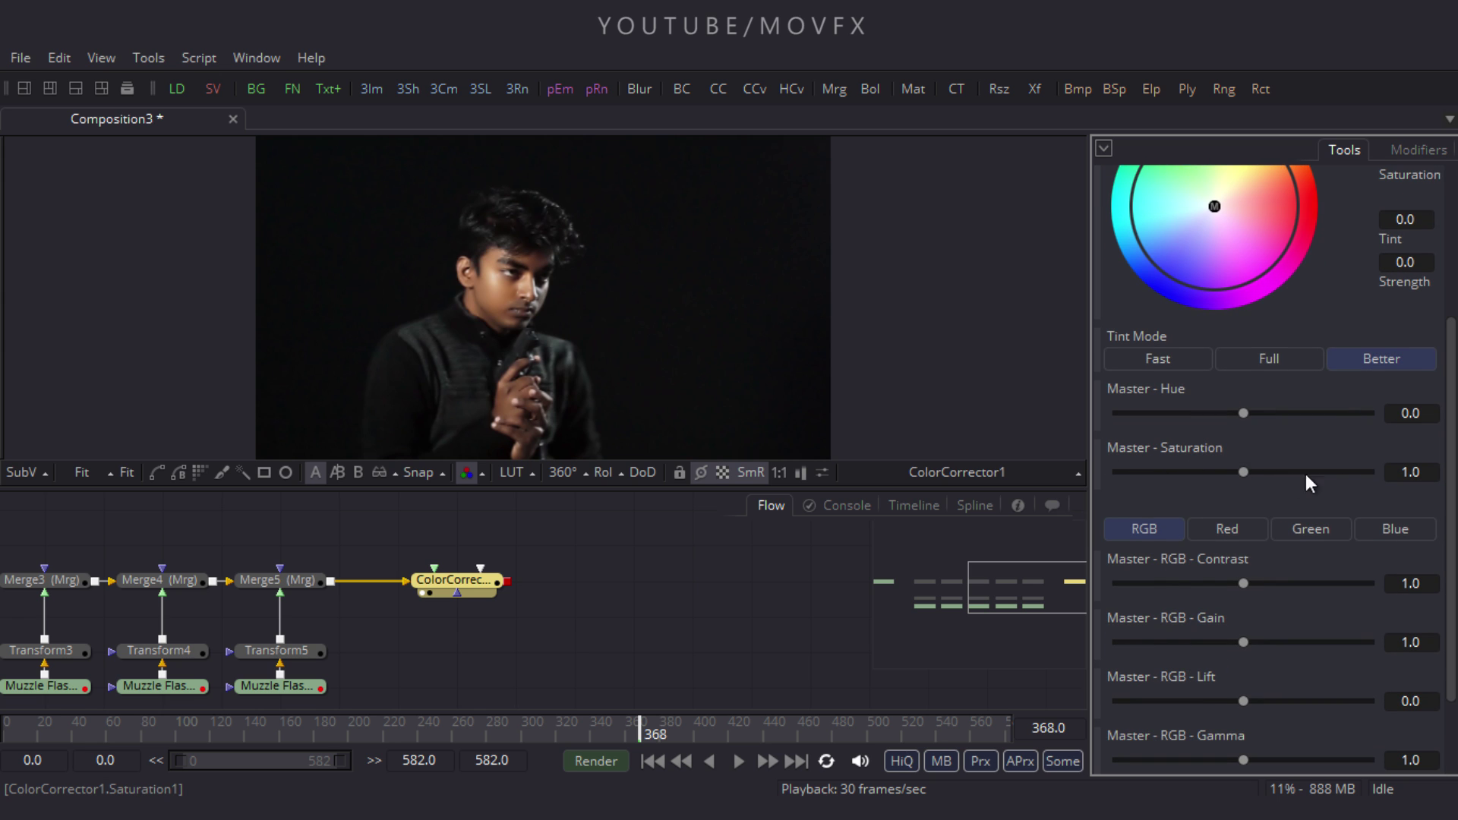
left_click(1414, 472)
type("0.8")
key("Tab")
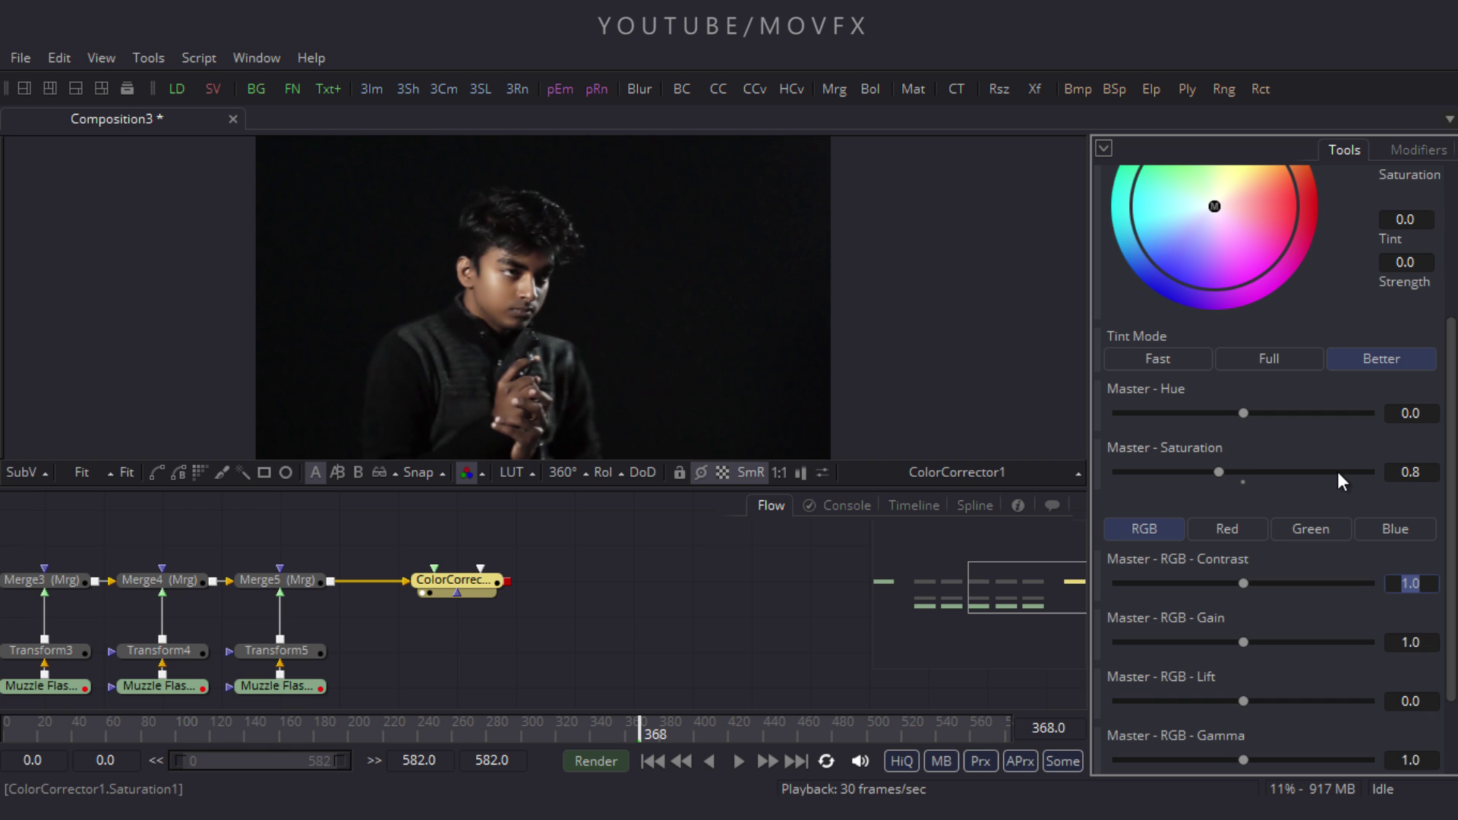
Lower the Color Corrector's master RGB lift slightly and enlarge the viewer area
scroll(1455, 529, "down", 3)
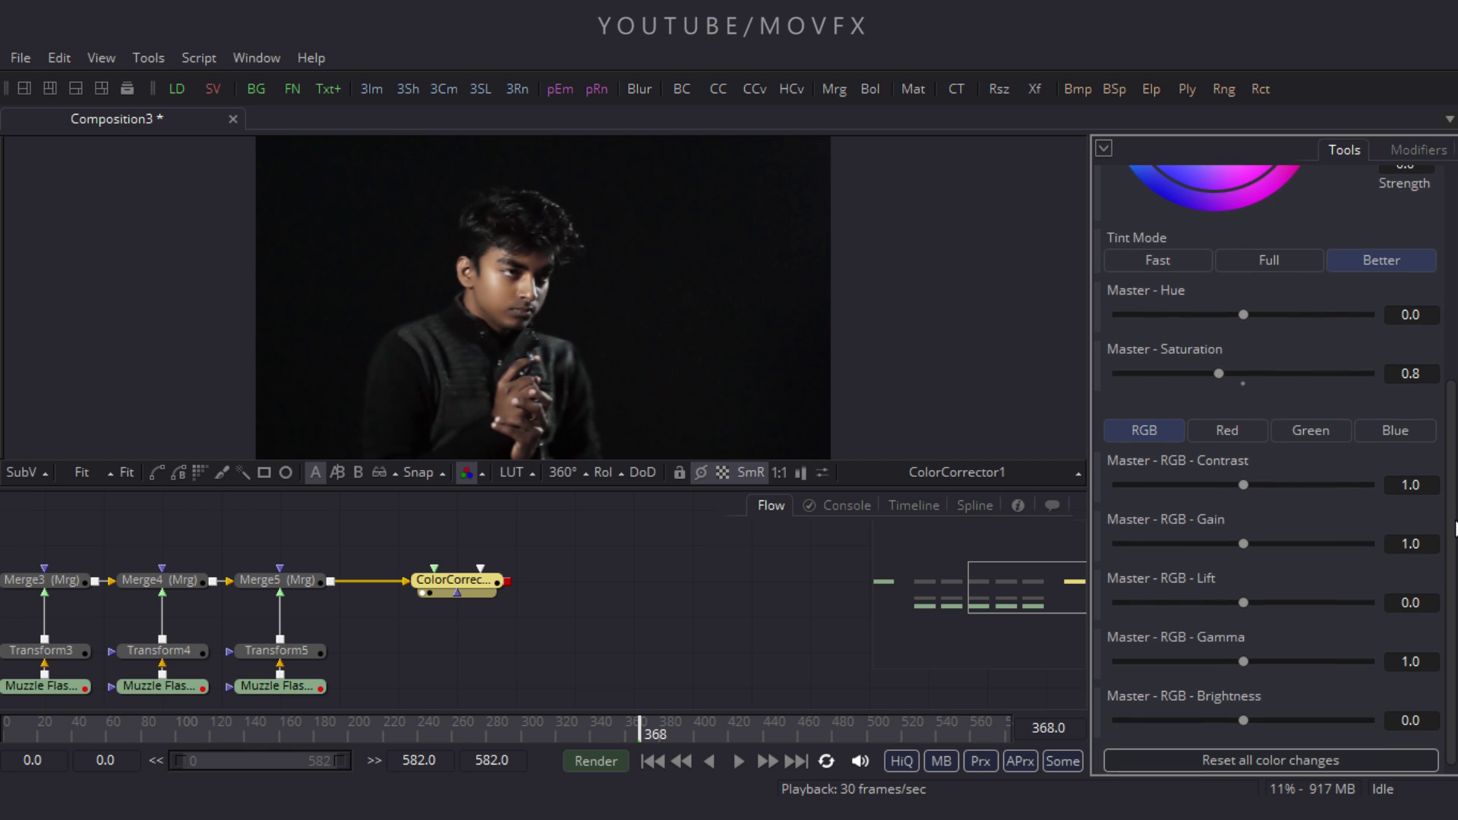
scroll(1456, 529, "down", 1)
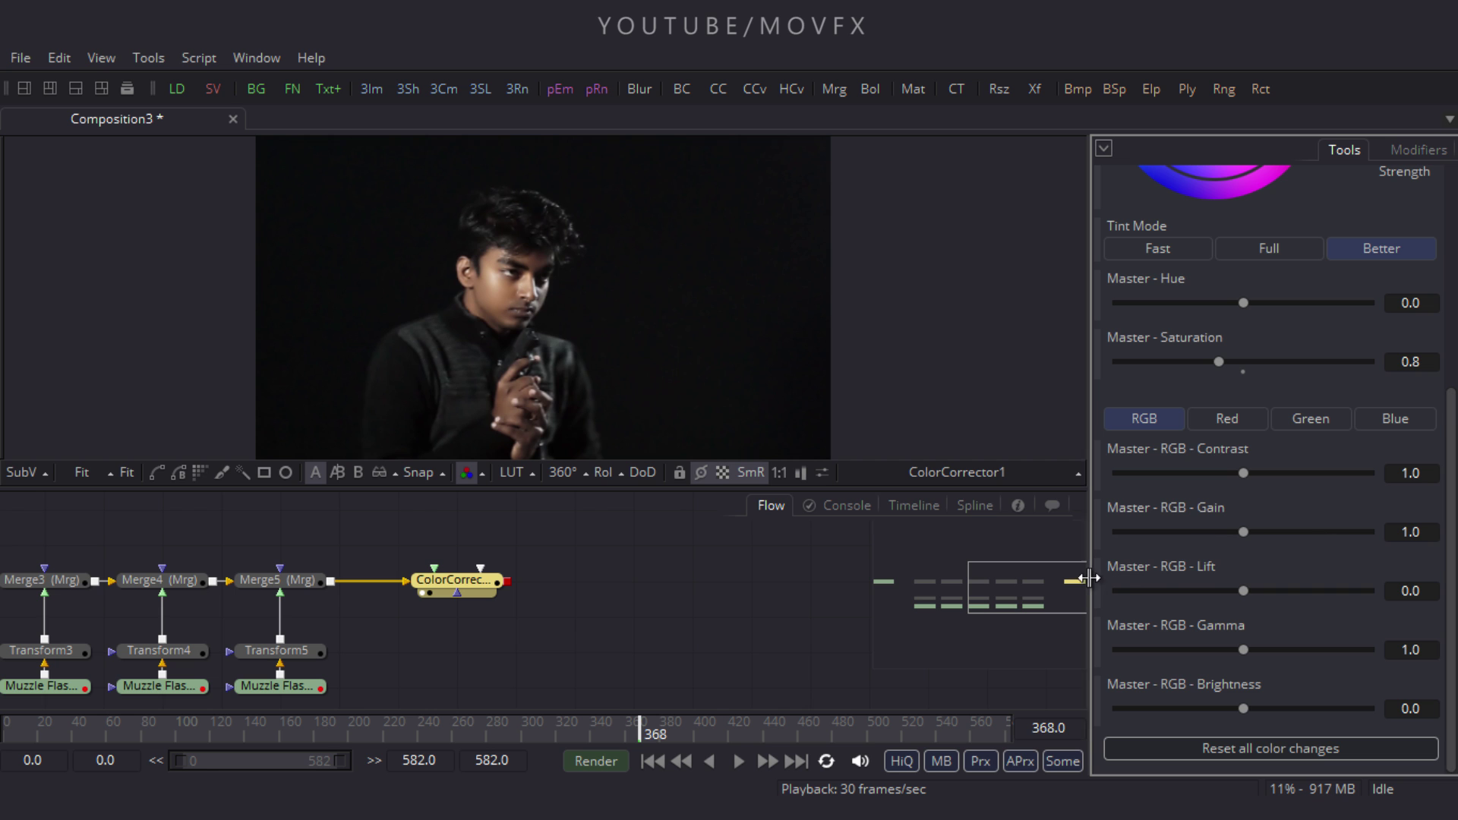
left_click_drag(1242, 593, 1235, 592)
left_click_drag(615, 489, 615, 544)
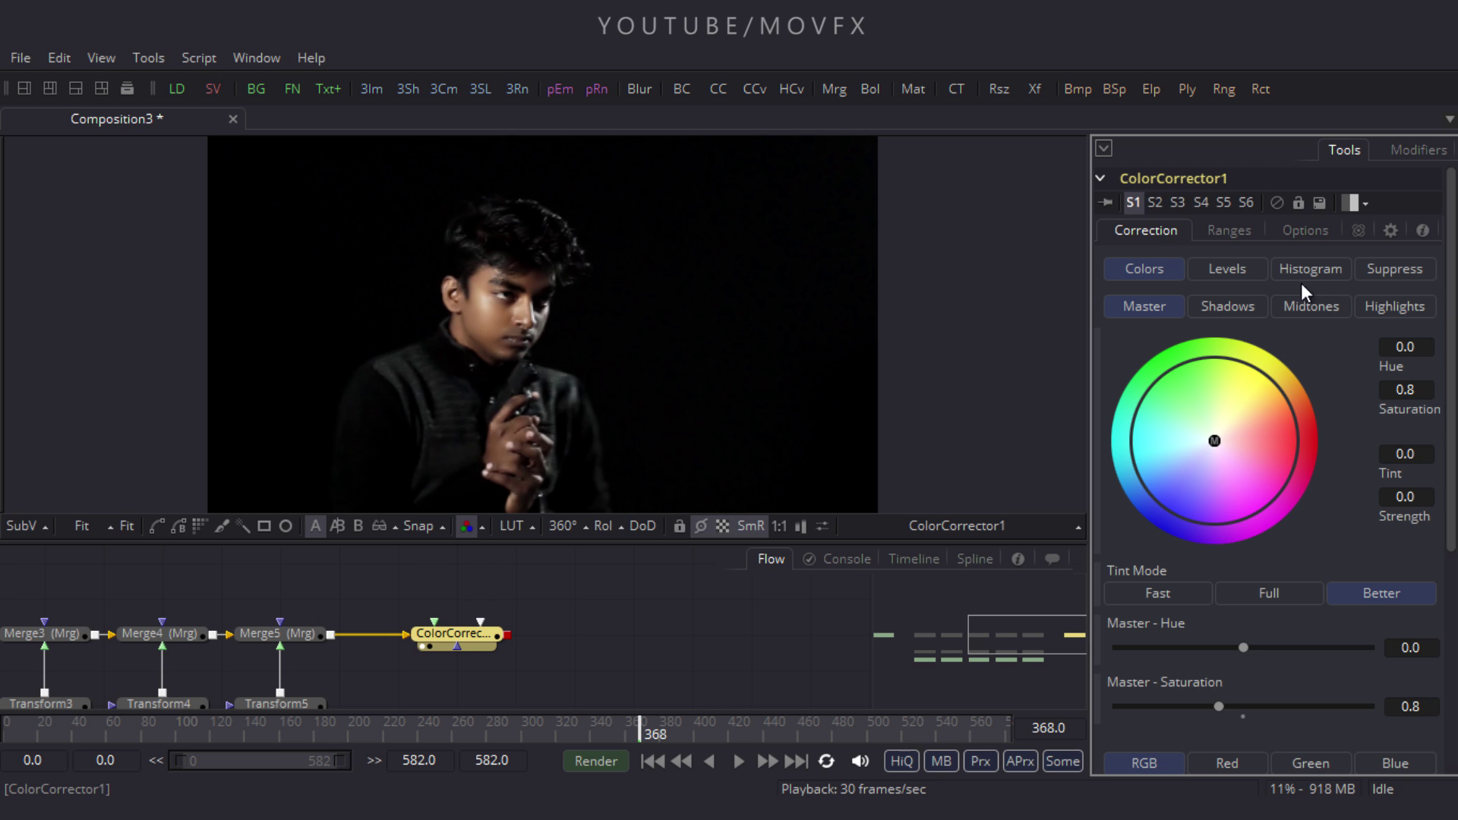
Raise the midpoint of the Color Corrector's master blue levels to about 1.235
left_click(1232, 272)
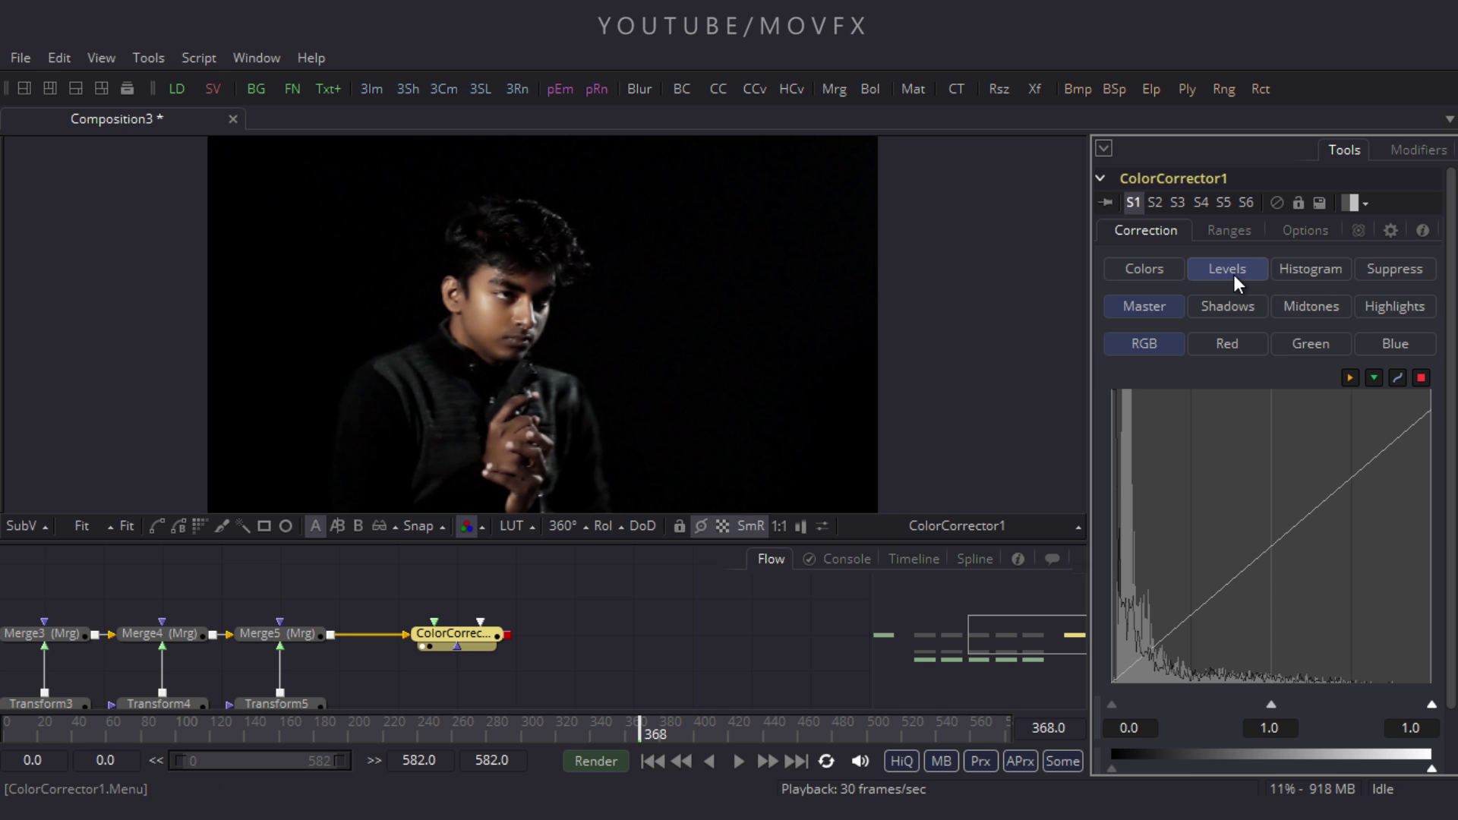
left_click(1369, 344)
scroll(1369, 344, "down", 2)
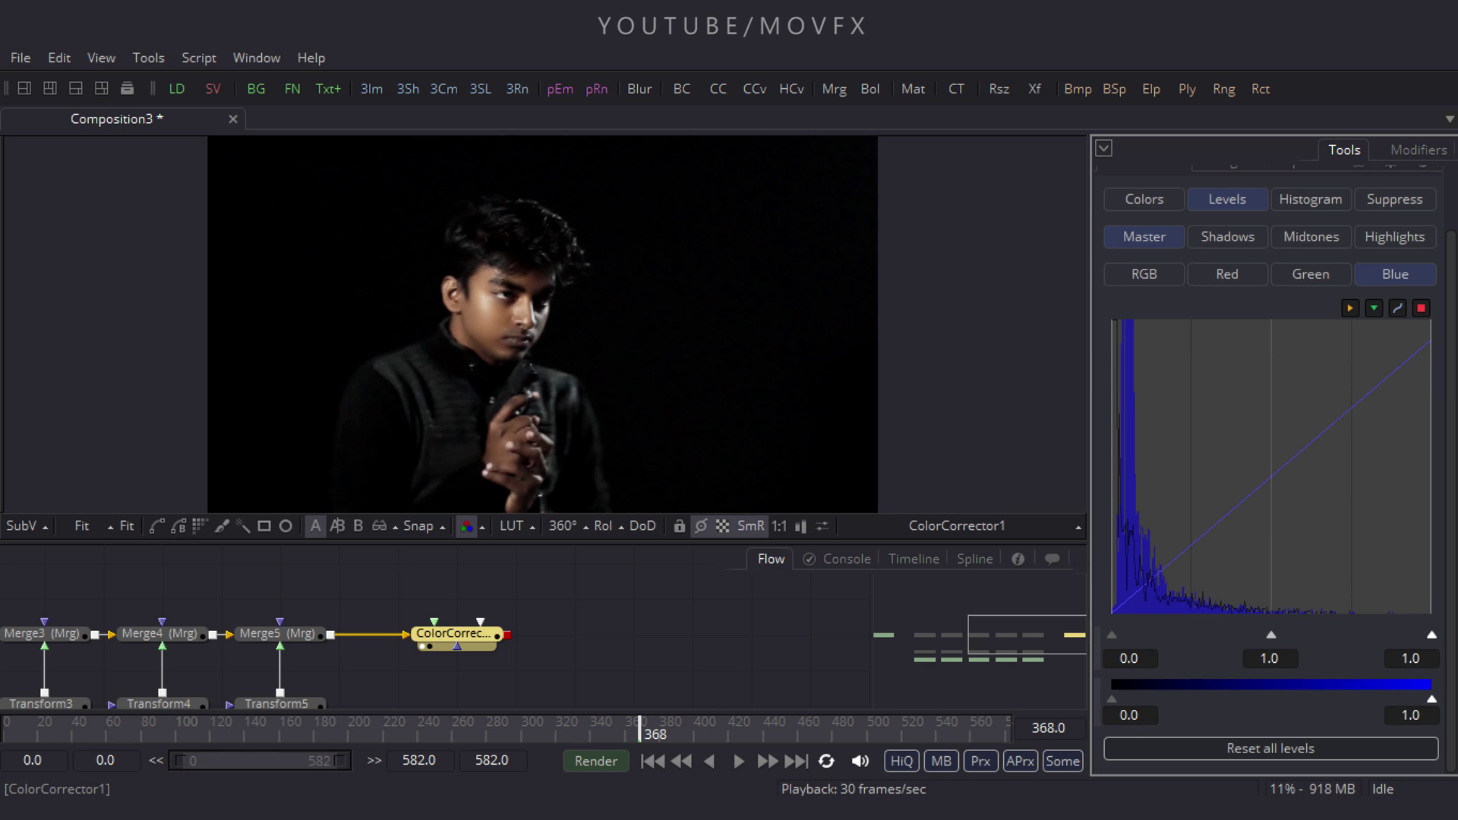
left_click_drag(1270, 637, 1249, 638)
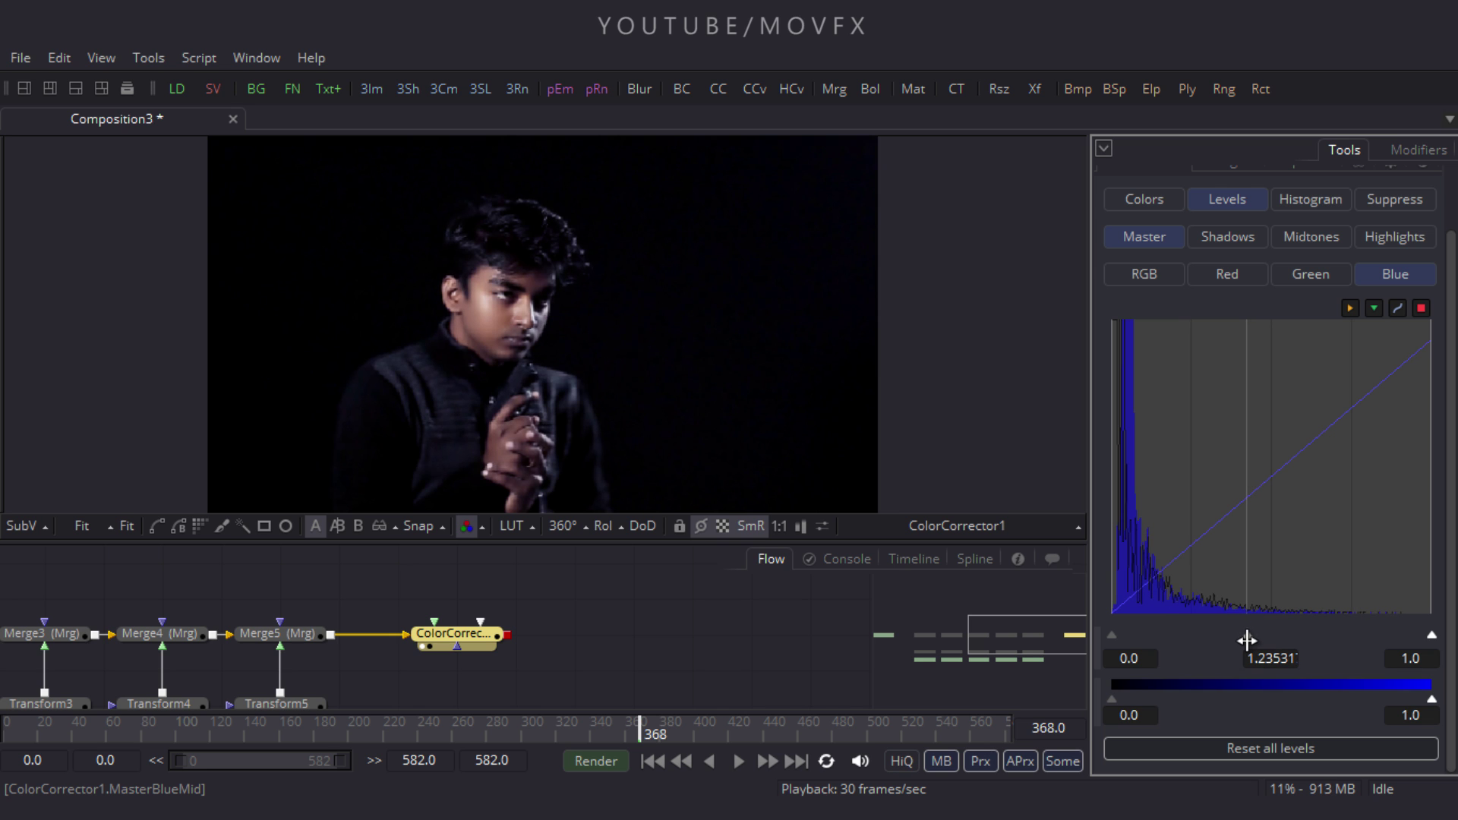
left_click(642, 627)
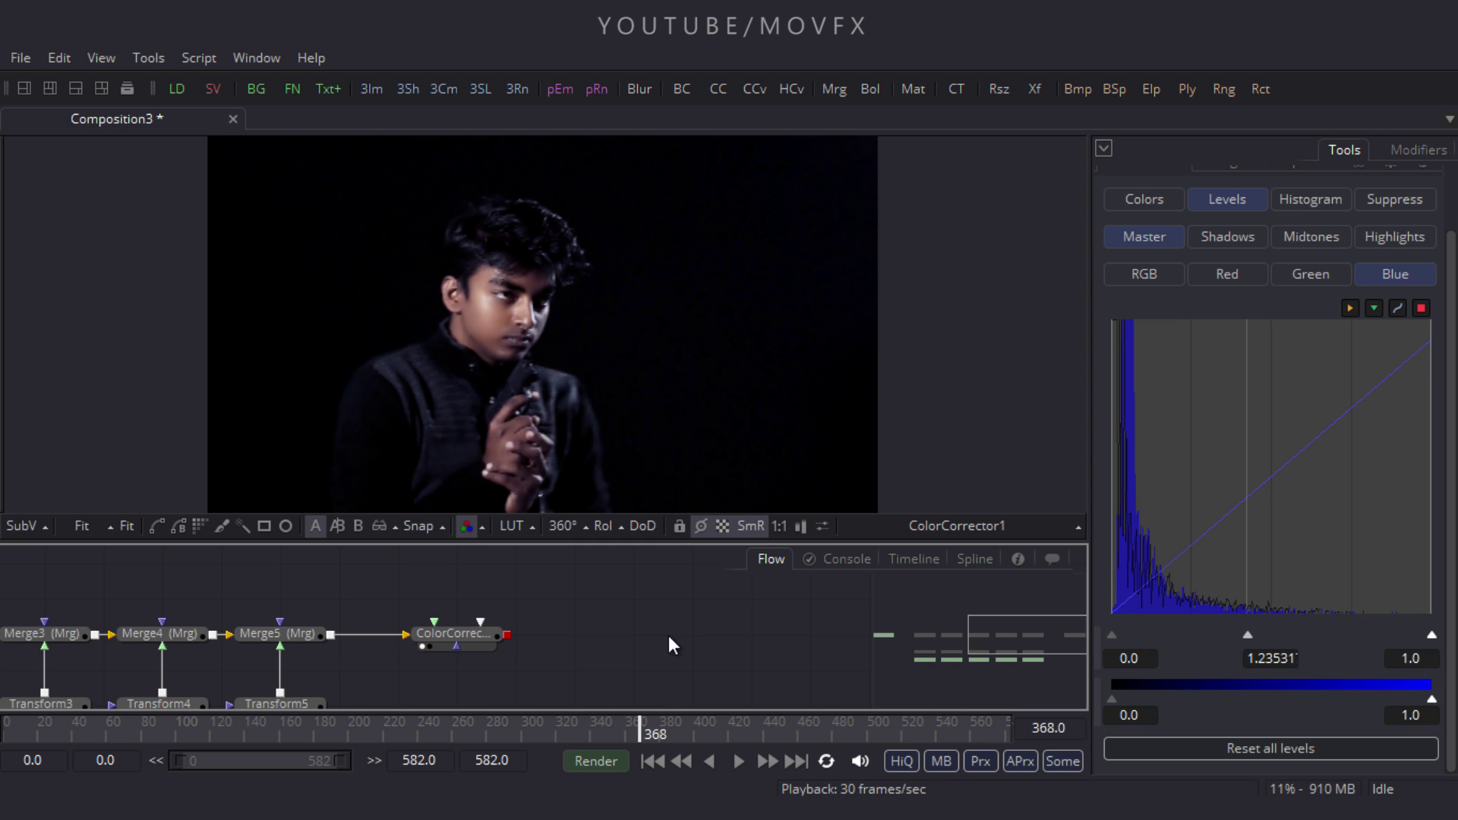
Switch to the Flash folder in File Explorer, import Flare.PSD into the node flow and place it below the chain's end
left_click_drag(678, 646, 604, 595)
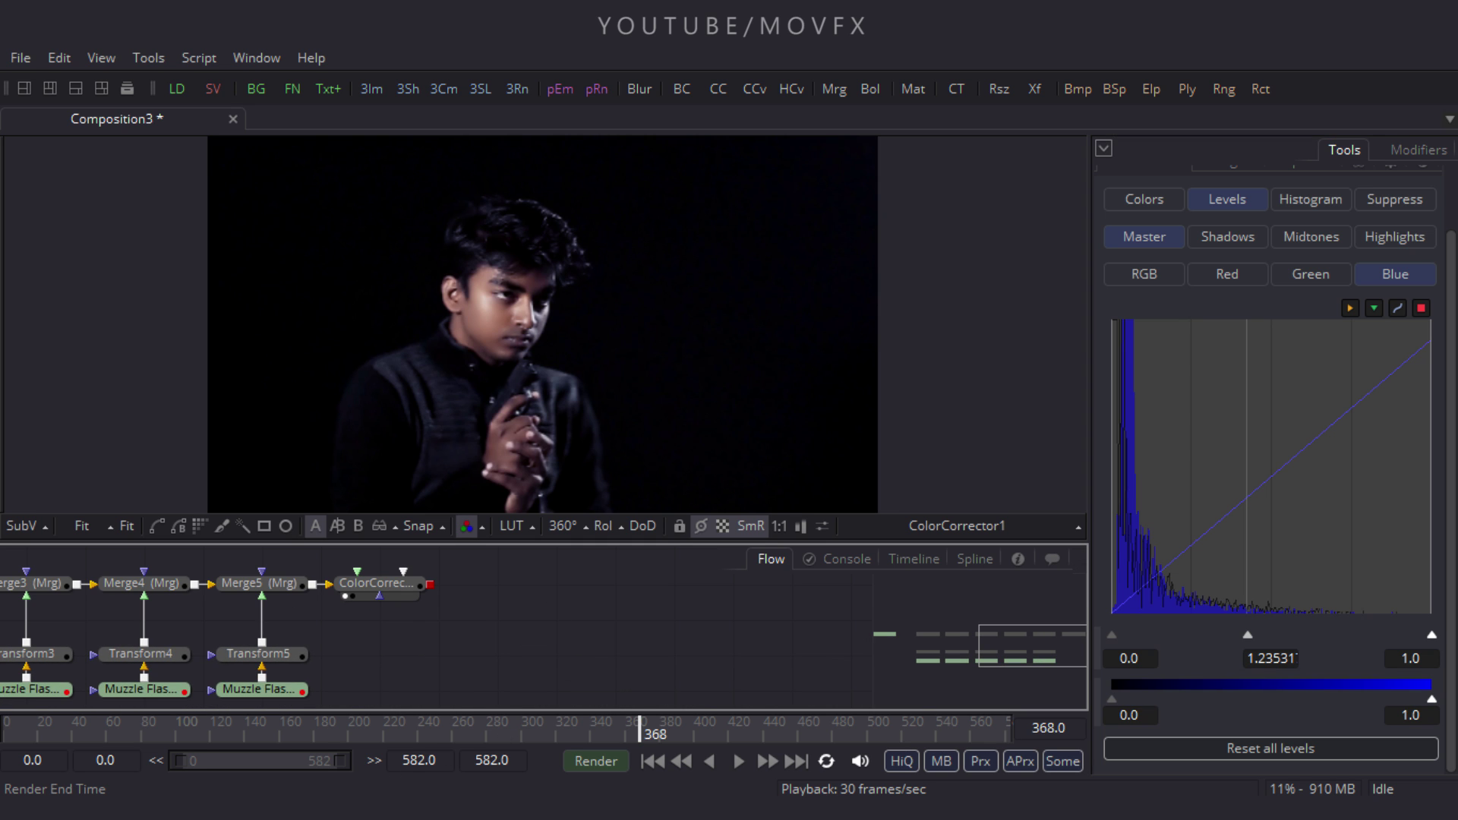
key("alt+Tab")
left_click_drag(763, 376, 439, 644)
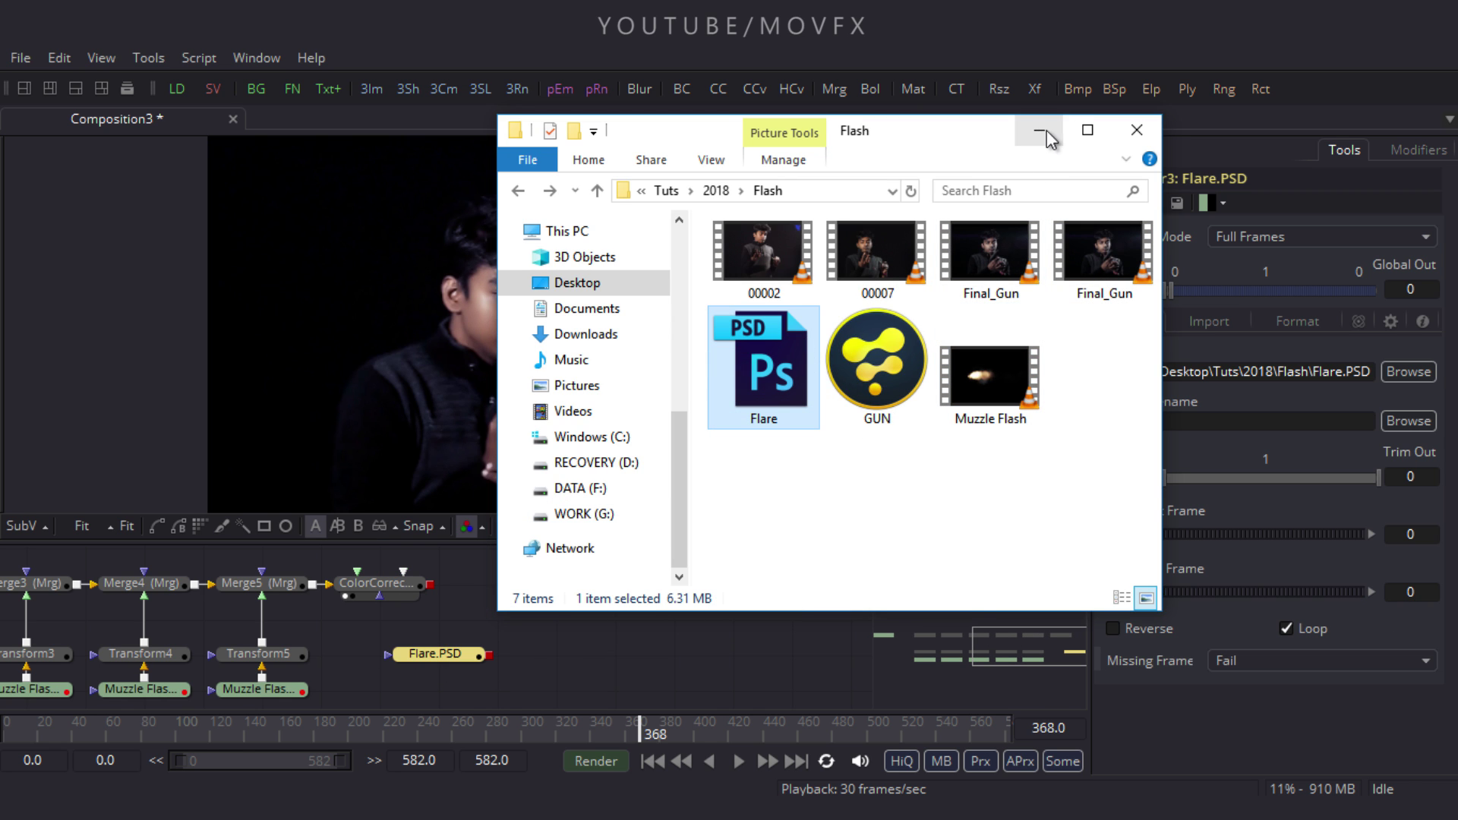
left_click(1046, 136)
left_click_drag(449, 655, 524, 653)
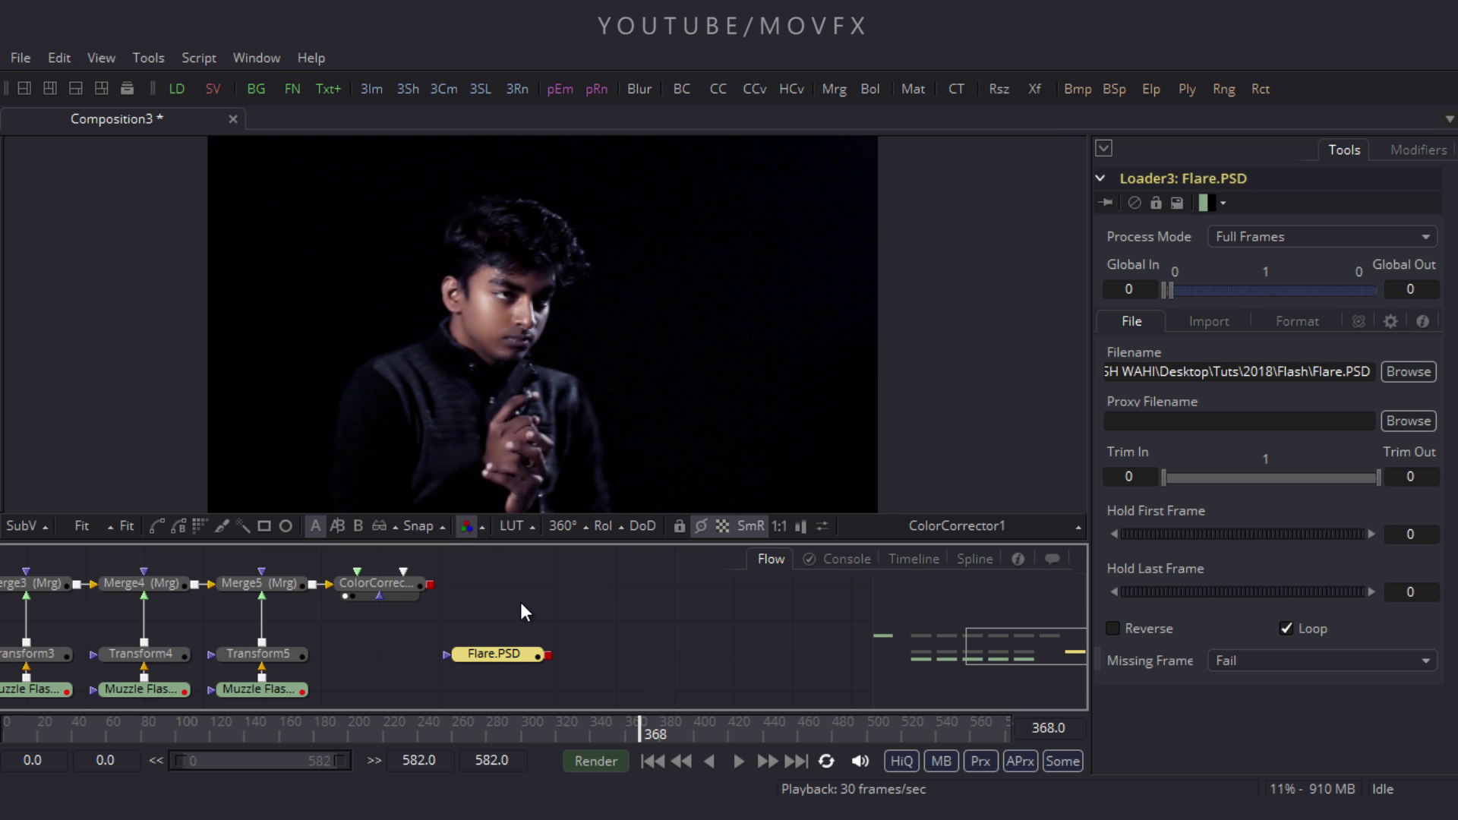
Add a Merge node with the flare as foreground and the Color Corrector as background, and show it in the viewer
left_click(833, 89)
left_click_drag(507, 615, 501, 577)
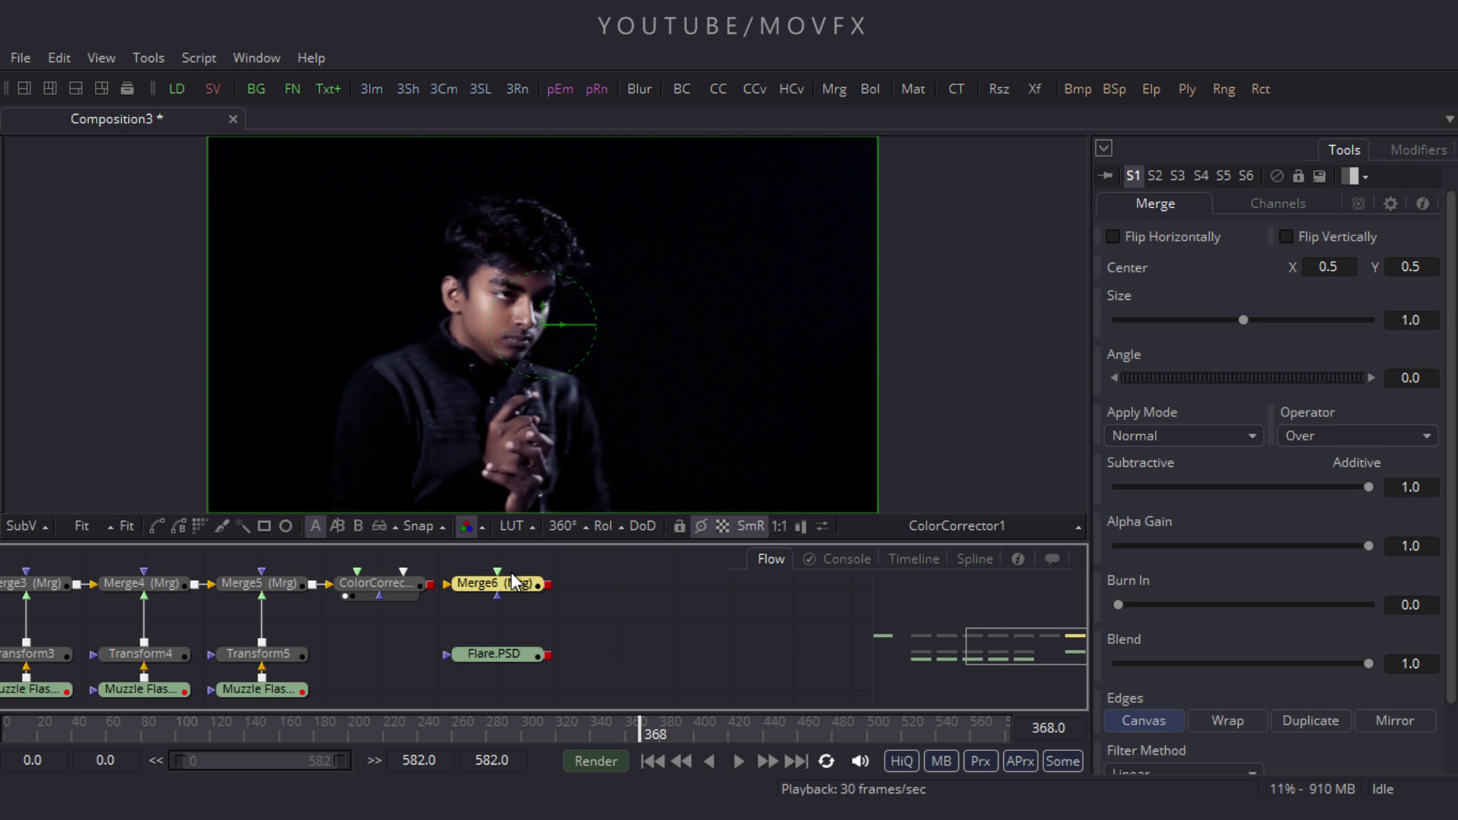
left_click_drag(500, 579, 483, 657)
left_click_drag(447, 584, 366, 581)
key("1")
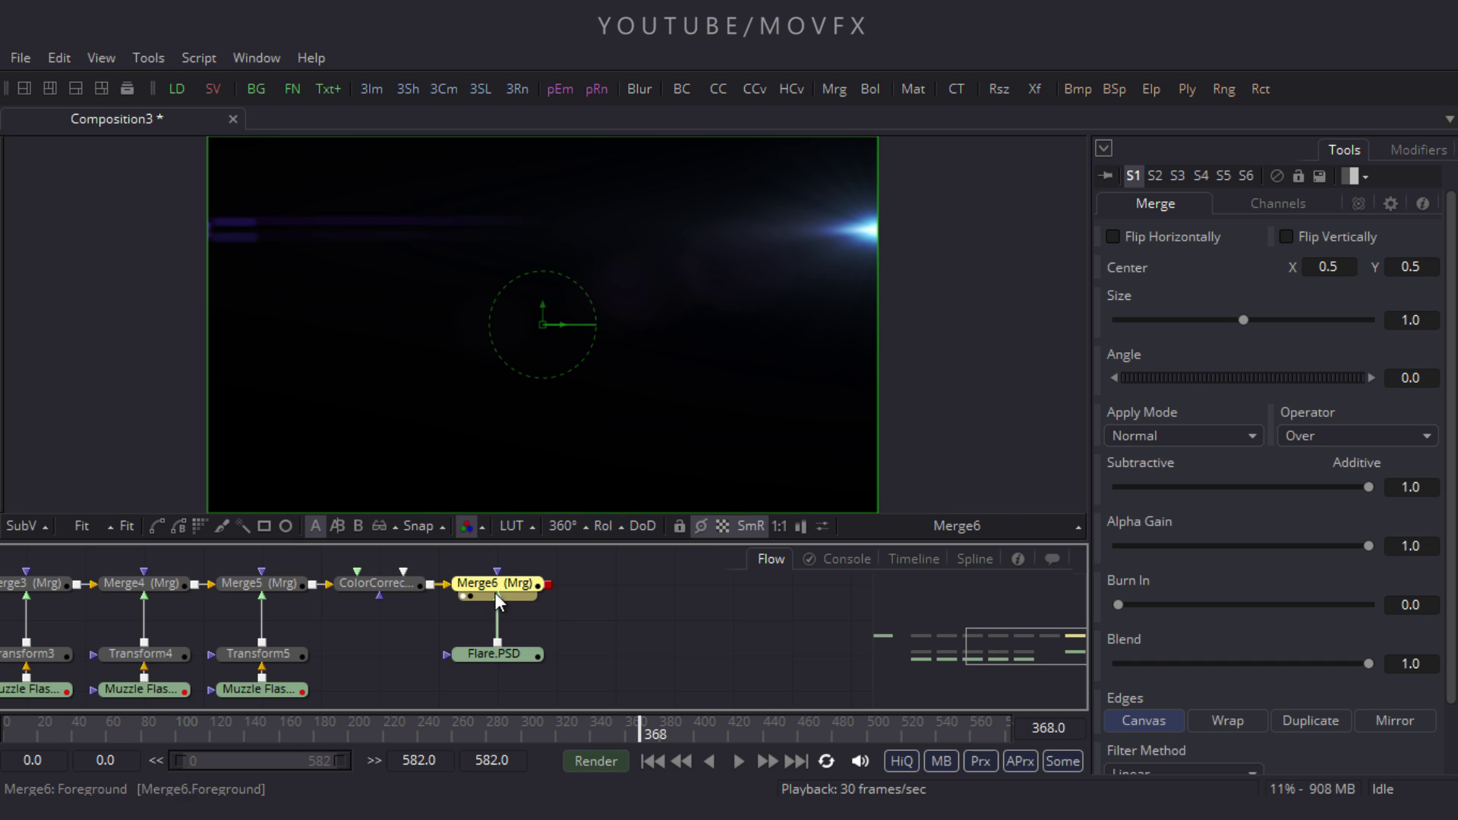
Set the apply mode of the flare's Merge6 to Screen
mouse_move(486, 592)
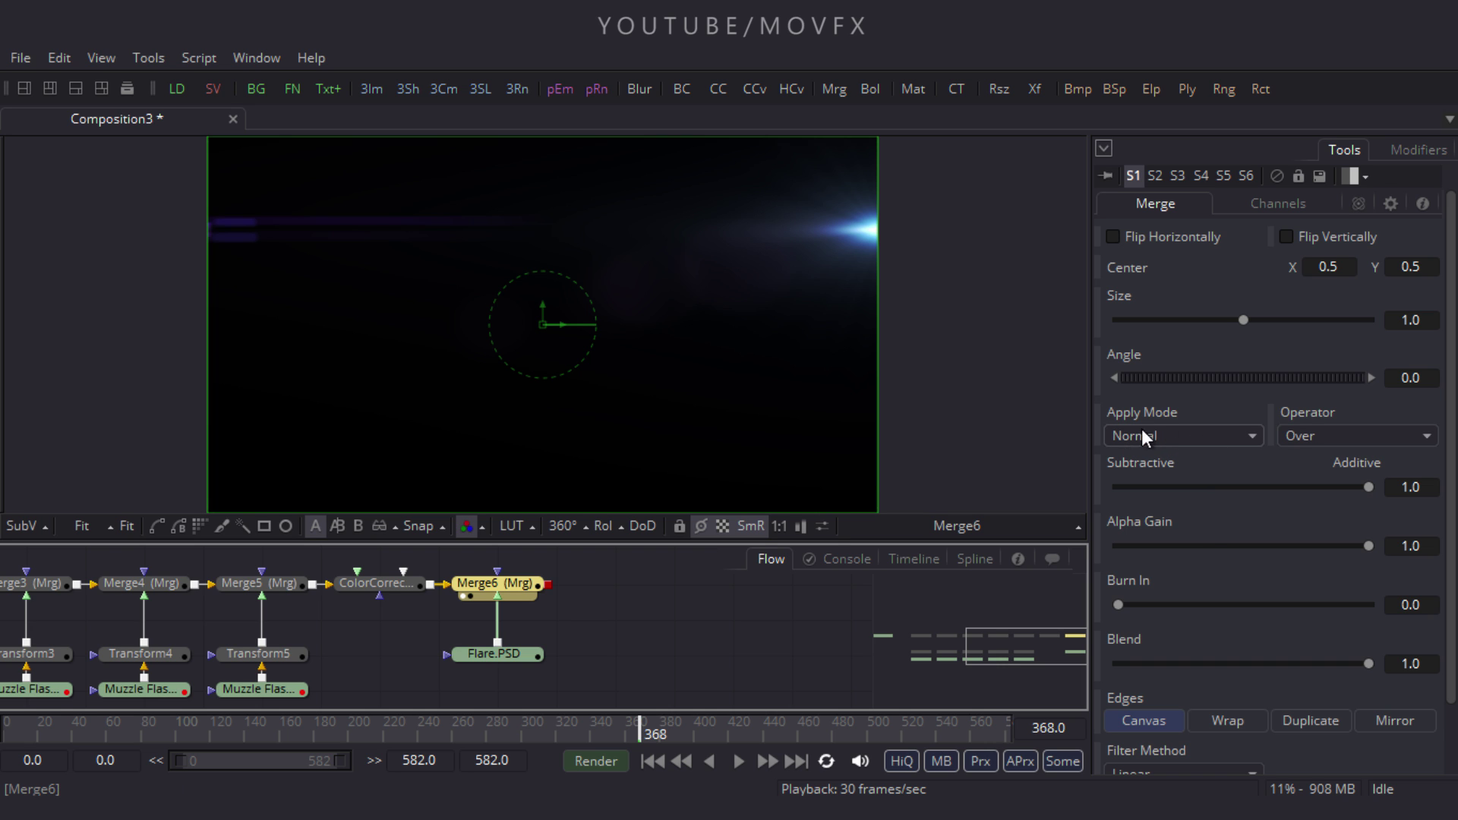
left_click(1183, 434)
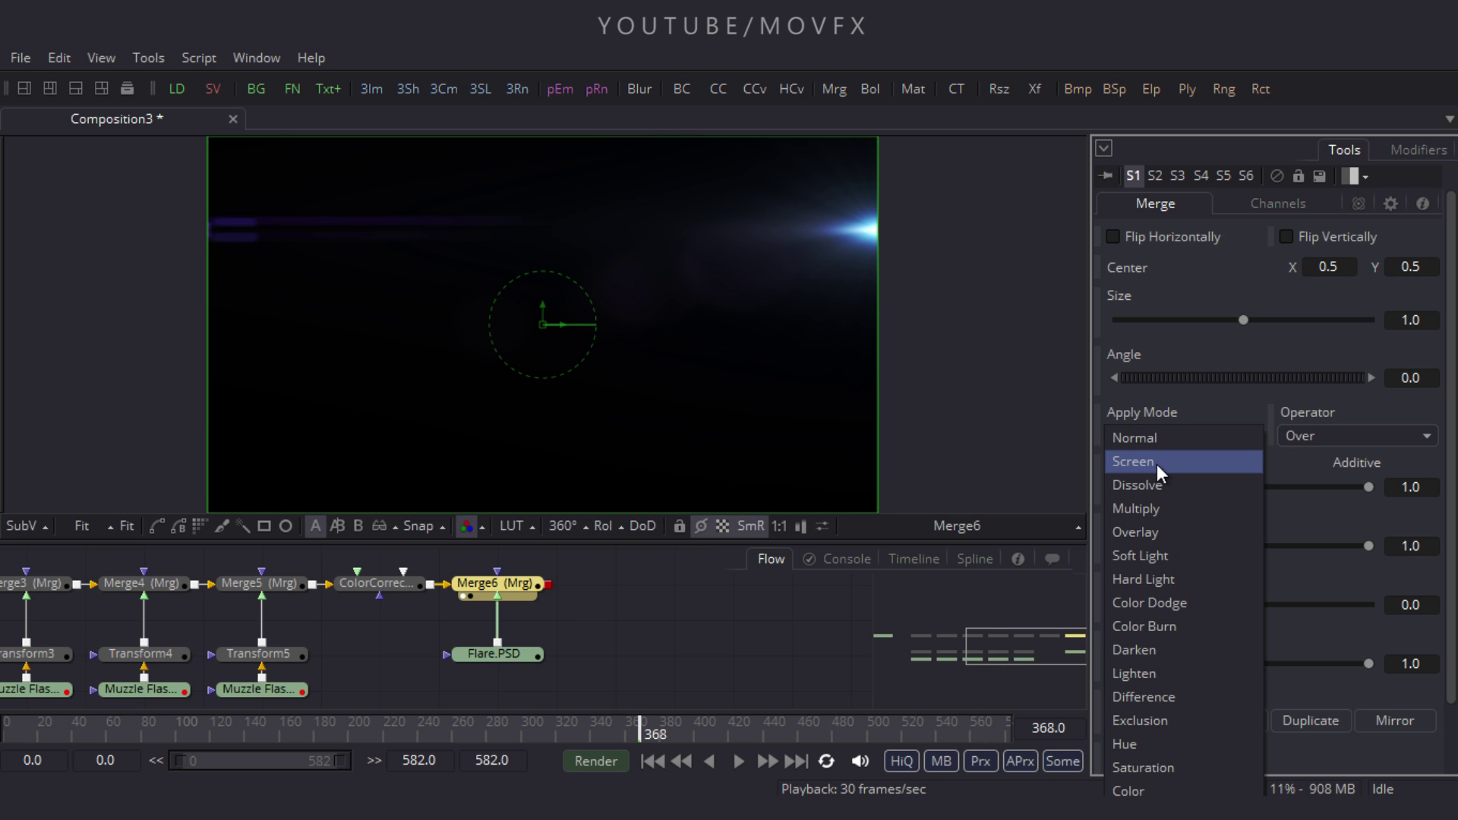
left_click(1156, 463)
Insert a Transform node between Flare.PSD and Merge6 and shift the flare horizontally to a center X of about 0.54
left_click_drag(489, 654, 482, 690)
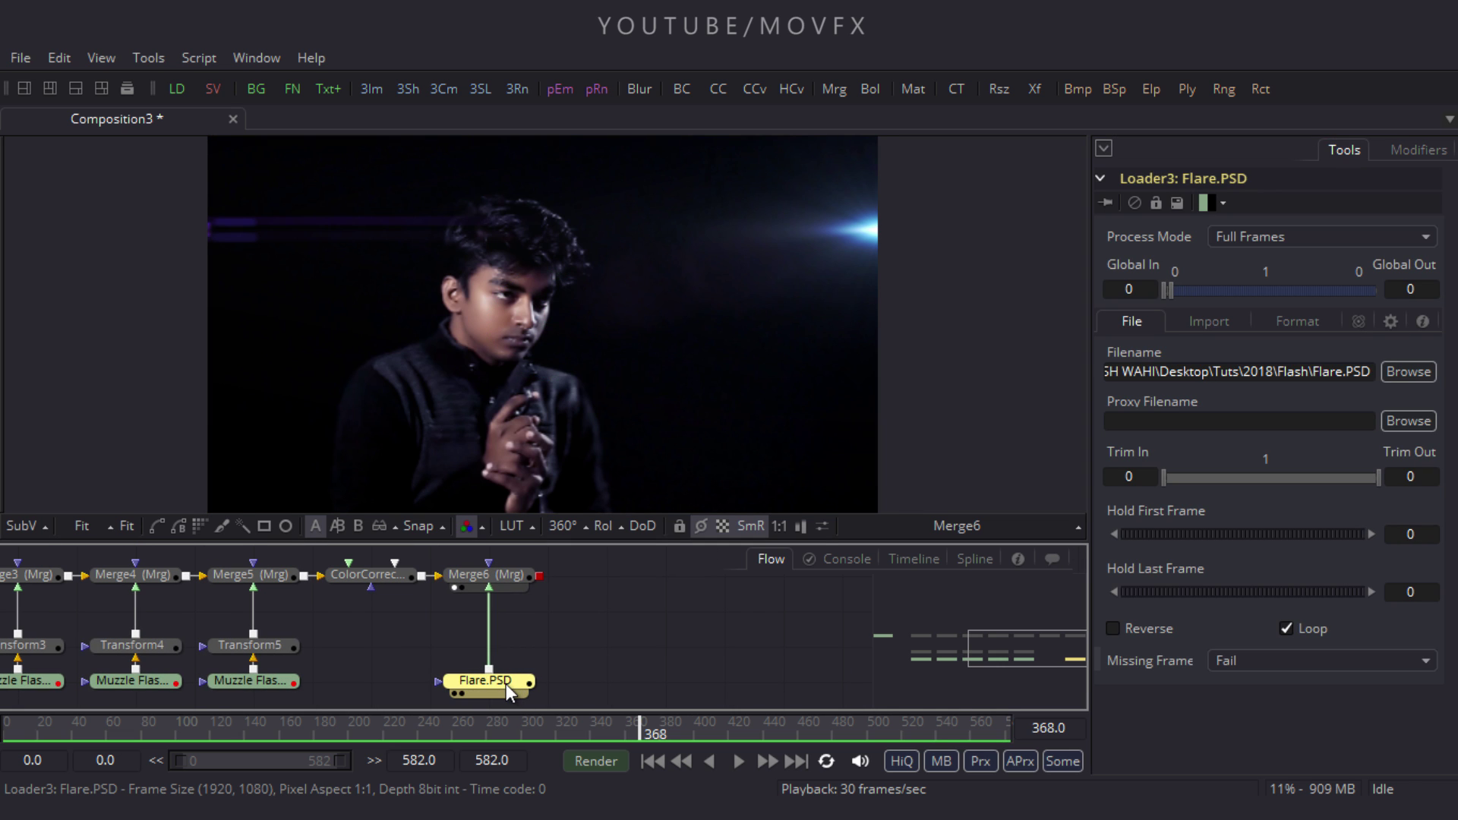
left_click(1036, 90)
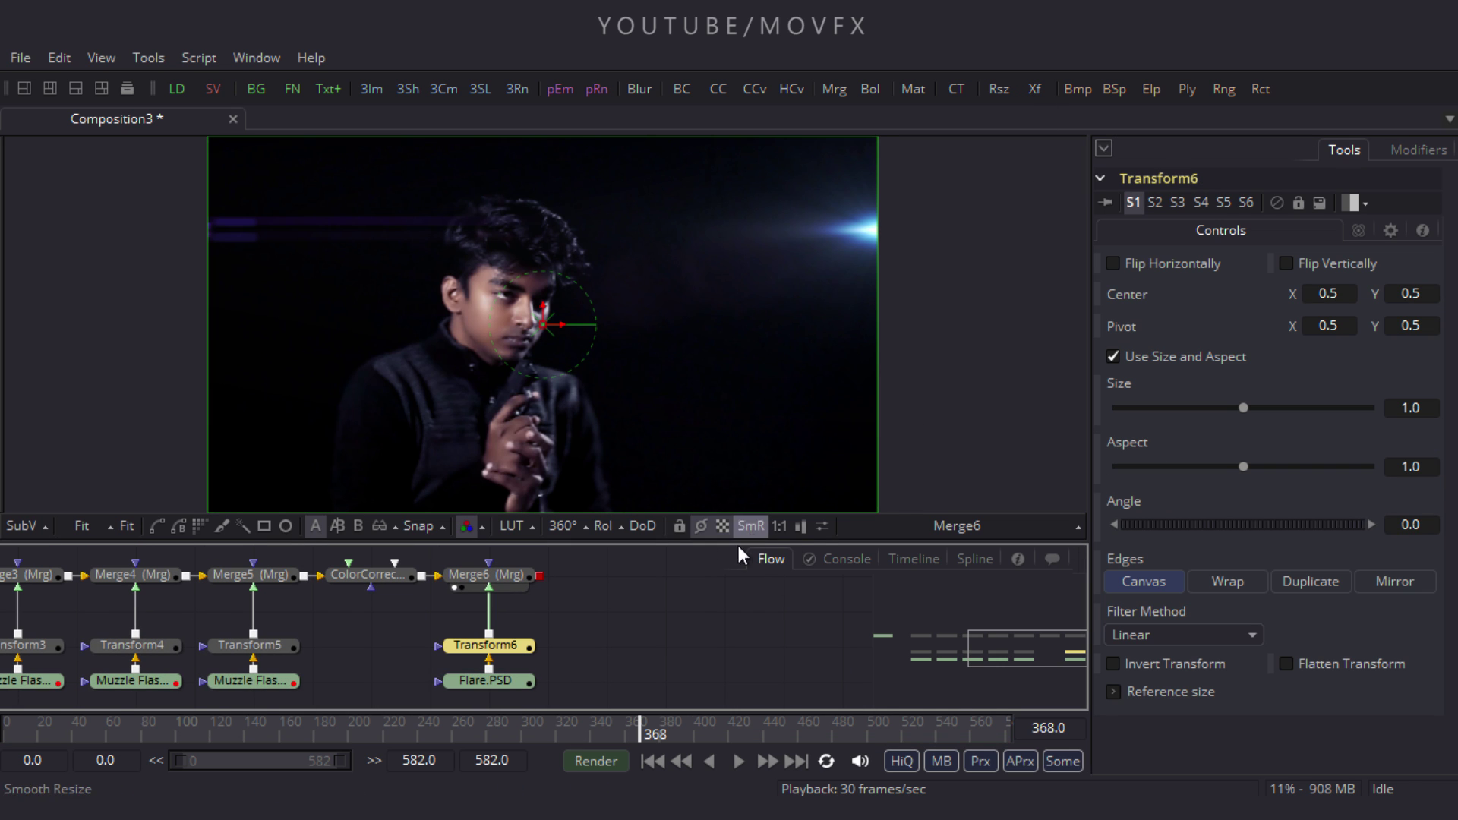
left_click_drag(566, 324, 596, 328)
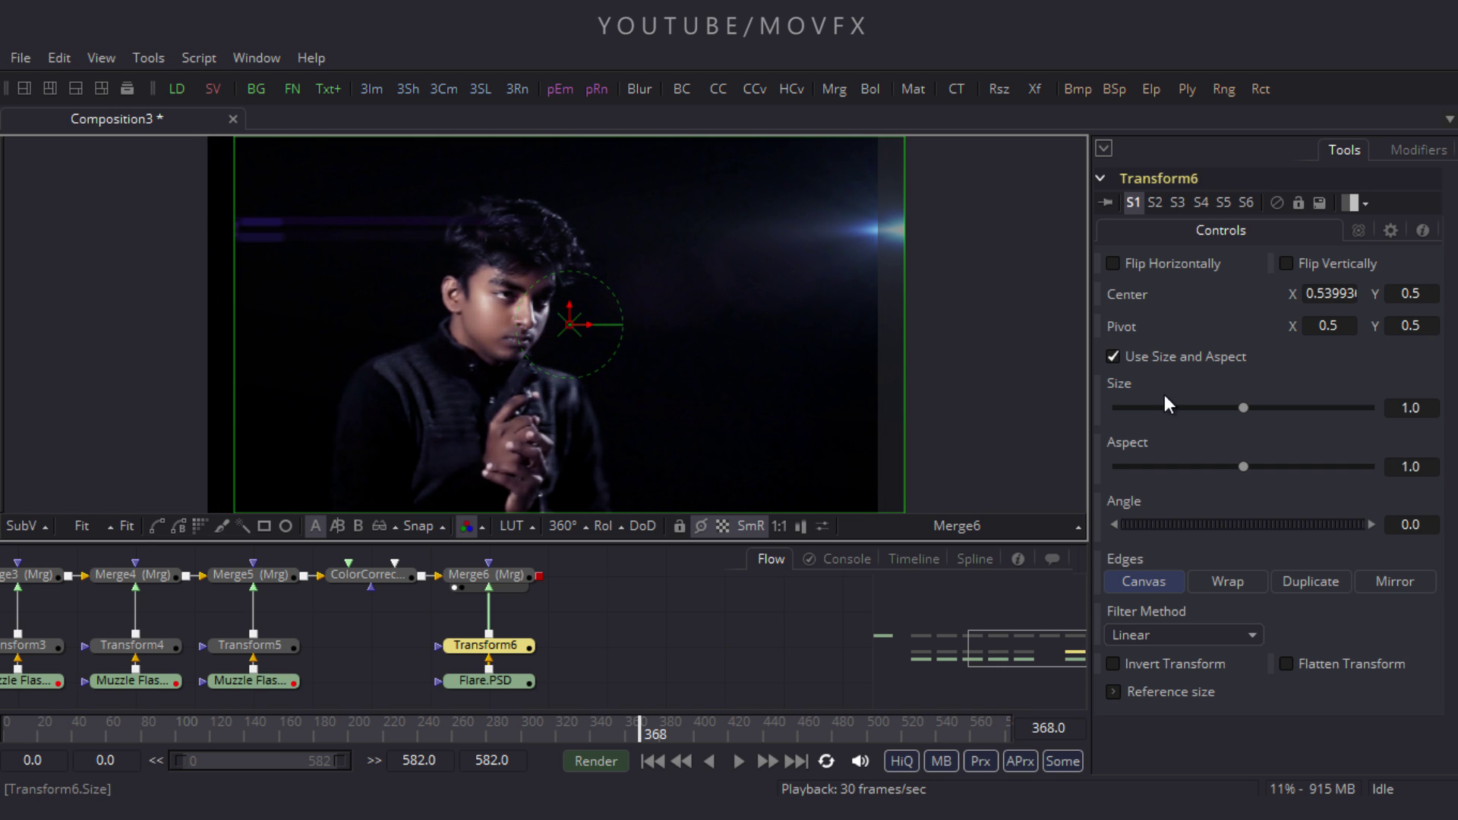
Turn off Use Size and Aspect for the flare's Transform and stretch the flare horizontally to an X size of about 1.105
left_click(1113, 357)
left_click_drag(235, 332, 199, 331)
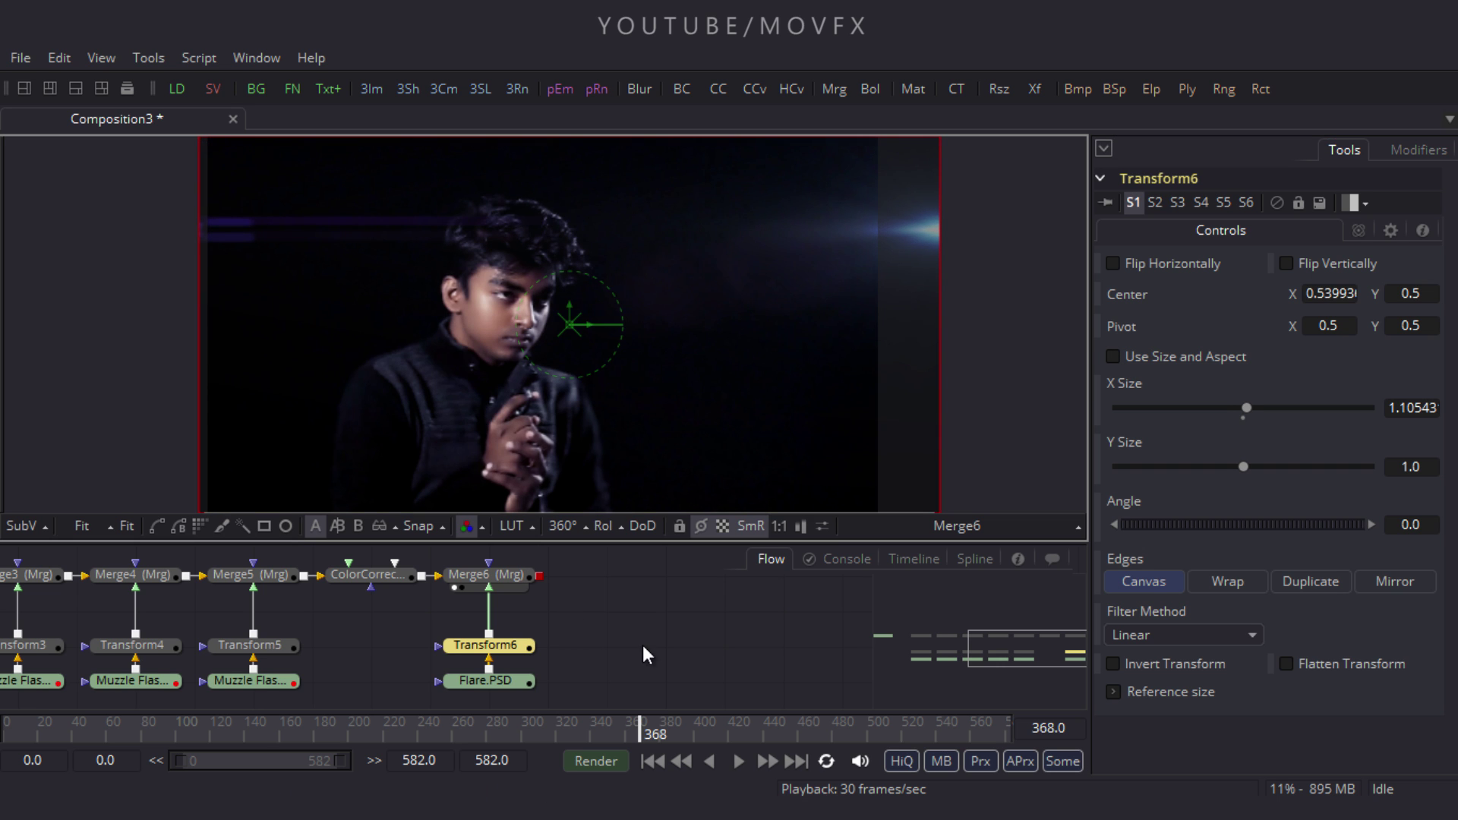
Add a Background node to the flow and place it beside Flare.PSD, below the chain's end
left_click_drag(643, 645, 570, 626)
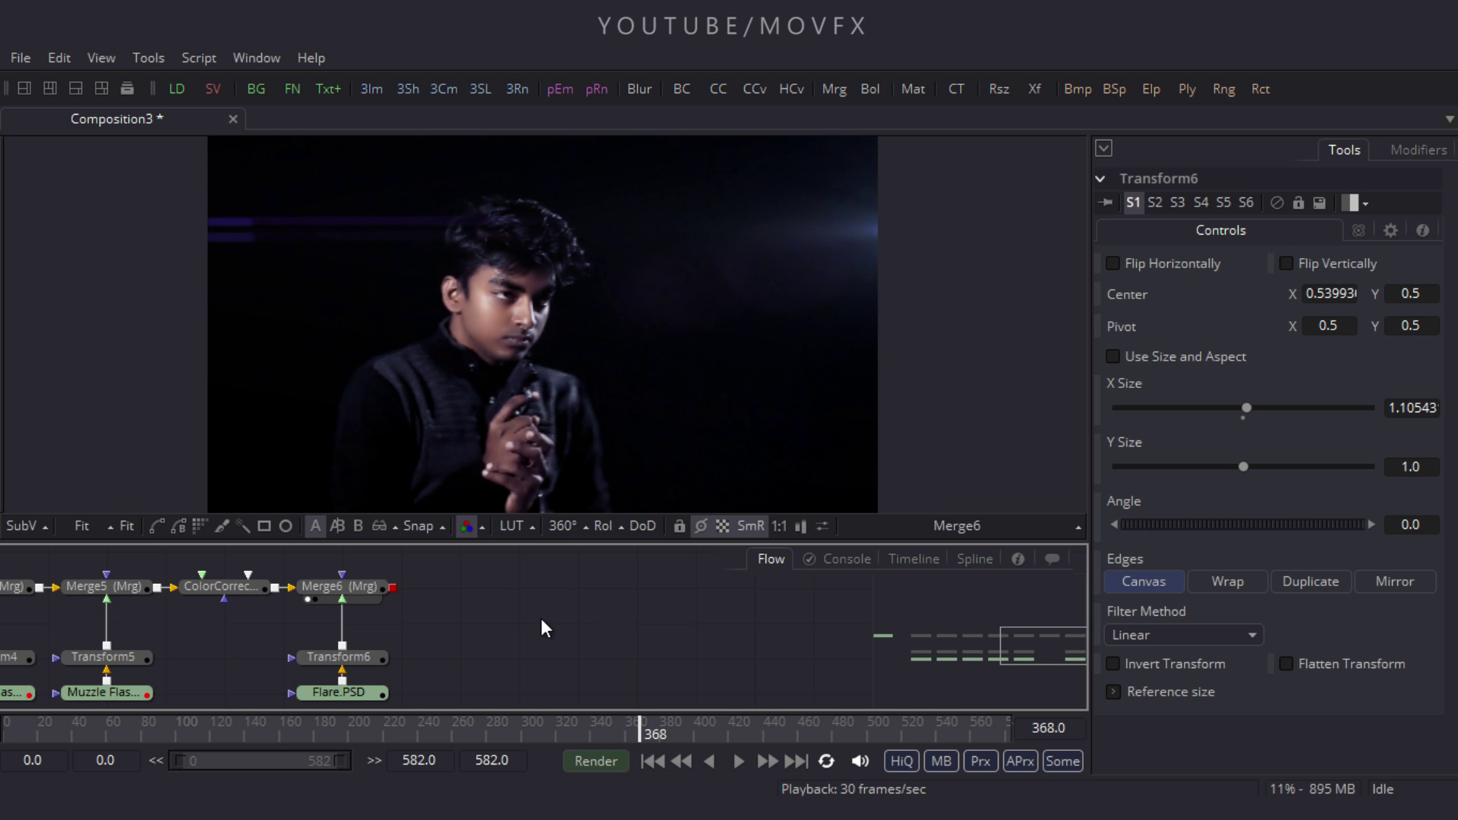
left_click(261, 88)
left_click_drag(535, 621, 477, 590)
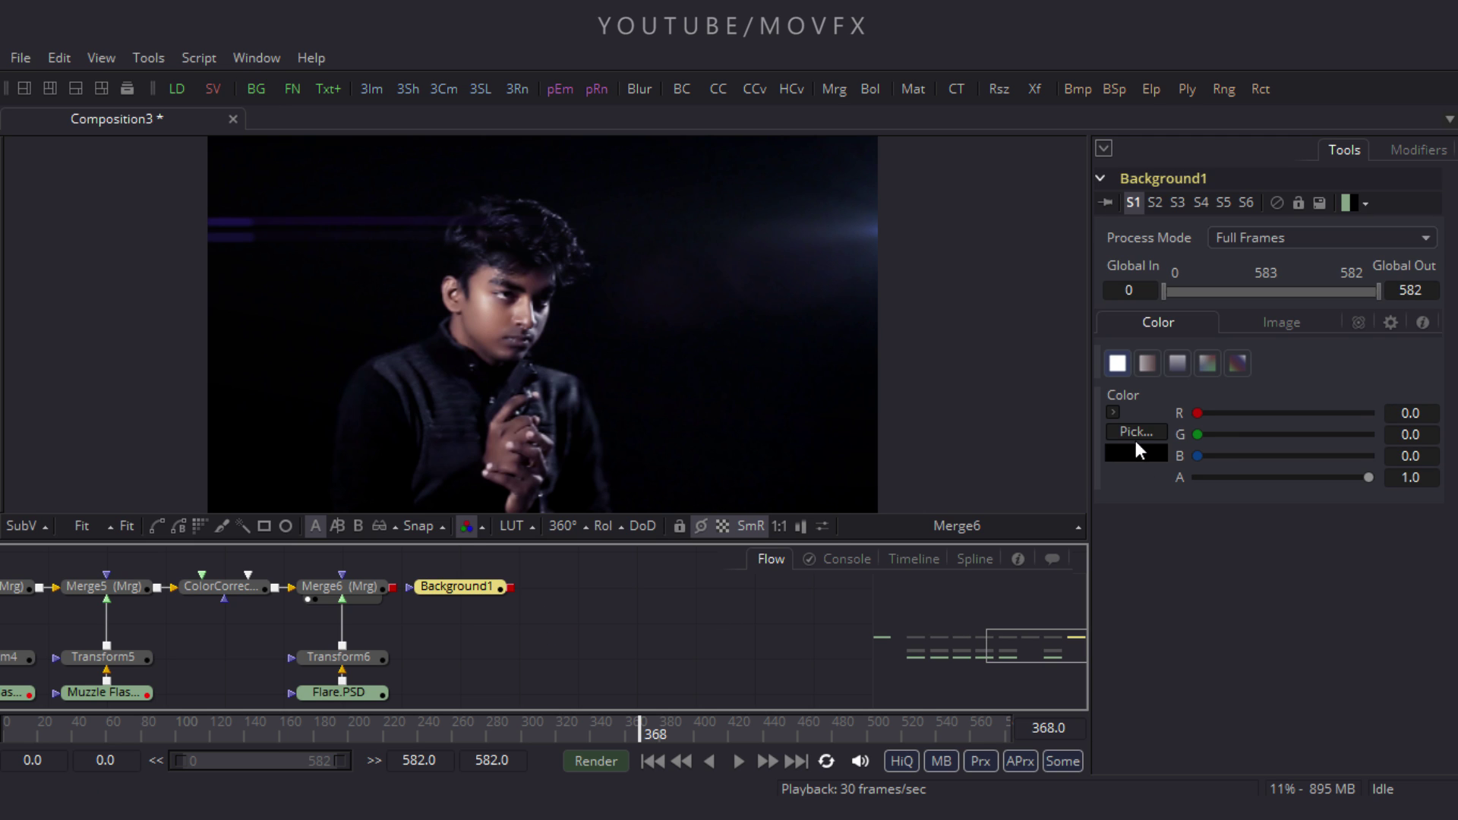
left_click_drag(470, 596, 480, 699)
left_click(600, 655)
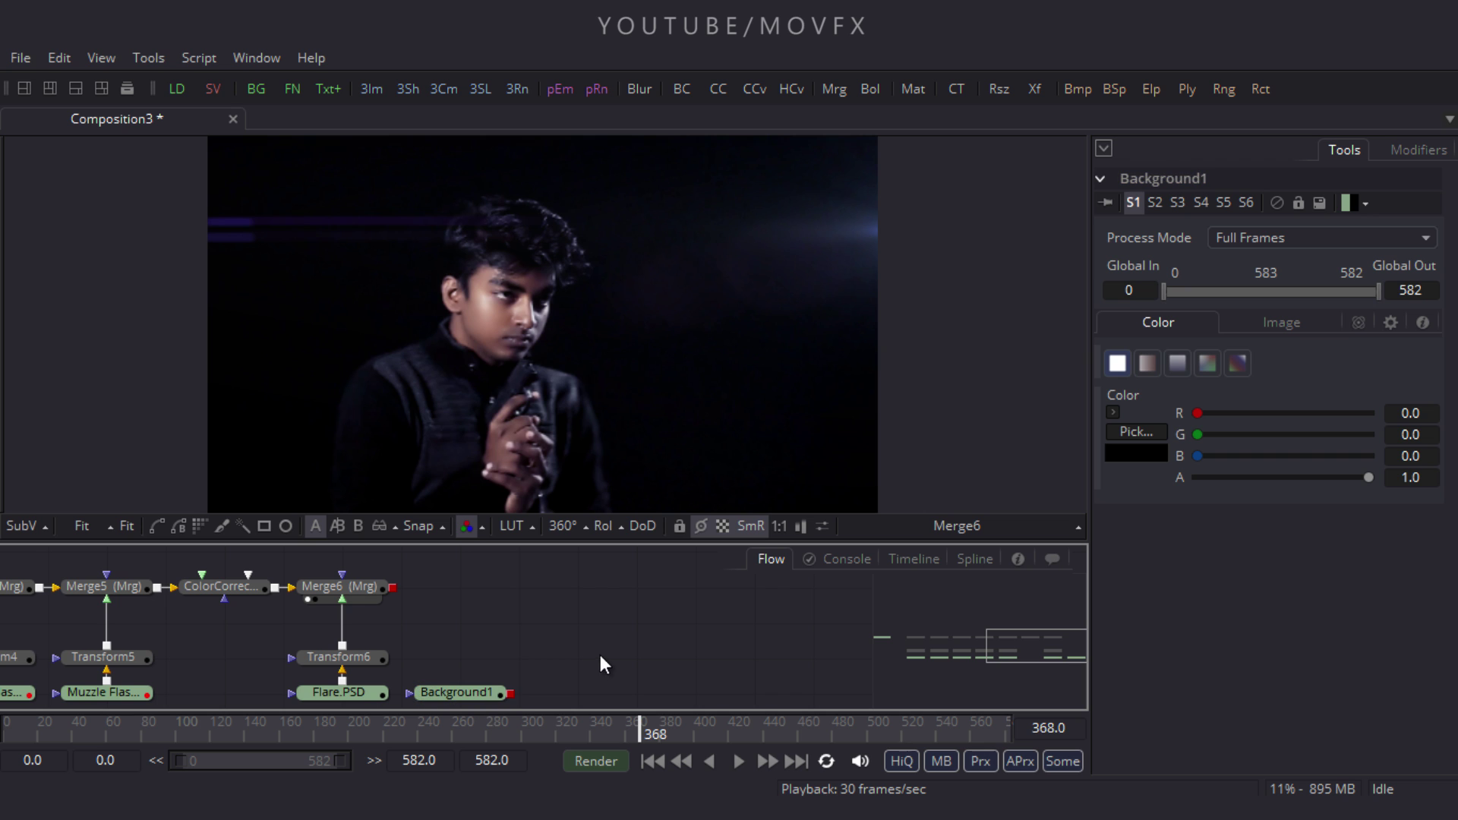
Add a Merge node with the black Background as foreground and Merge6 as background, and show it in the viewer
left_click(834, 89)
left_click_drag(572, 669, 441, 699)
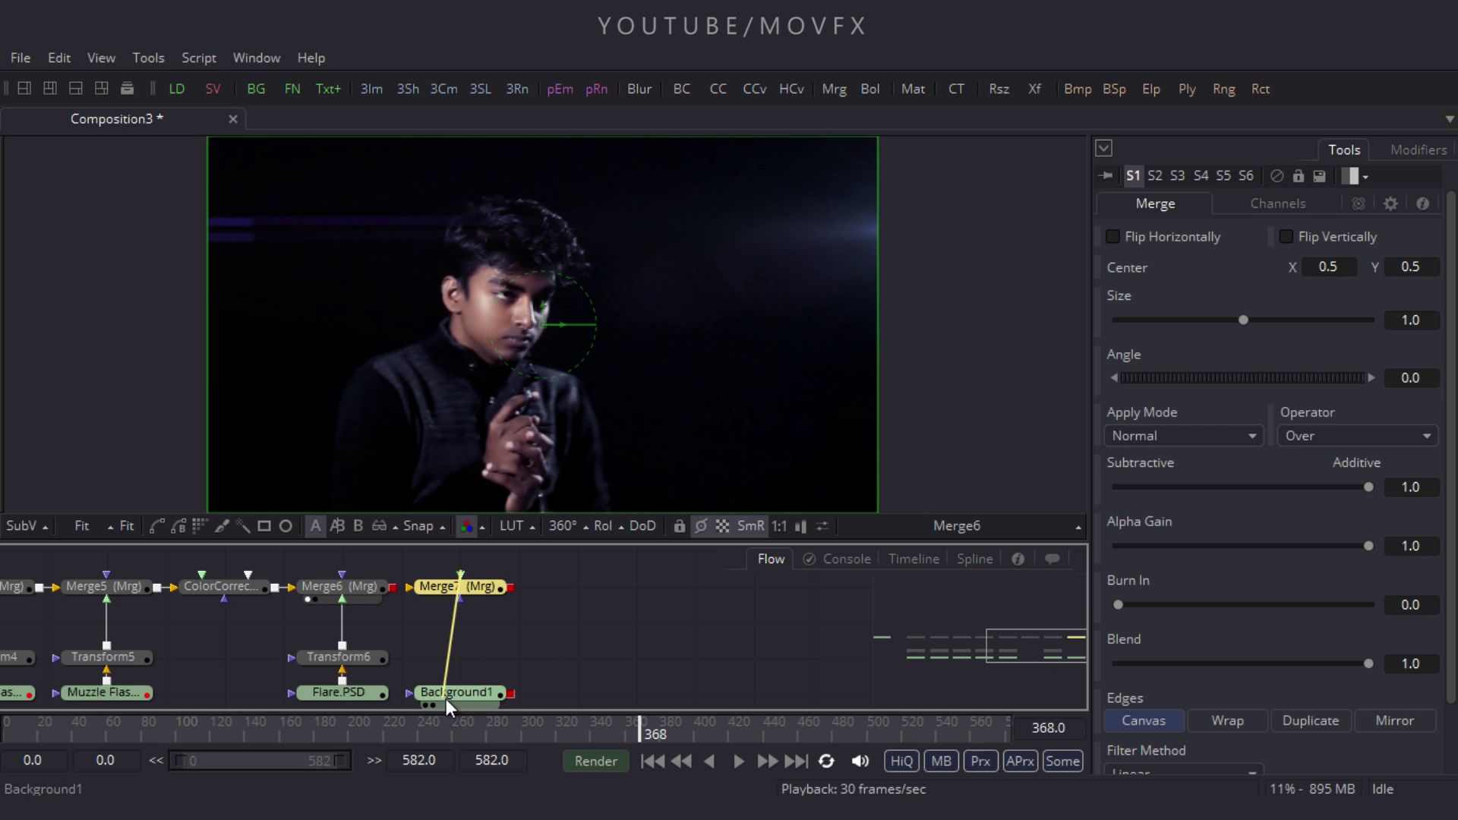
left_click_drag(408, 588, 334, 586)
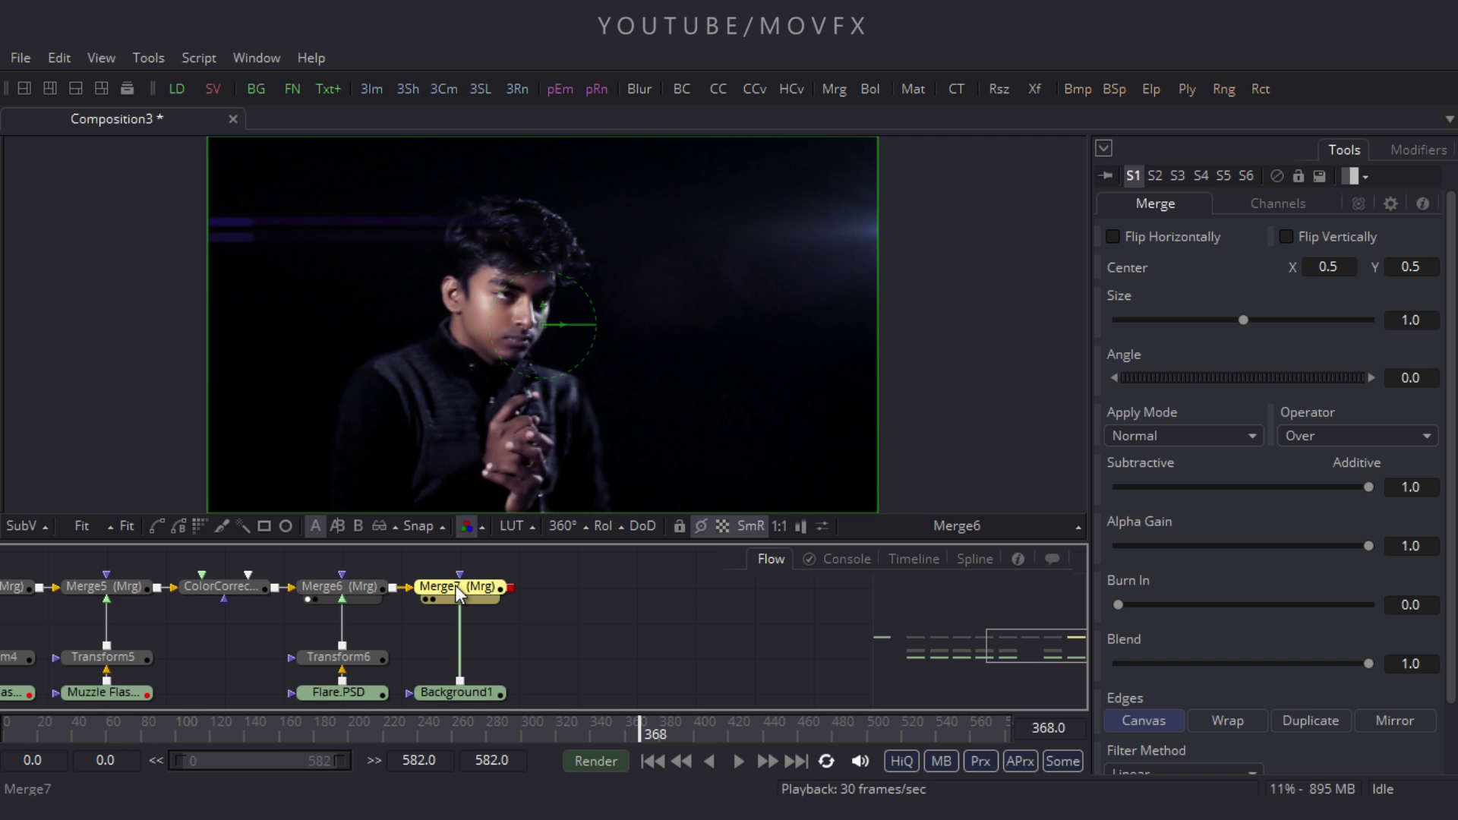
left_click_drag(453, 586, 476, 381)
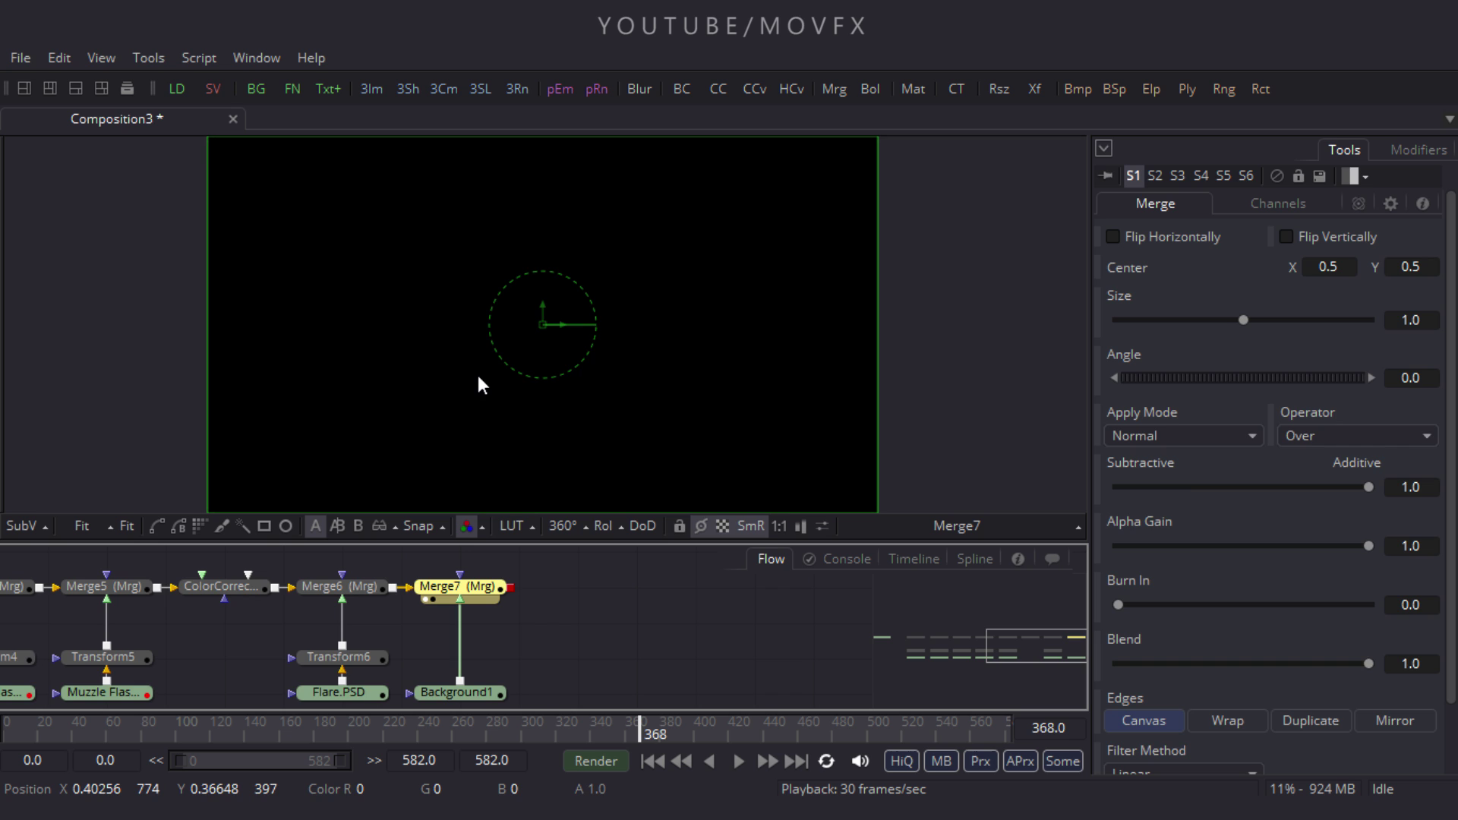
Add a rectangle mask to the Background node and enlarge it to a width of about 1.065 and a height of about 0.795
scroll(532, 607, "down", 1)
left_click(466, 657)
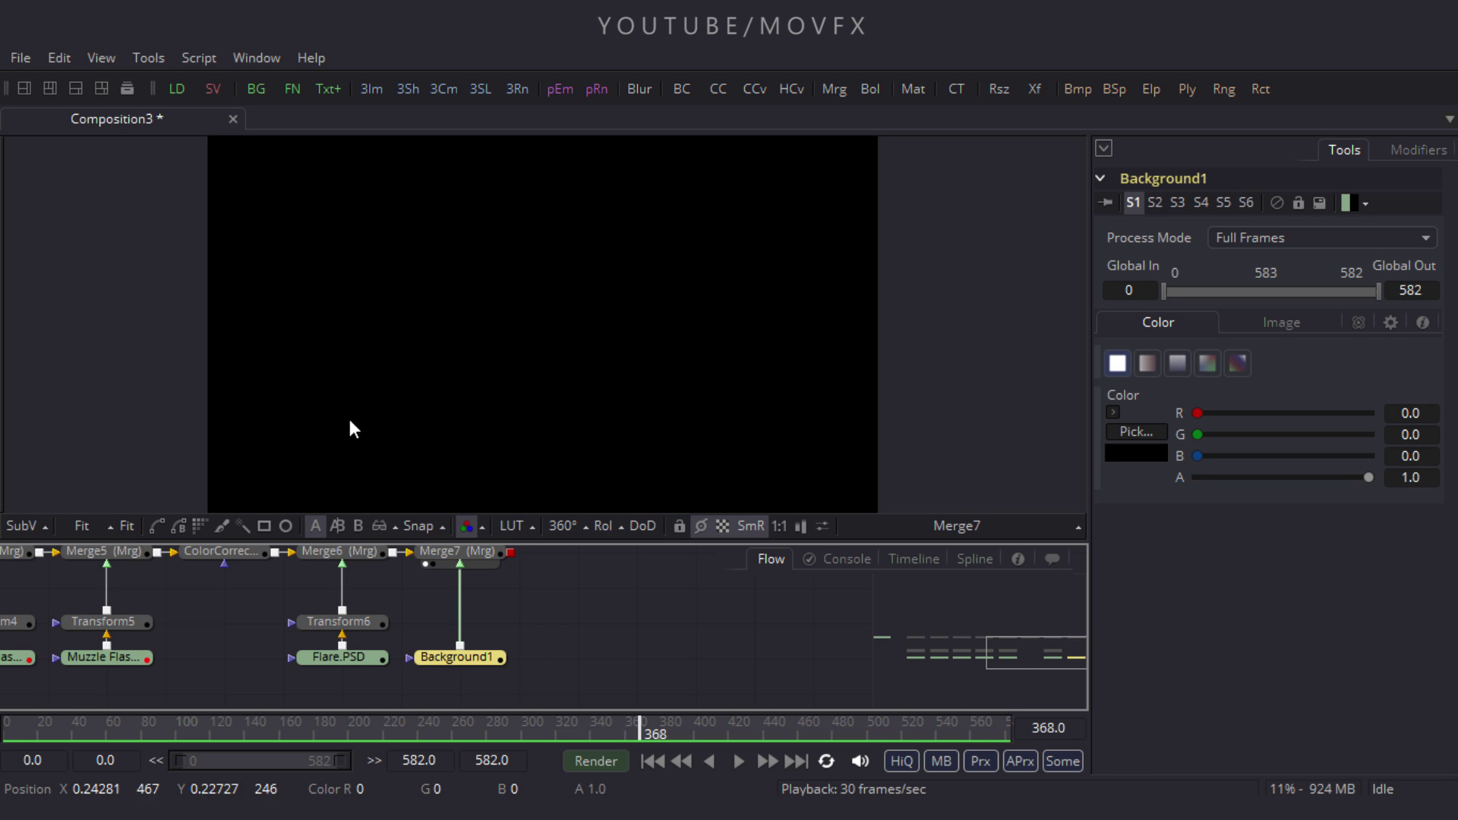
left_click(265, 524)
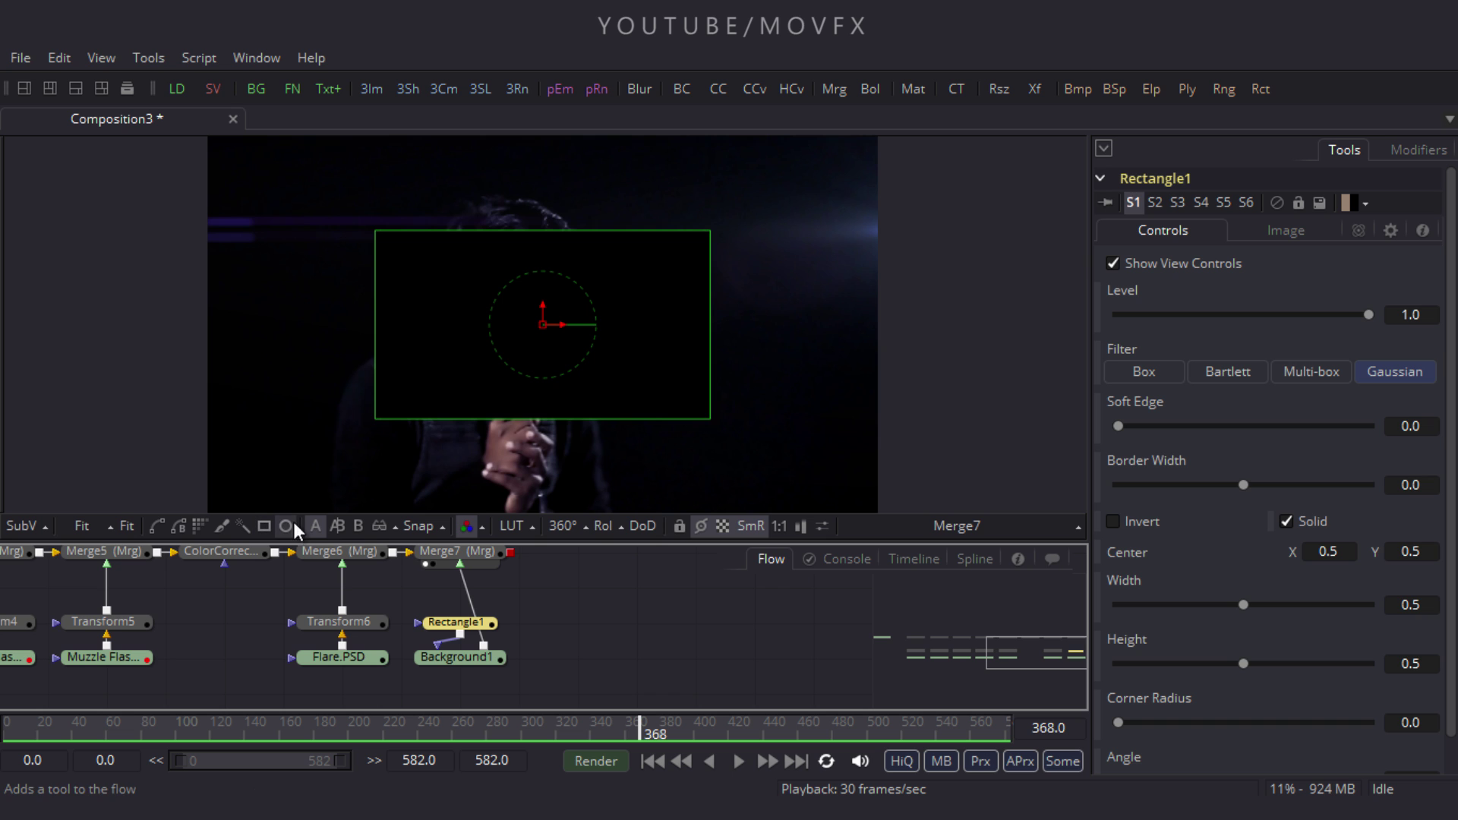
left_click_drag(709, 326, 898, 334)
left_click_drag(735, 419, 747, 483)
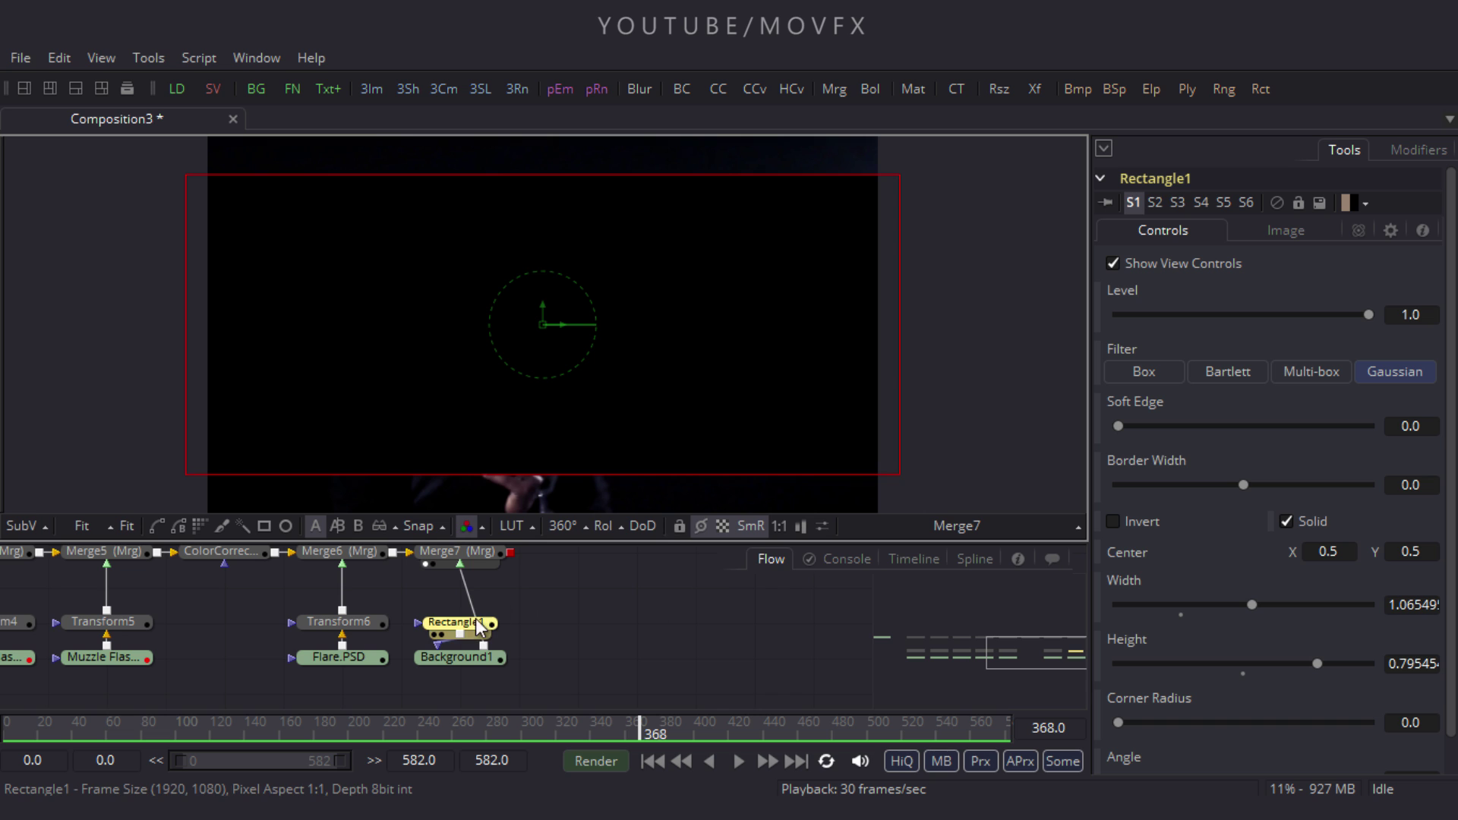
Place the rectangle mask node beside the Background node and invert the mask to form letterbox bars
left_click_drag(458, 627, 595, 659)
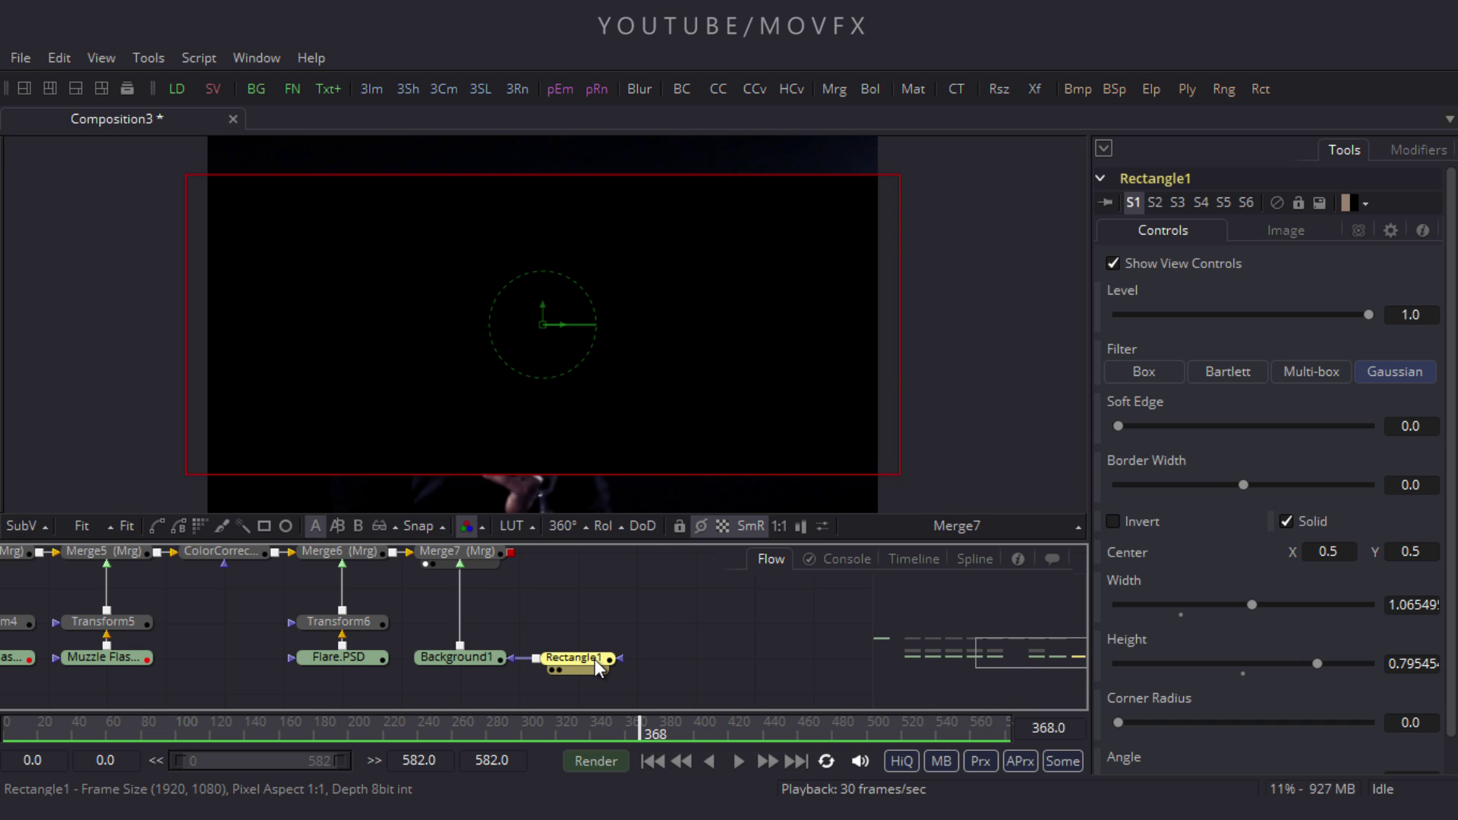
left_click(1123, 519)
left_click(694, 634)
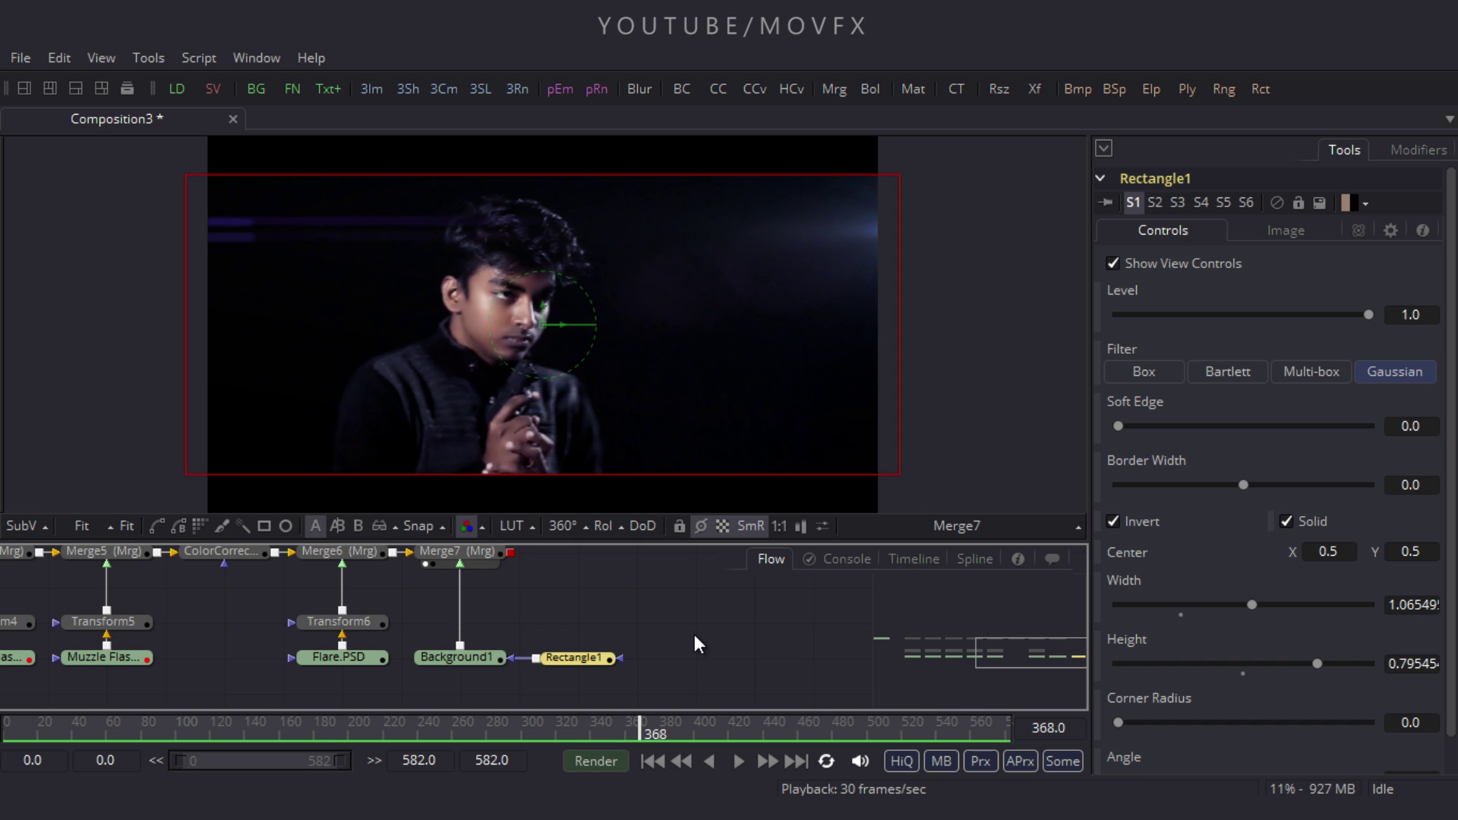
Play the finished composite from the first frame and enlarge the viewer over the node flow to review it
left_click(657, 763)
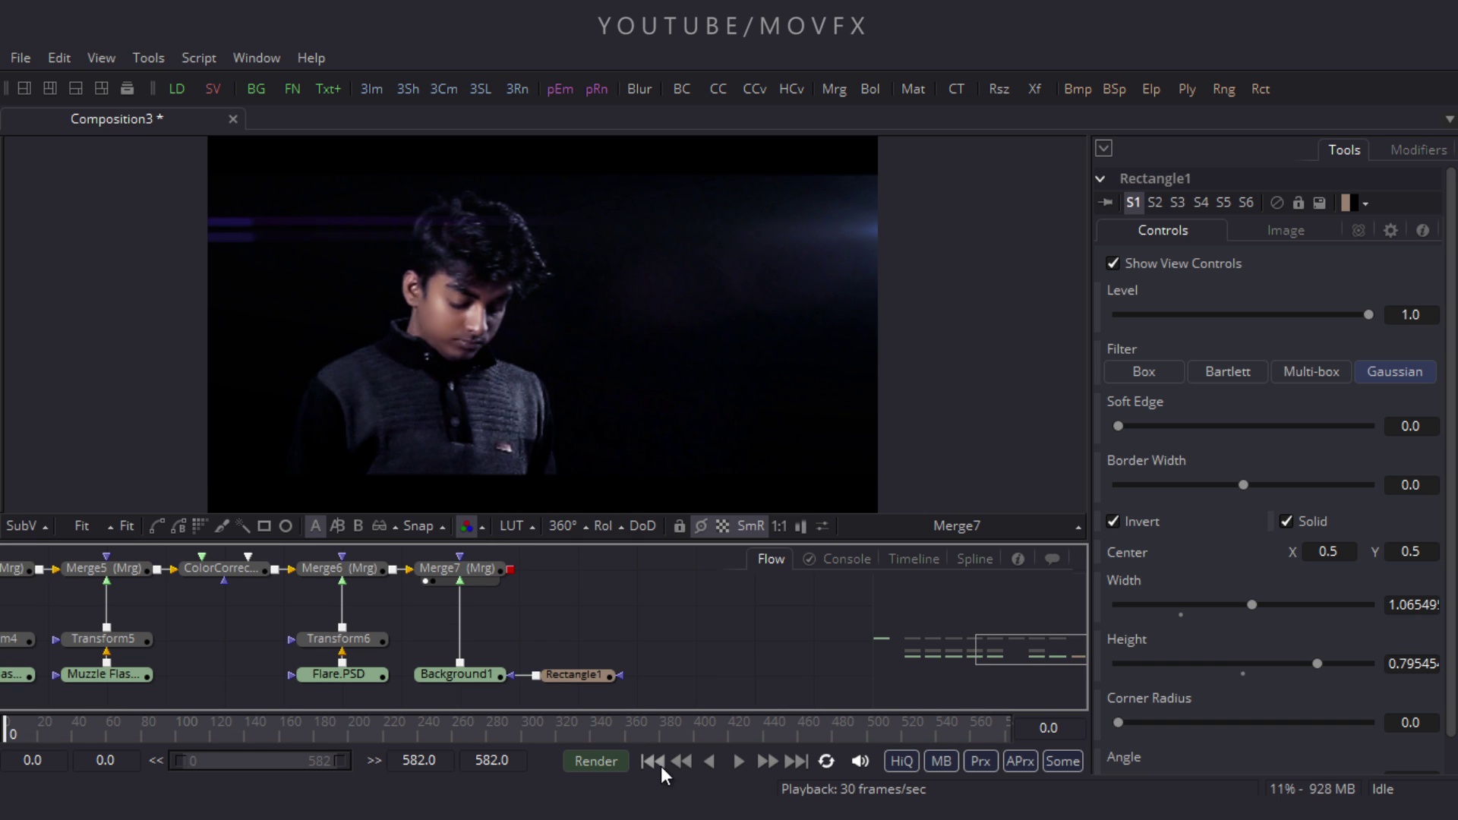
left_click(738, 762)
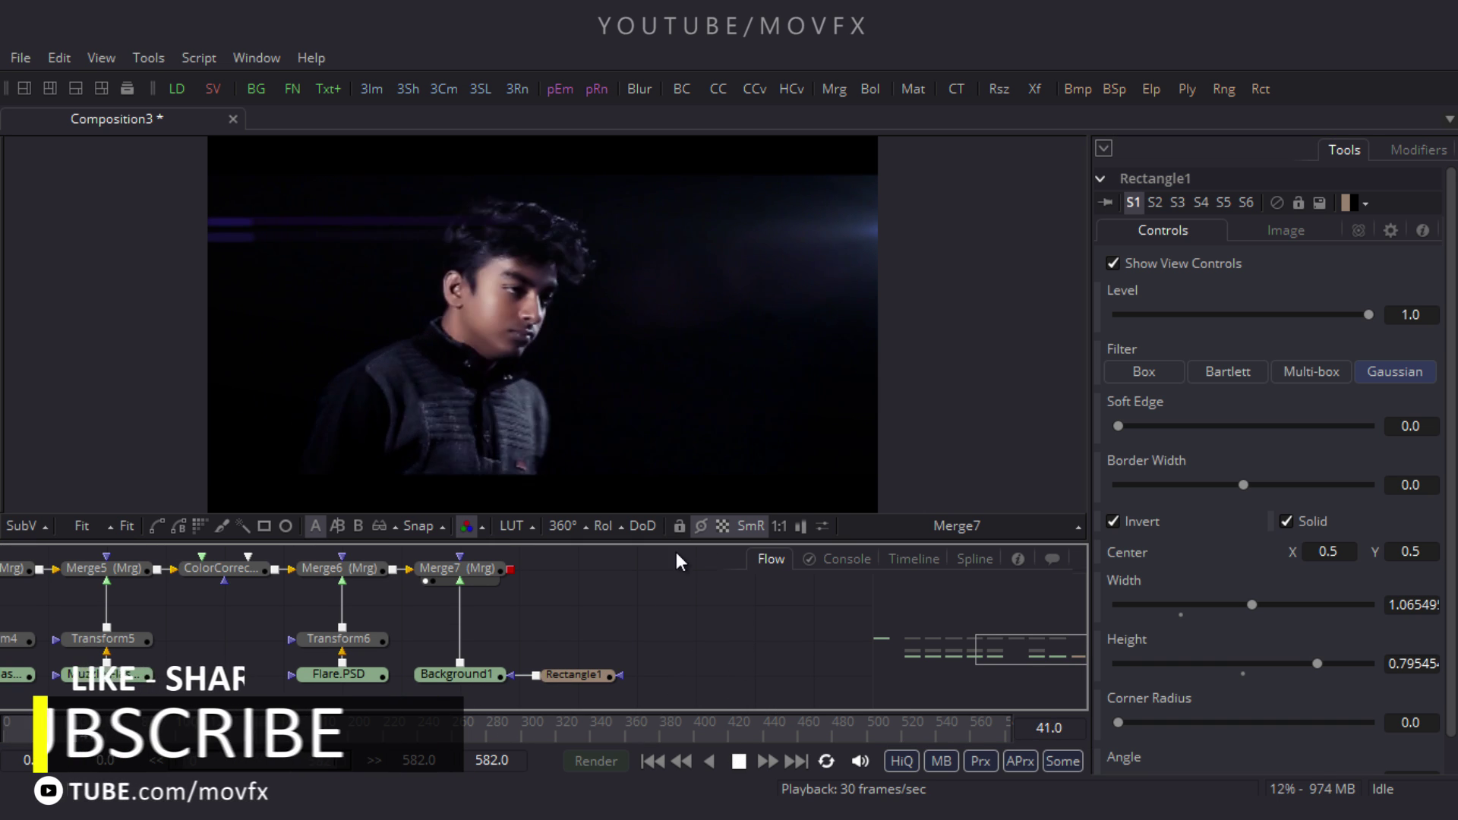
left_click_drag(668, 544, 675, 673)
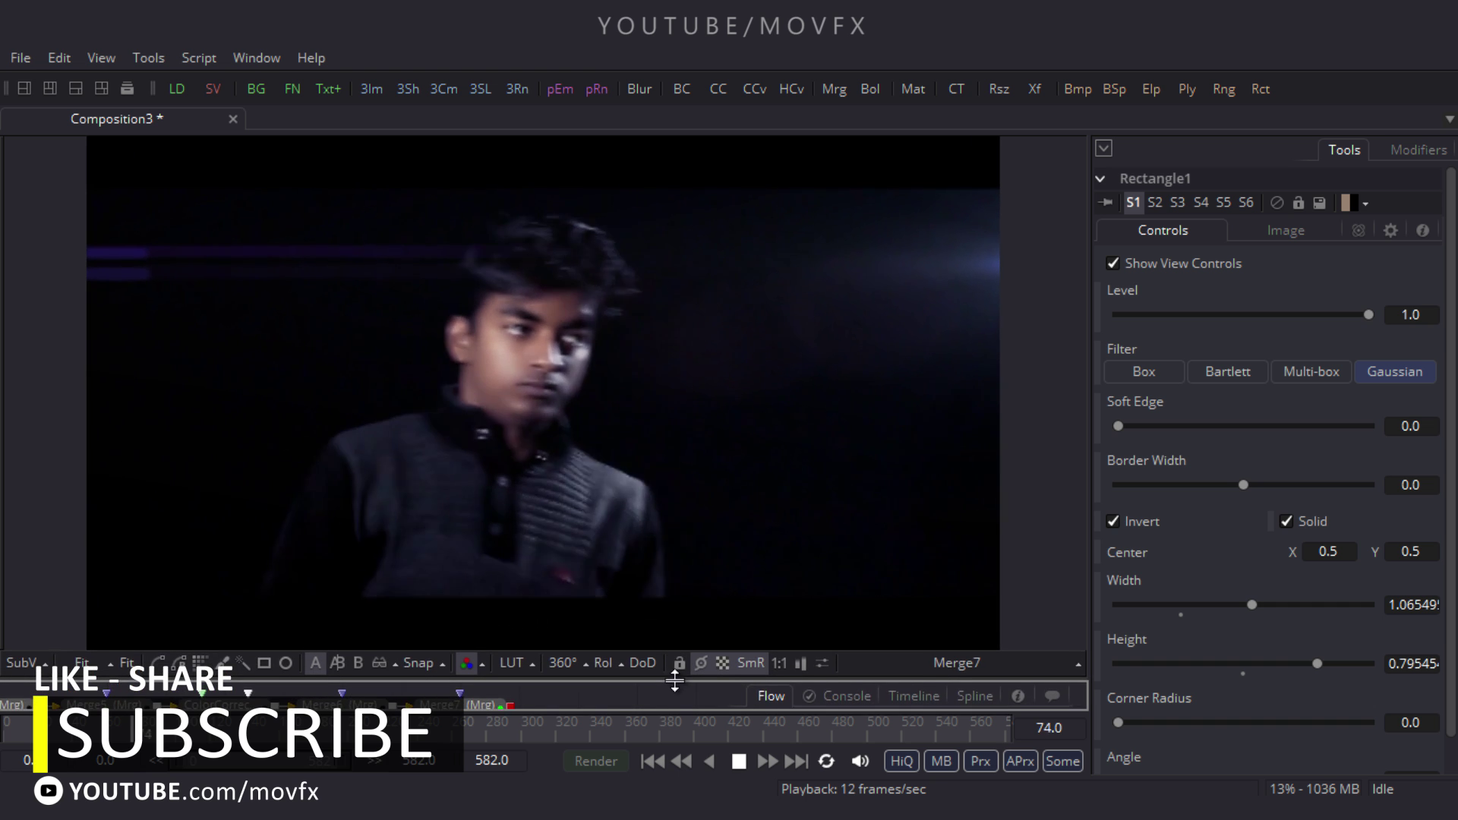